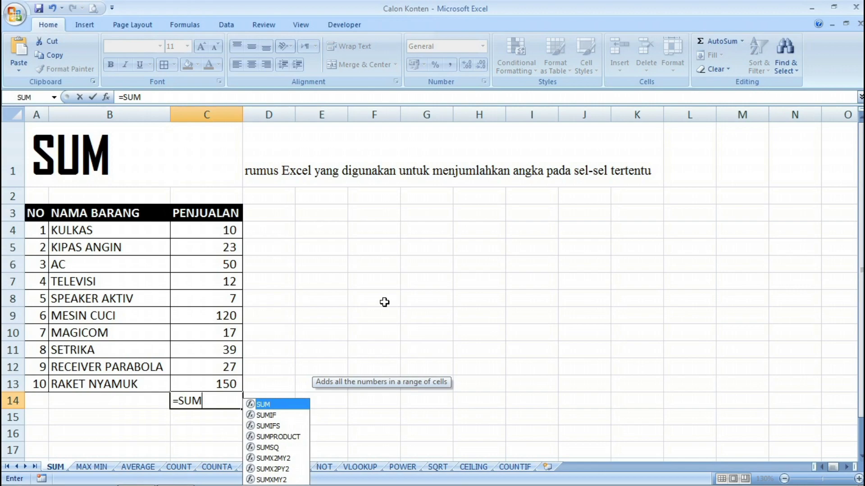
- Complete the SUM formula in C14 over C4:C13, and clear the cell again once it is calculated
{"action": "left_click", "coordinate": [224, 232]}
{"action": "left_click_drag", "start_coordinate": [223, 232], "coordinate": [228, 382]}
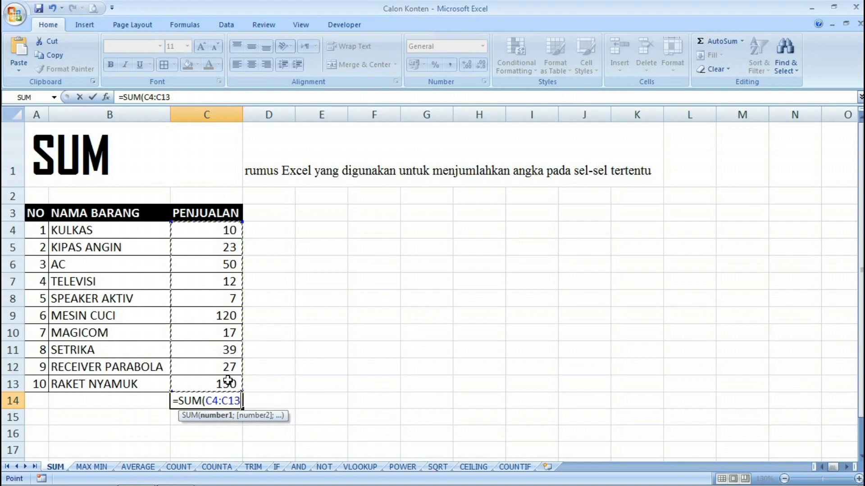
{"action": "key", "text": "Return"}
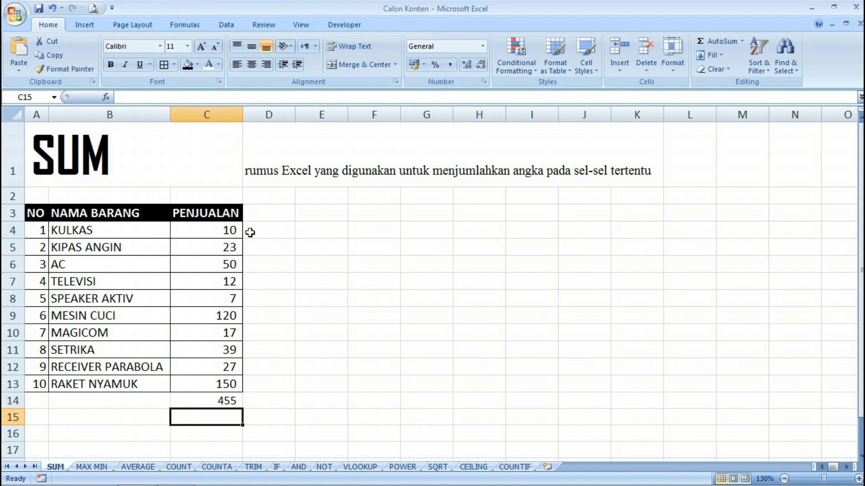
{"action": "left_click", "coordinate": [216, 401]}
{"action": "key", "text": "Delete"}
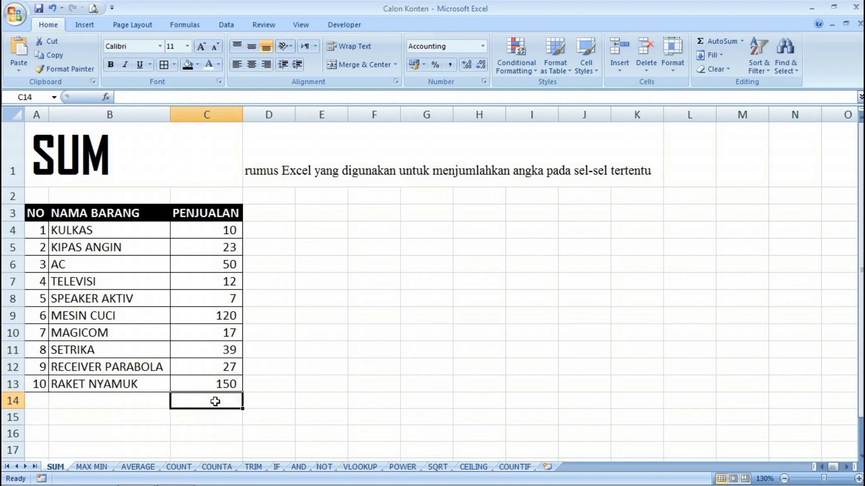
- Enter =SUM(C4:C13) in cell G7 to total the PENJUALAN values, and reselect that cell to show its formula
{"action": "left_click", "coordinate": [438, 280]}
{"action": "type", "text": "=SUM("}
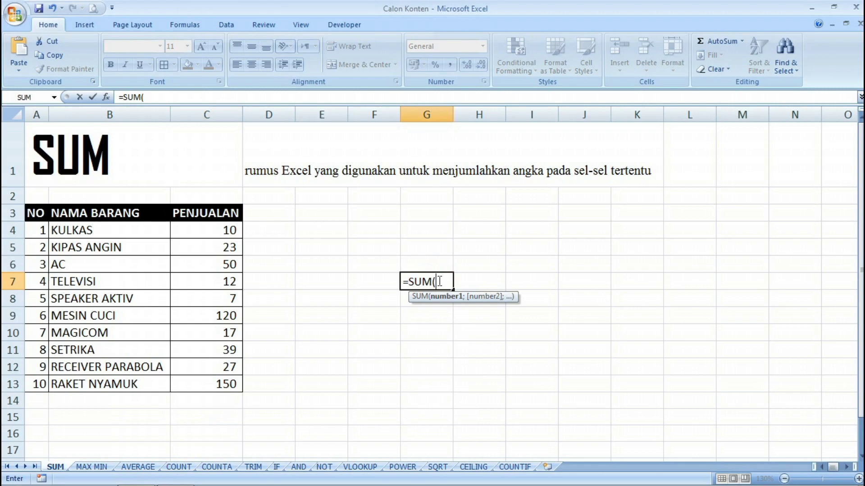
{"action": "left_click_drag", "start_coordinate": [230, 229], "coordinate": [238, 383]}
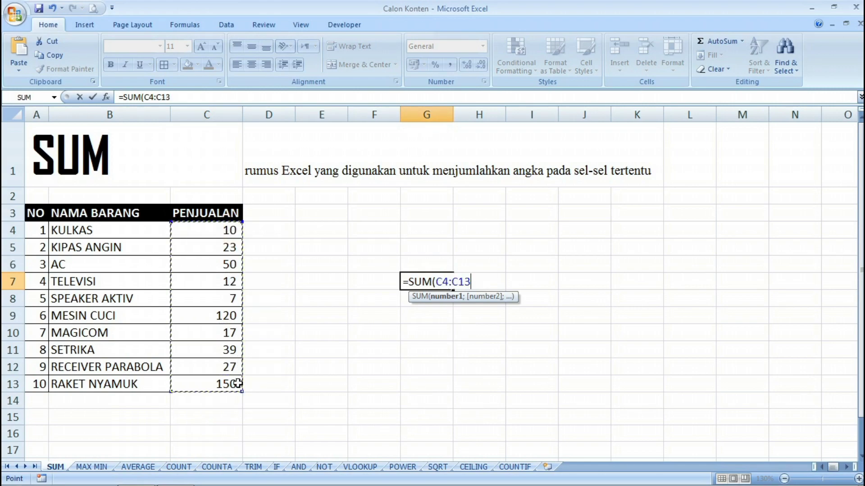
{"action": "type", "text": ")"}
{"action": "key", "text": "Return"}
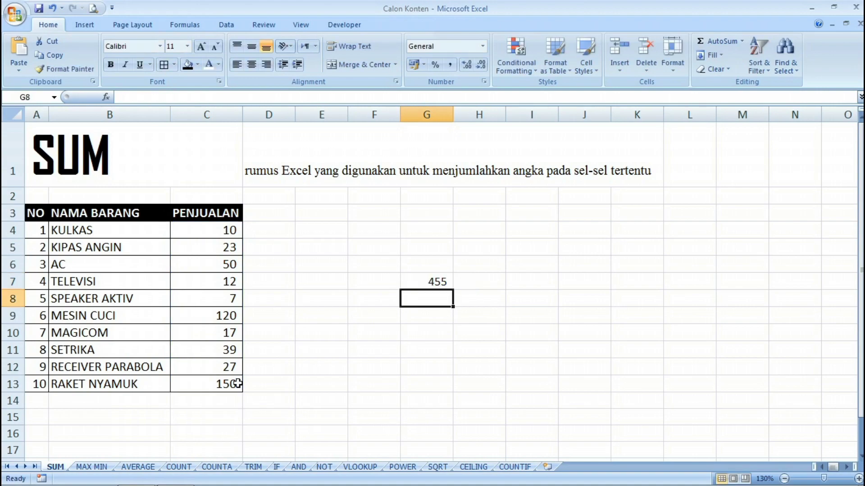
{"action": "key", "text": "Up"}
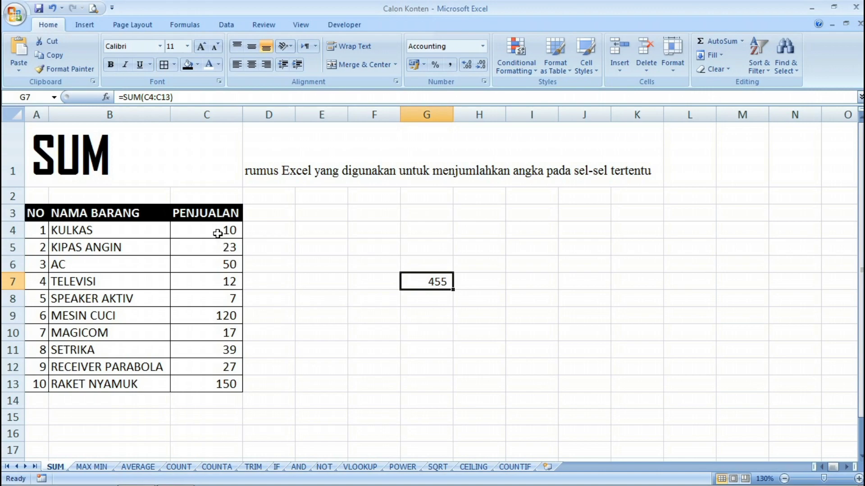
- Add a total of the PENJUALAN values C4:C13 in cell C14 using the AutoSum Sum function
{"action": "left_click_drag", "start_coordinate": [218, 233], "coordinate": [227, 399]}
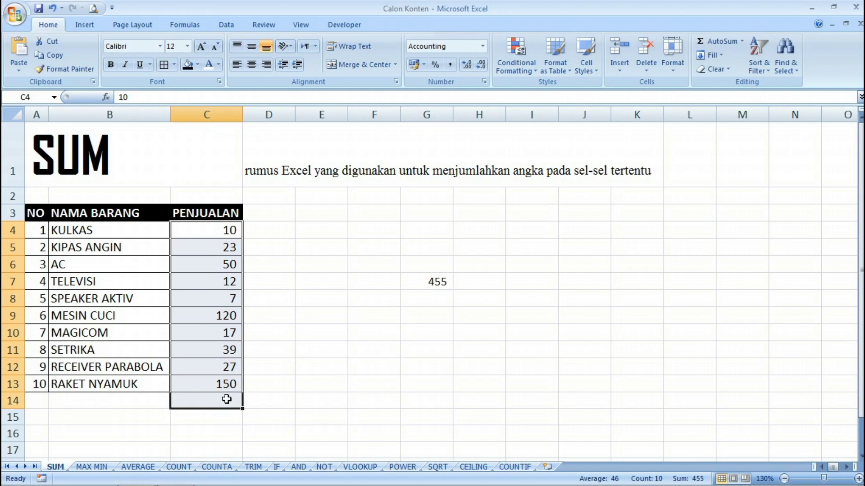
{"action": "left_click", "coordinate": [742, 41]}
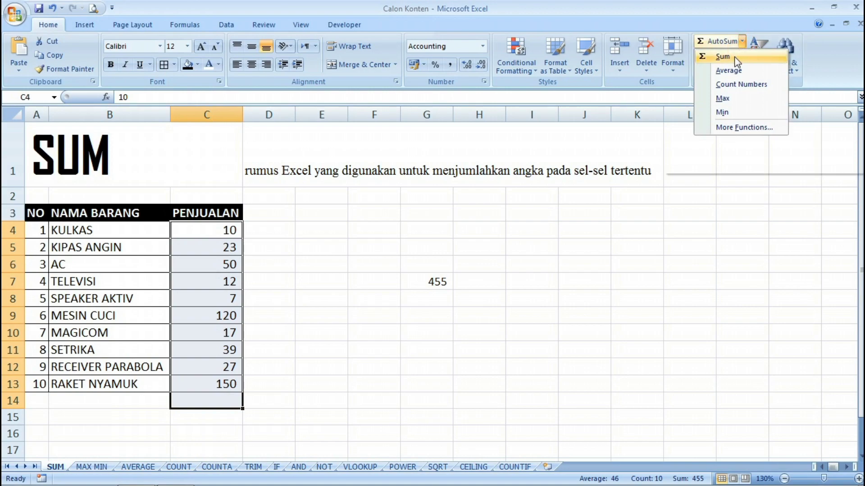
{"action": "left_click", "coordinate": [736, 57]}
{"action": "left_click", "coordinate": [441, 335]}
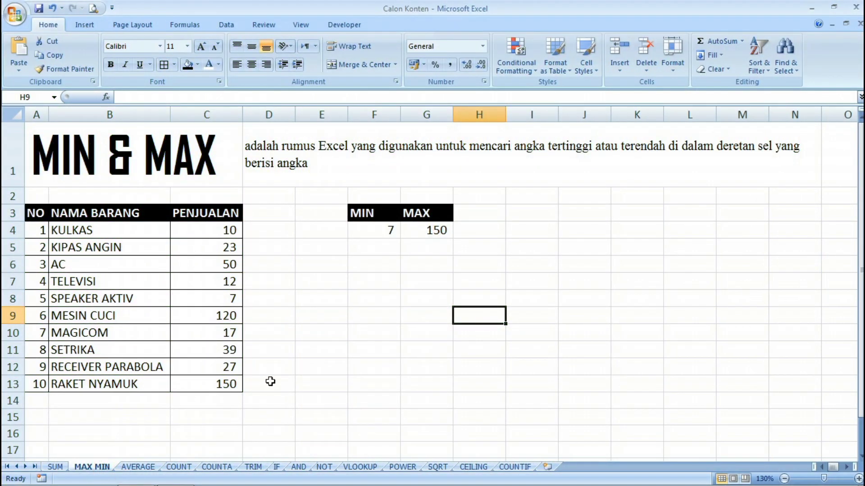
- Clear the existing results in the cells below the MIN and MAX headers
{"action": "left_click", "coordinate": [270, 382]}
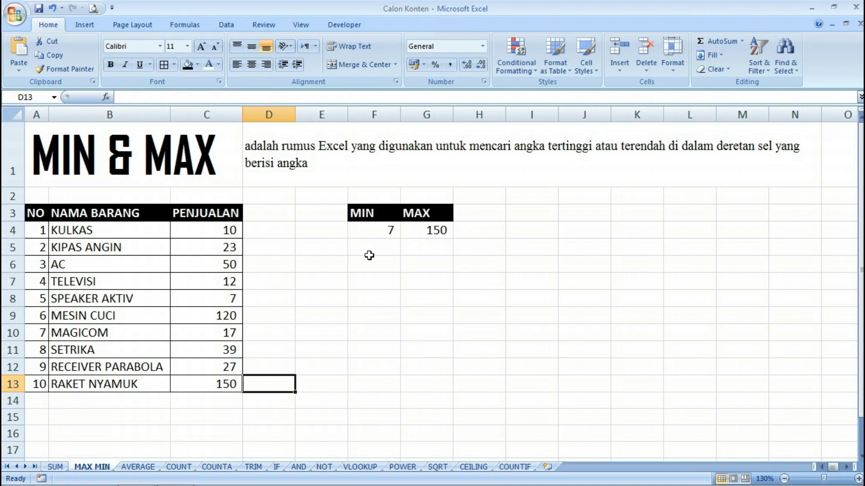
{"action": "left_click_drag", "start_coordinate": [458, 247], "coordinate": [381, 232]}
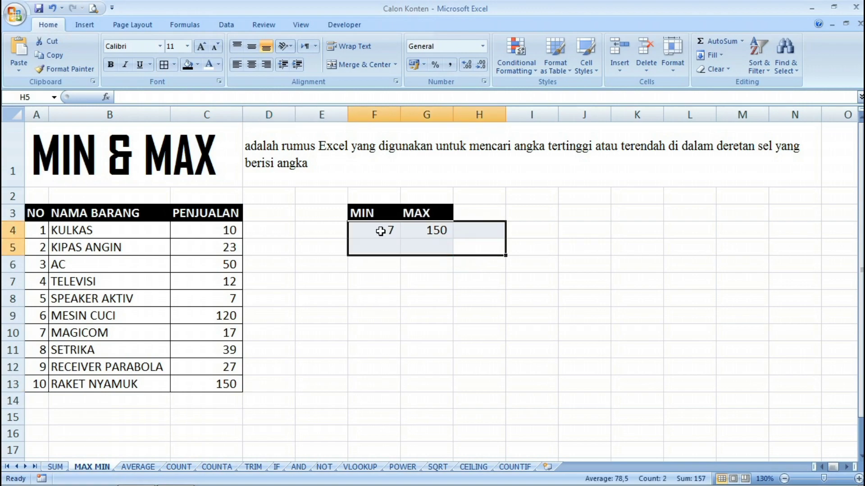
{"action": "key", "text": "Delete"}
{"action": "left_click", "coordinate": [266, 247]}
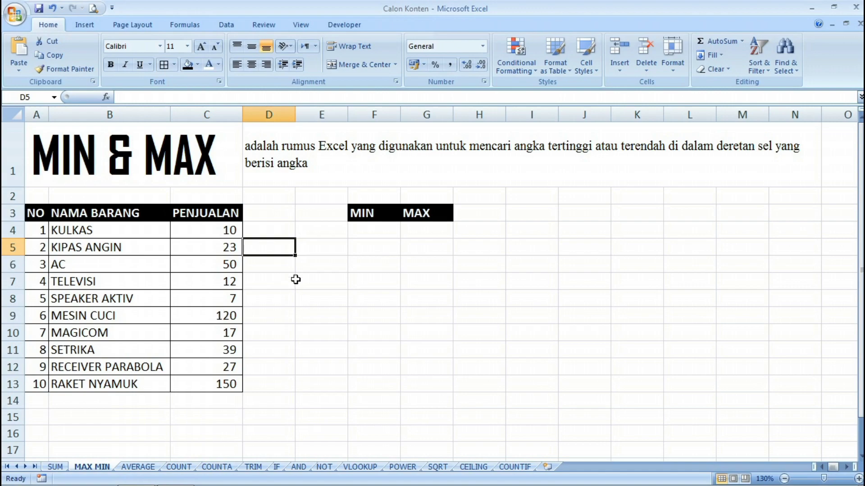
- Enter =MIN(C4:C13) in cell F4 below the MIN header to find the lowest PENJUALAN value
{"action": "left_click", "coordinate": [382, 233]}
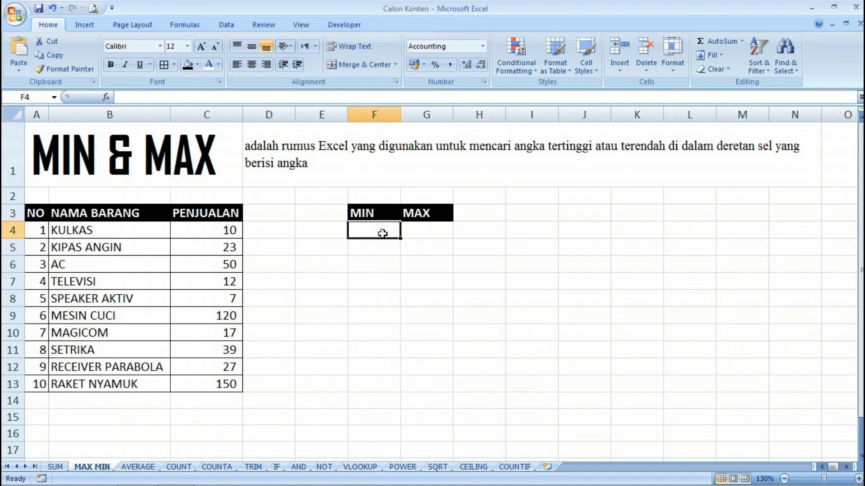
{"action": "left_click", "coordinate": [386, 265]}
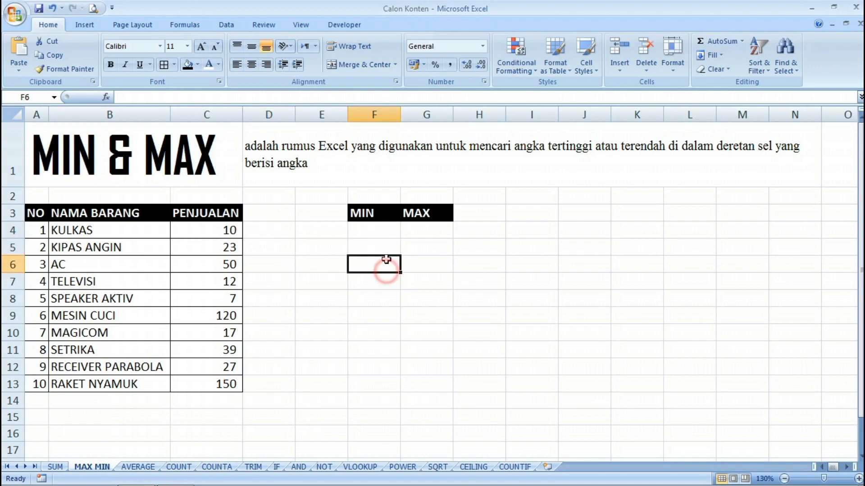
{"action": "left_click", "coordinate": [384, 233]}
{"action": "type", "text": "="}
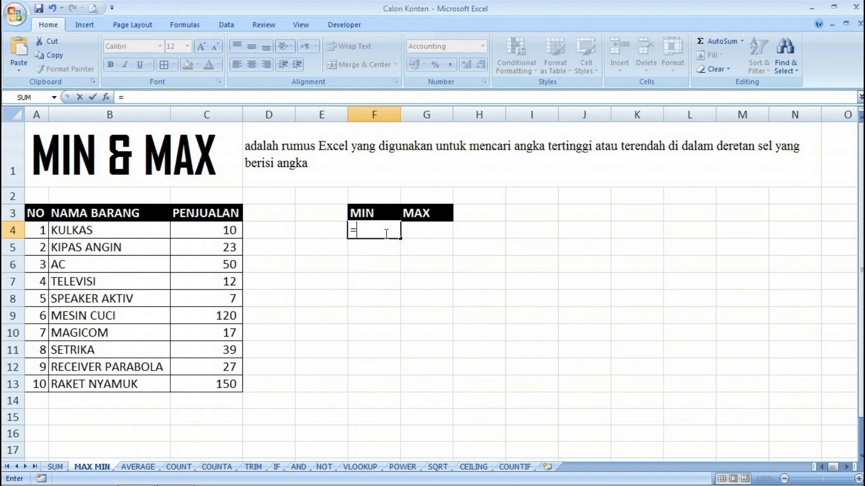
{"action": "type", "text": "MIN("}
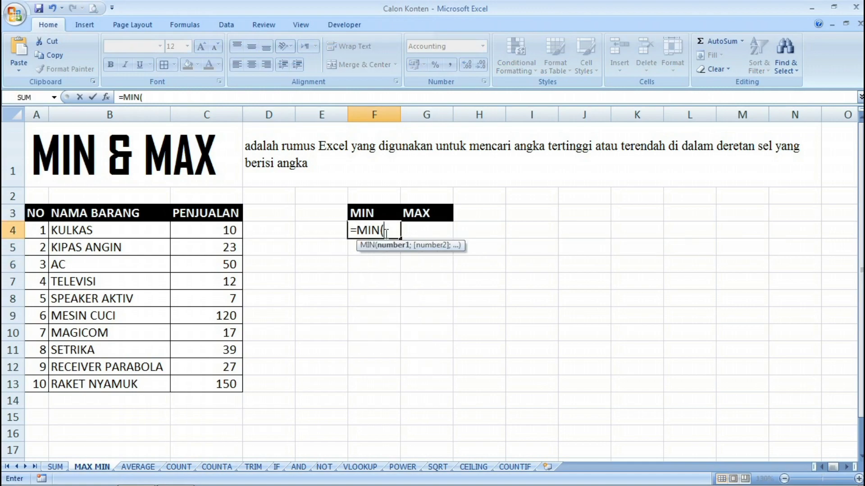
{"action": "left_click_drag", "start_coordinate": [229, 229], "coordinate": [231, 386]}
{"action": "type", "text": ")"}
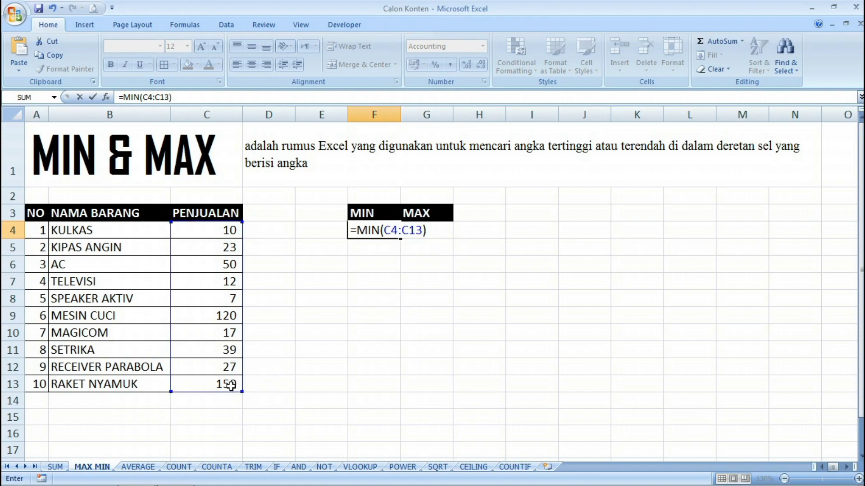
{"action": "key", "text": "Return"}
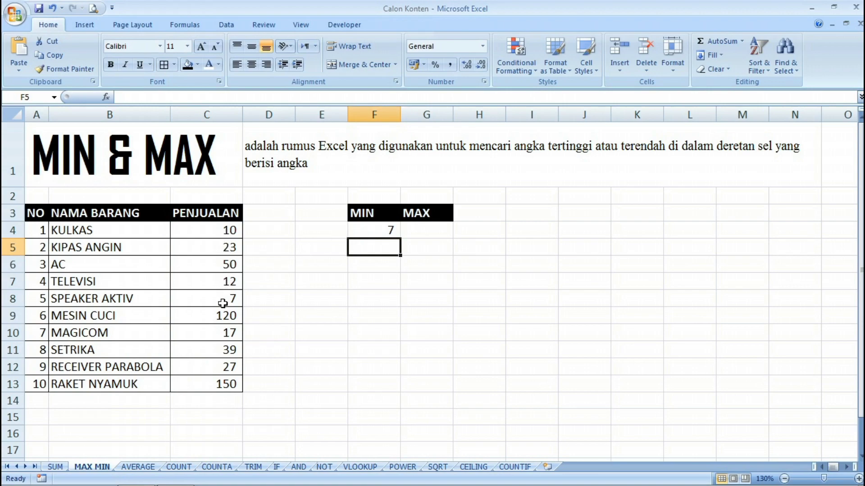
- Enter =MAX(C4:C13) in cell G4 below the MAX header to find the highest PENJUALAN value
{"action": "left_click", "coordinate": [441, 236]}
{"action": "type", "text": "="}
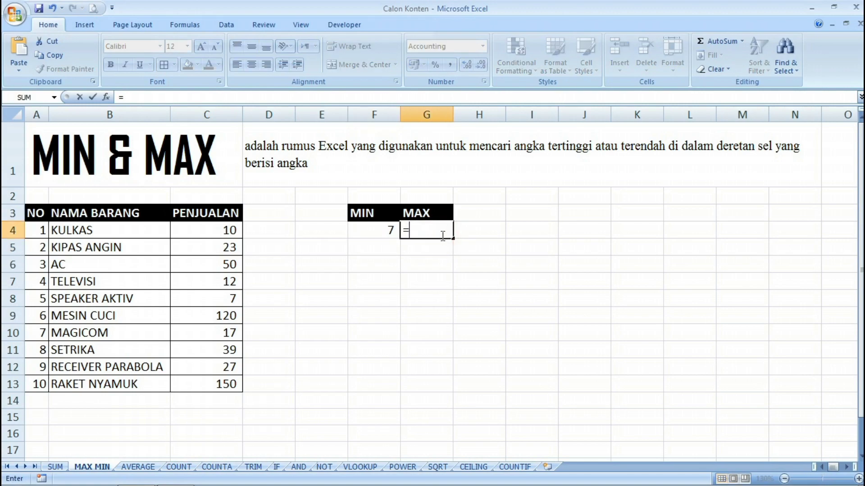
{"action": "type", "text": "MAX"}
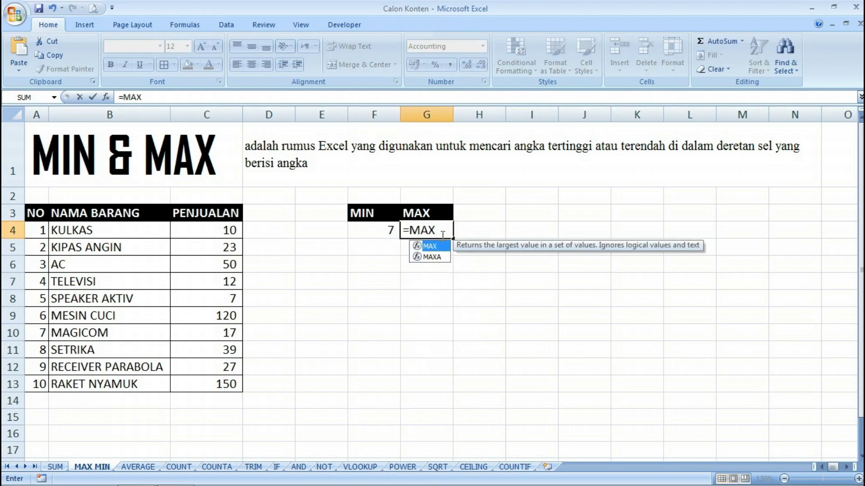
{"action": "type", "text": "("}
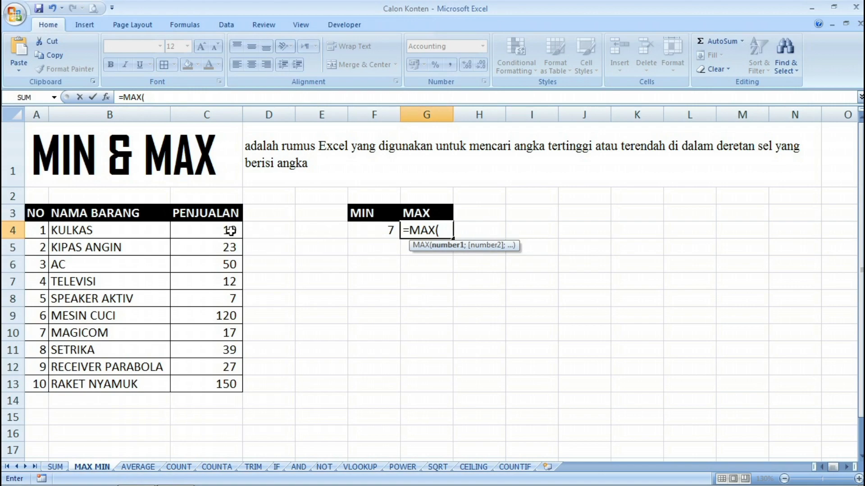
{"action": "left_click_drag", "start_coordinate": [231, 231], "coordinate": [232, 378]}
{"action": "type", "text": ")"}
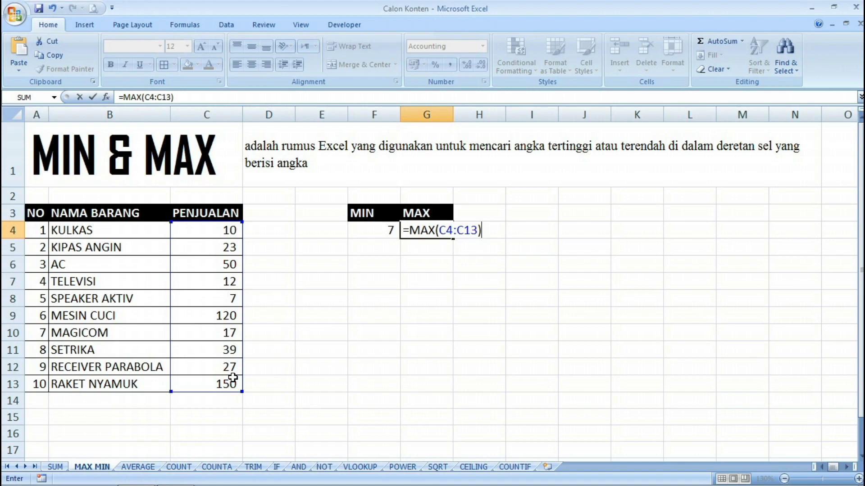
{"action": "key", "text": "Return"}
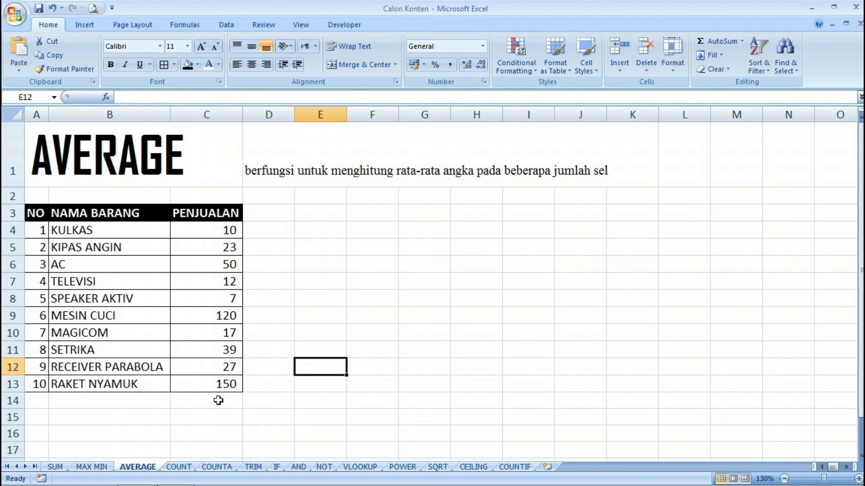
- Use AutoSum to add a total of the PENJUALAN column in cell C14 on the AVERAGE sheet
{"action": "left_click_drag", "start_coordinate": [236, 227], "coordinate": [232, 400]}
{"action": "left_click", "coordinate": [718, 41]}
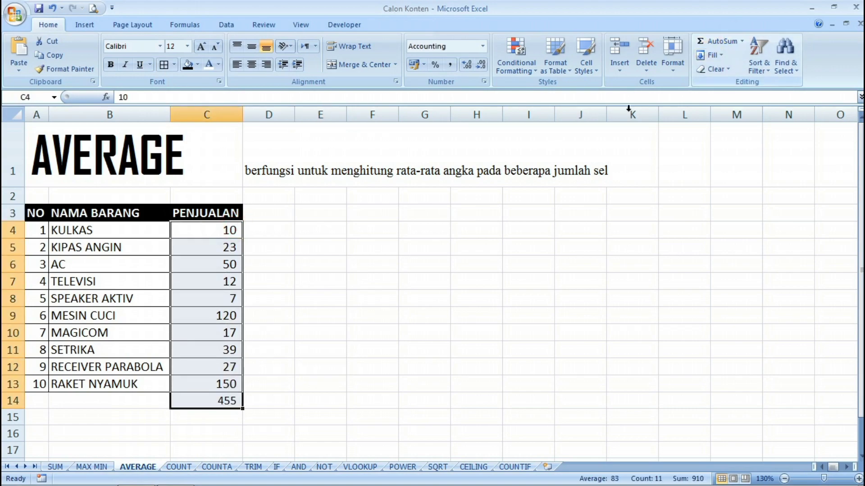
{"action": "left_click", "coordinate": [393, 282]}
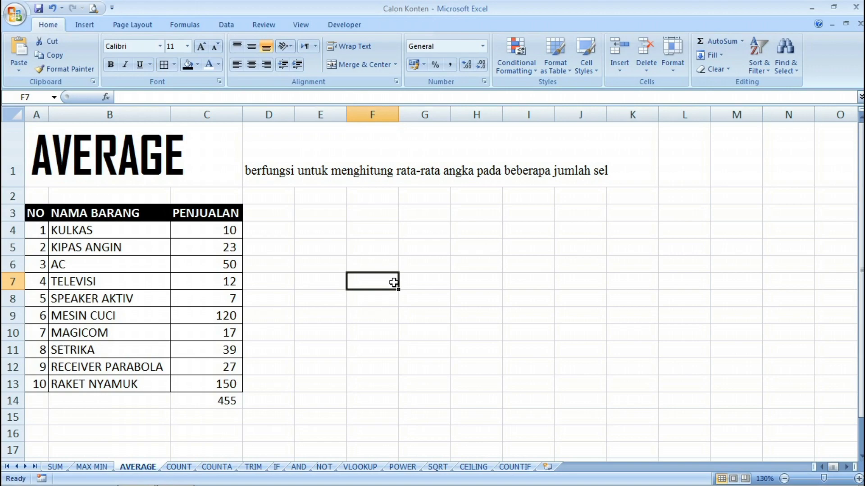
{"action": "left_click", "coordinate": [390, 266]}
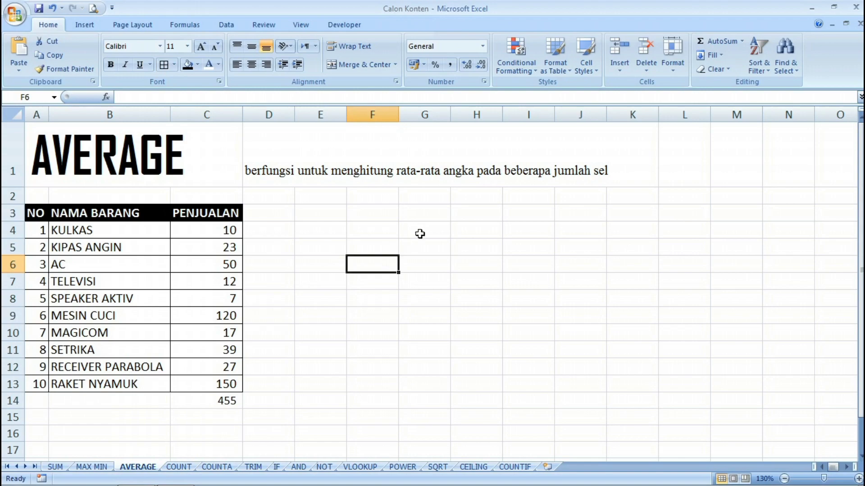
- Enter 100 in cell F4 of the AVERAGE sheet
{"action": "left_click", "coordinate": [379, 231]}
{"action": "type", "text": "100"}
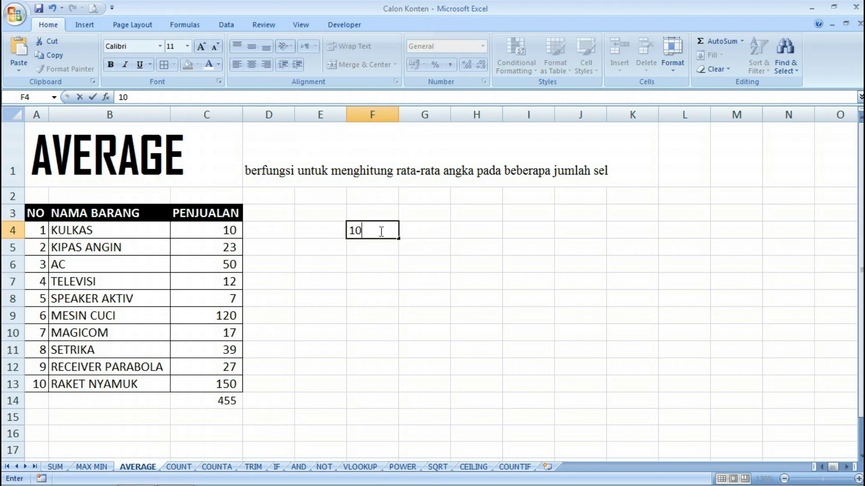
{"action": "key", "text": "Return"}
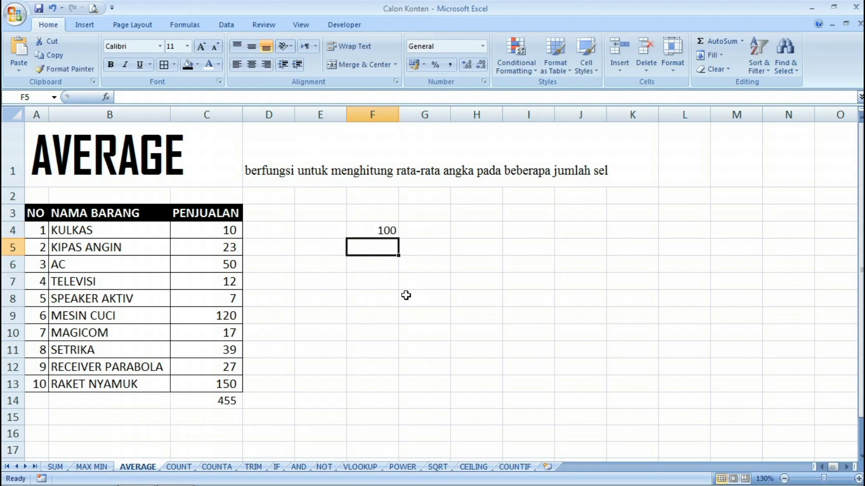
- Enter =AVERAGE(C4:C13) in cell F7 to calculate the mean of the PENJUALAN values
{"action": "left_click", "coordinate": [382, 282]}
{"action": "type", "text": "="}
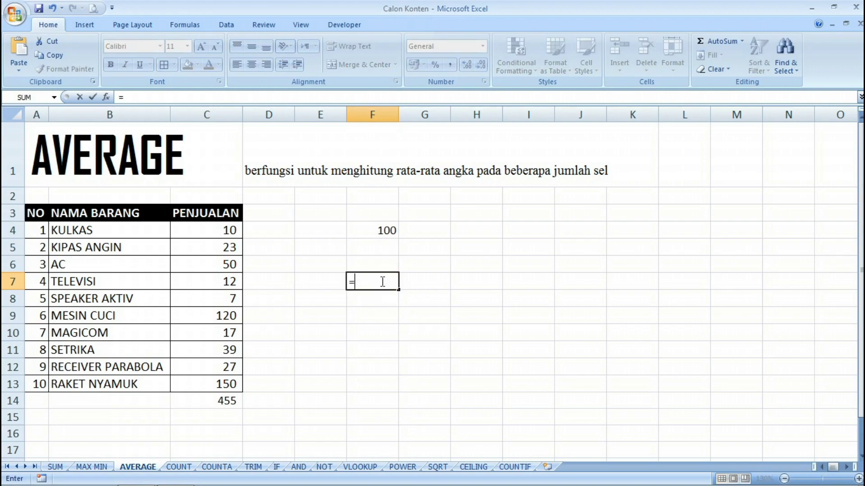
{"action": "type", "text": "AVERA"}
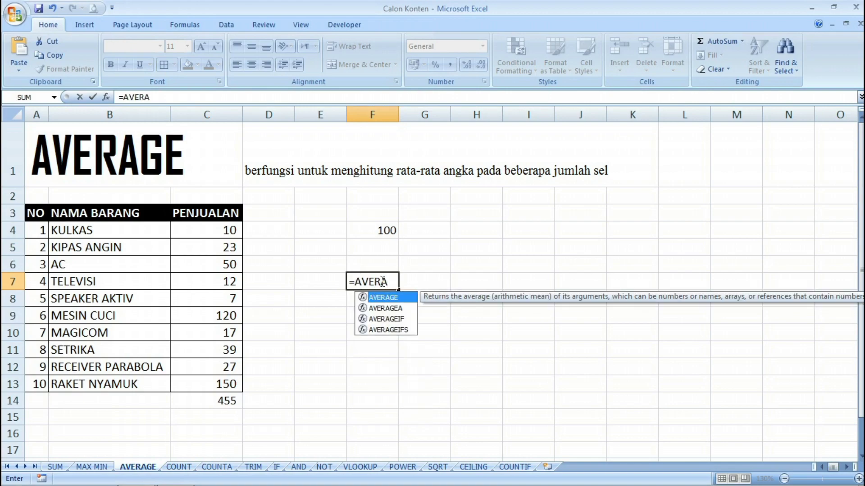
{"action": "key", "text": "Tab"}
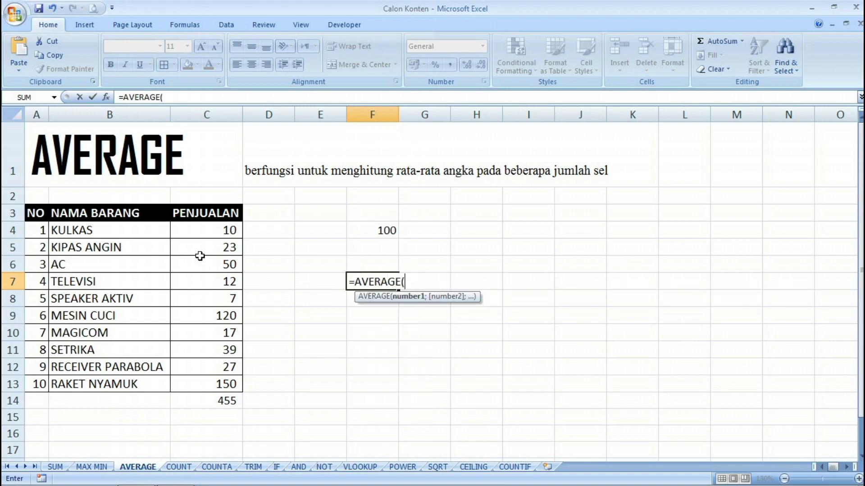
{"action": "left_click_drag", "start_coordinate": [196, 228], "coordinate": [218, 382]}
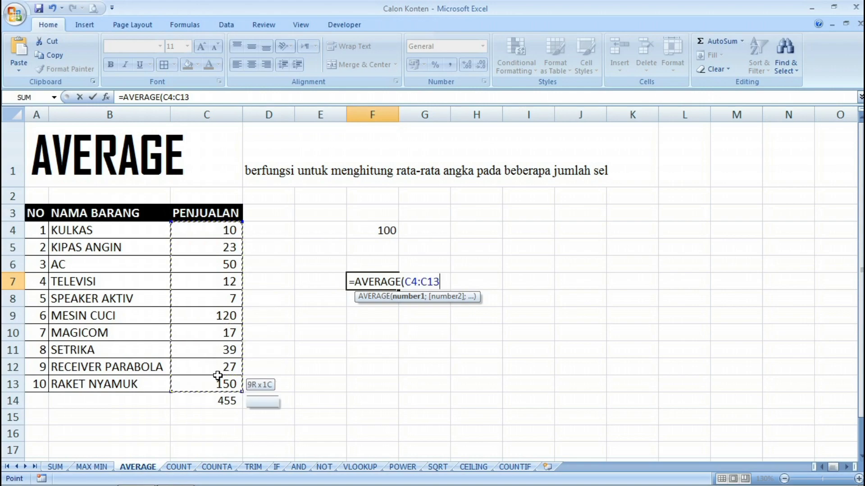
{"action": "type", "text": ")"}
{"action": "key", "text": "Return"}
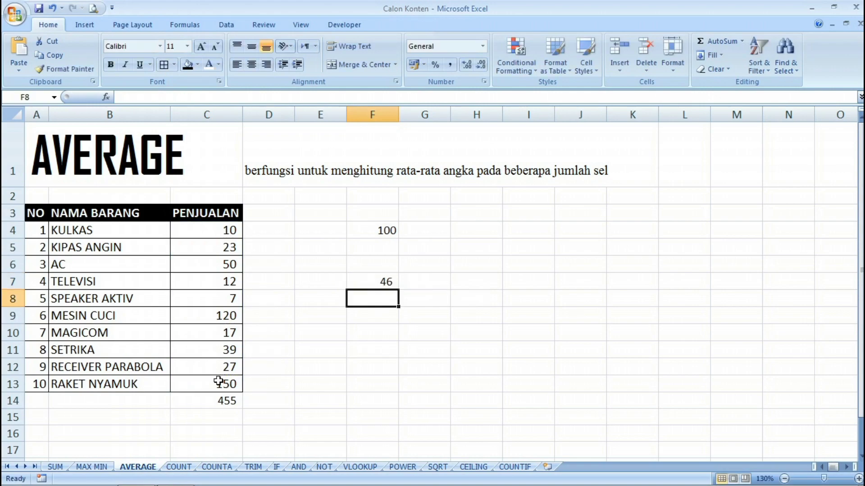
- Delete the total in cell C14 below the PENJUALAN column
{"action": "left_click", "coordinate": [234, 401]}
{"action": "key", "text": "Delete"}
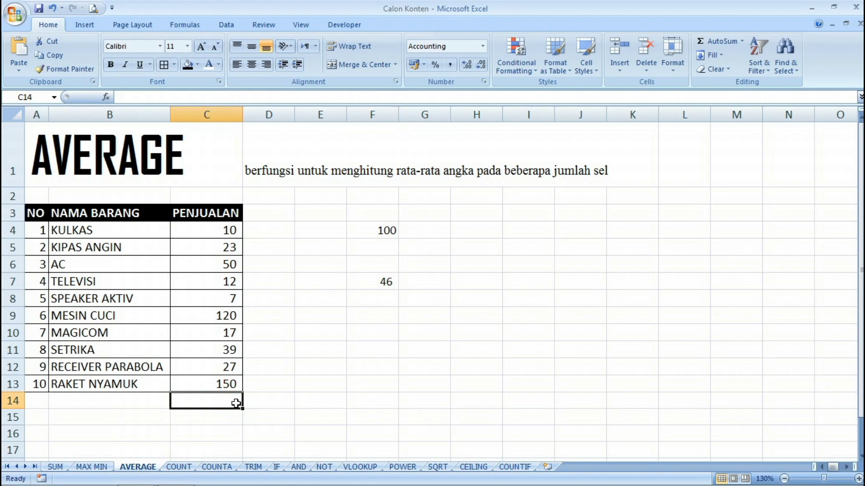
- Change the value in cell F4 of the AVERAGE sheet to 45
{"action": "left_click", "coordinate": [395, 320]}
{"action": "left_click", "coordinate": [374, 283]}
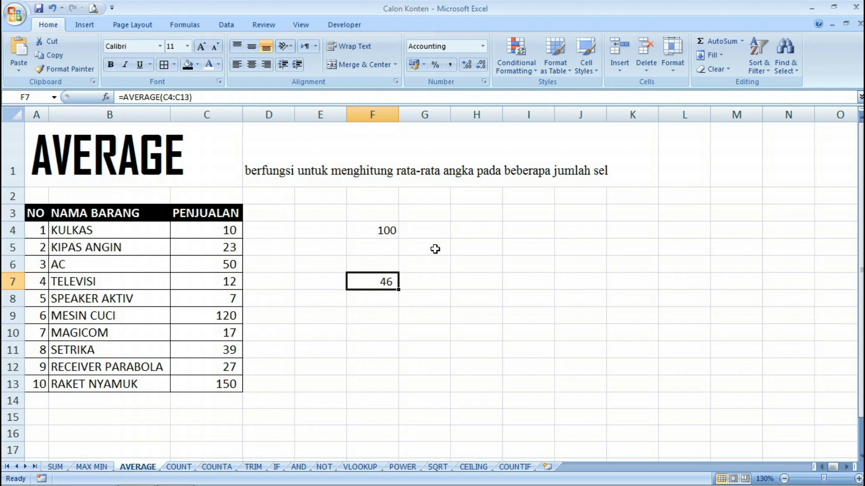
{"action": "left_click", "coordinate": [386, 230]}
{"action": "type", "text": "45"}
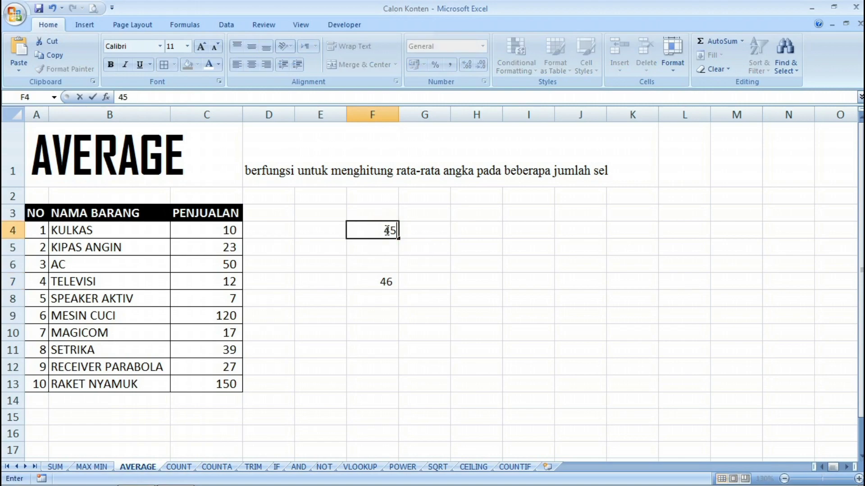
{"action": "key", "text": "Return"}
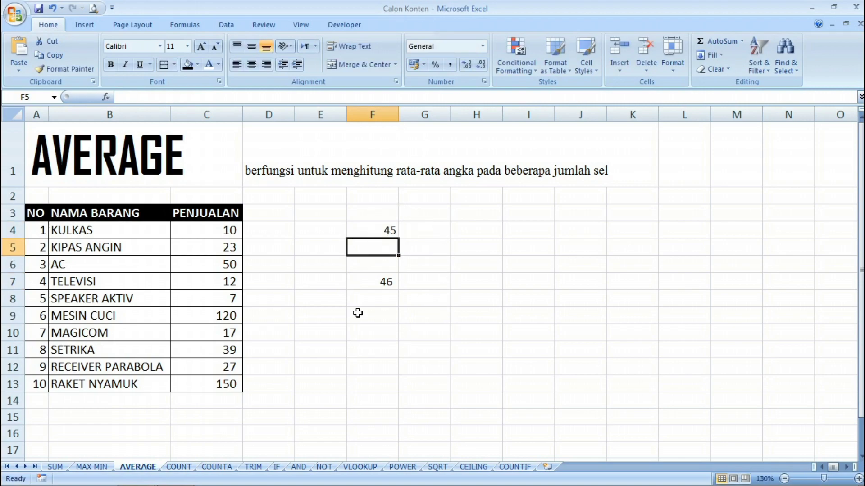
{"action": "left_click", "coordinate": [386, 282]}
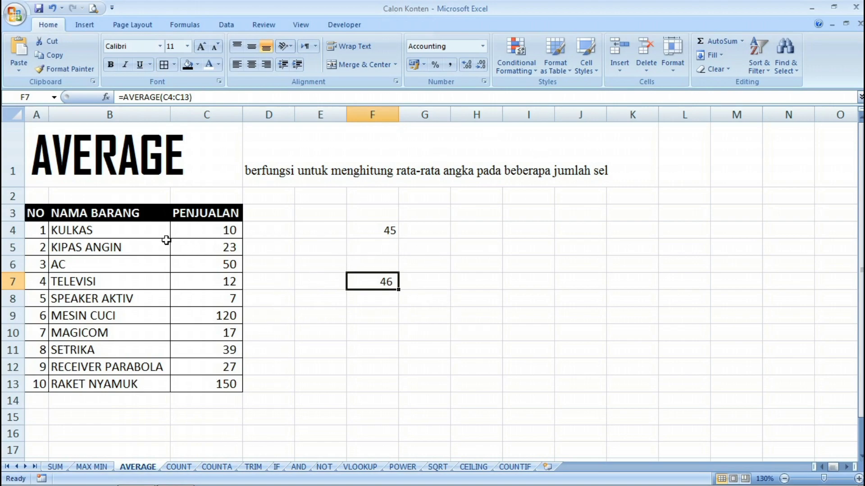
{"action": "left_click", "coordinate": [464, 267]}
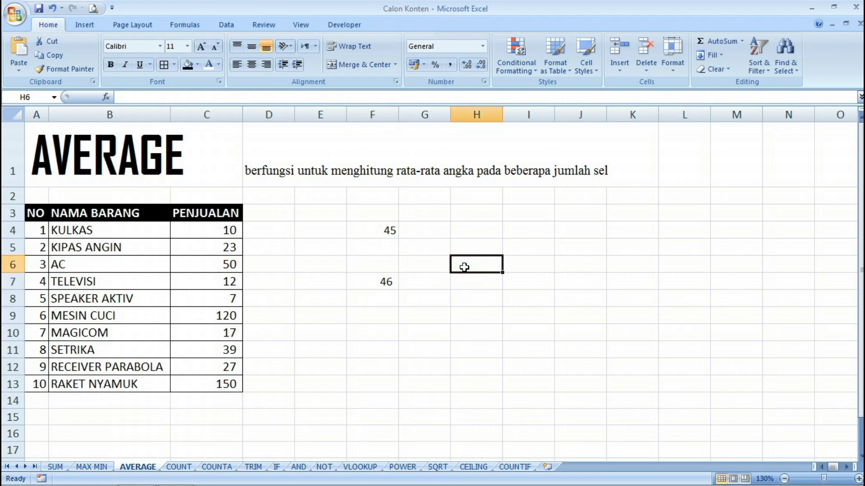
- On the COUNT sheet, enter =COUNT(C4:C13) in cell F5 to count the numeric PENJUALAN cells
{"action": "left_click", "coordinate": [178, 467]}
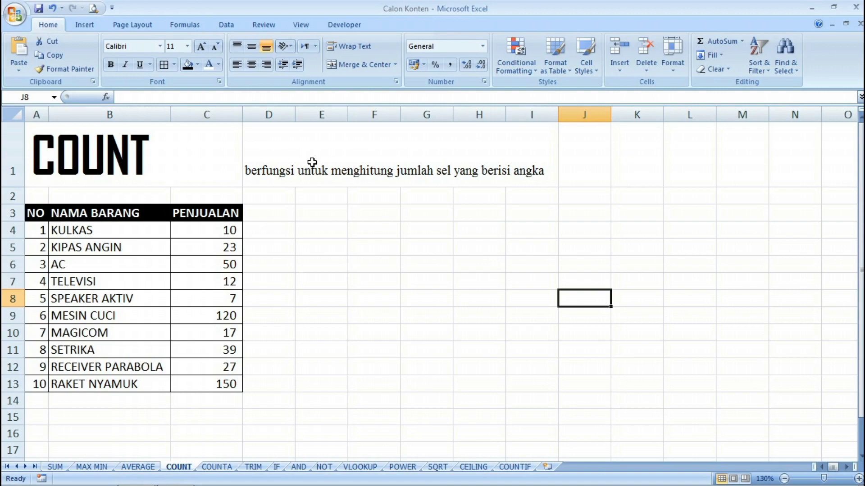
{"action": "left_click", "coordinate": [368, 249]}
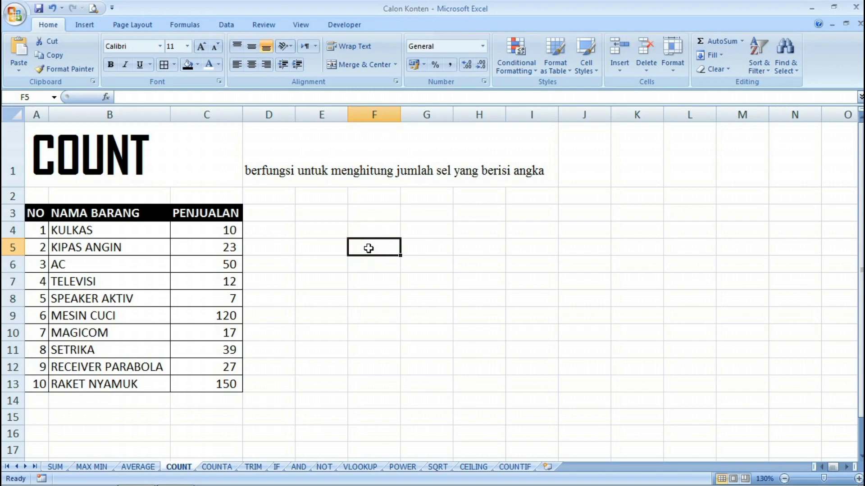
{"action": "type", "text": "="}
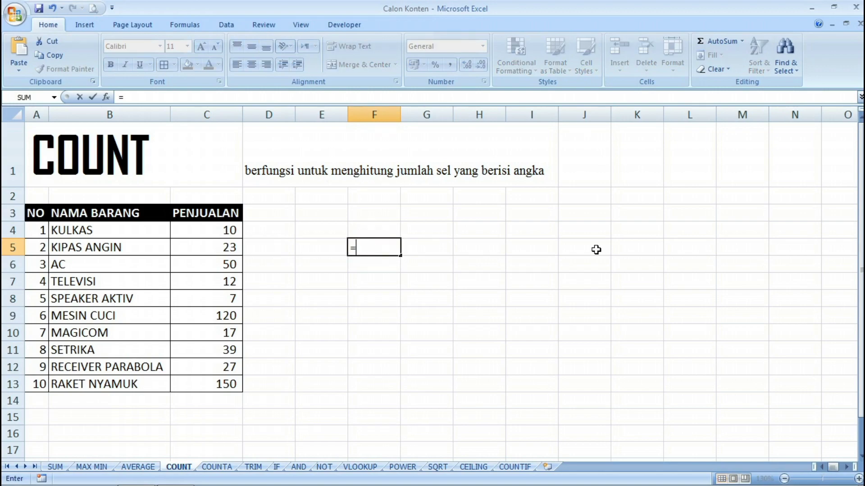
{"action": "type", "text": "COUNT("}
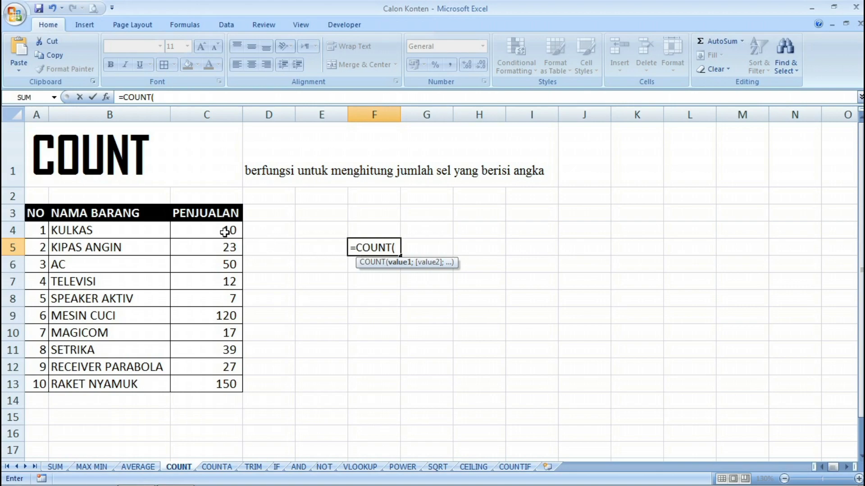
{"action": "left_click_drag", "start_coordinate": [225, 232], "coordinate": [211, 384]}
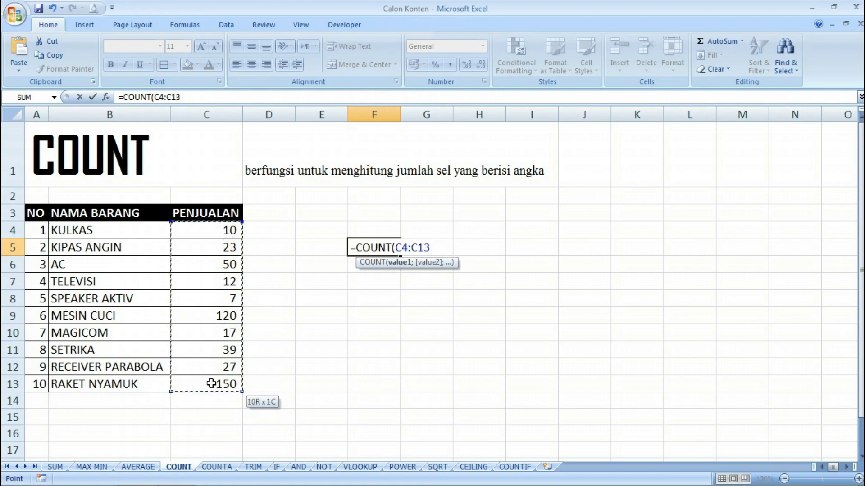
{"action": "type", "text": ")"}
{"action": "key", "text": "Return"}
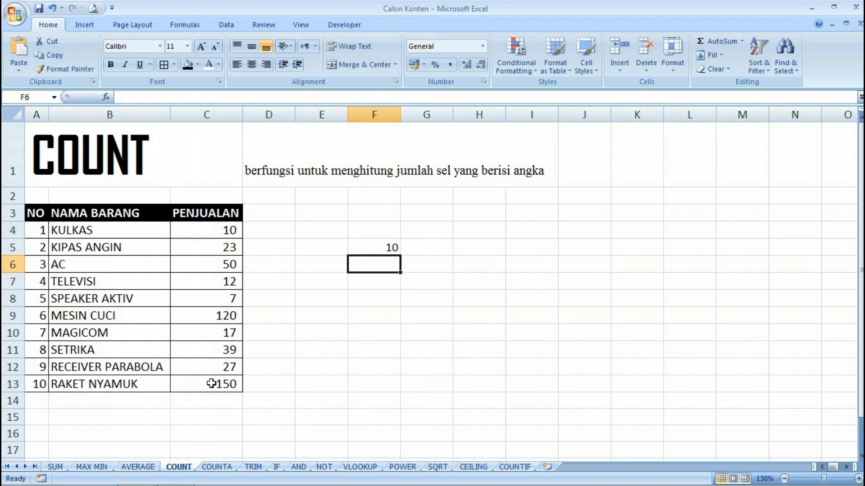
{"action": "key", "text": "Up"}
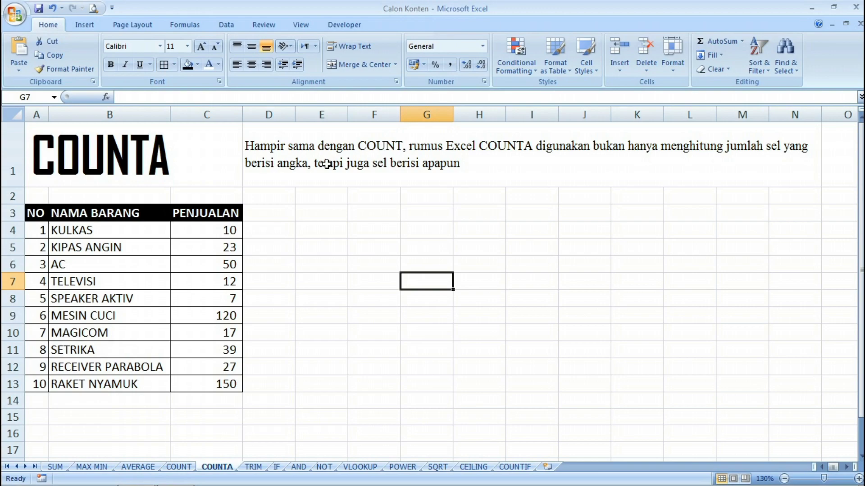
- On the COUNTA sheet, enter a COUNTA formula in cell G4 covering the item names in B4:B13
{"action": "left_click", "coordinate": [418, 228]}
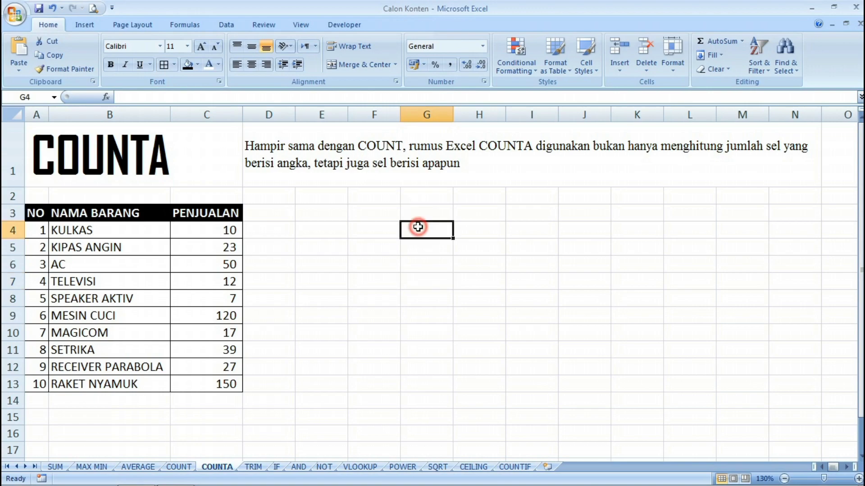
{"action": "type", "text": "=COUN"}
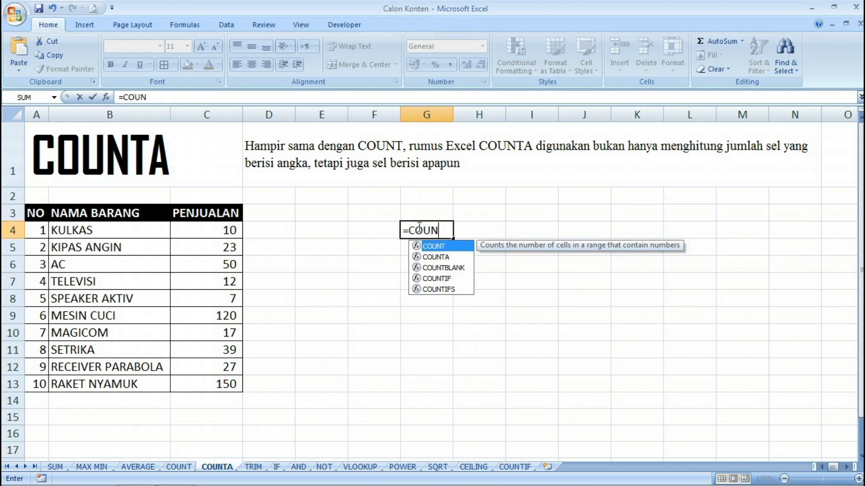
{"action": "type", "text": "TA("}
{"action": "left_click", "coordinate": [154, 235]}
{"action": "left_click_drag", "start_coordinate": [154, 238], "coordinate": [148, 382]}
{"action": "key", "text": "Return"}
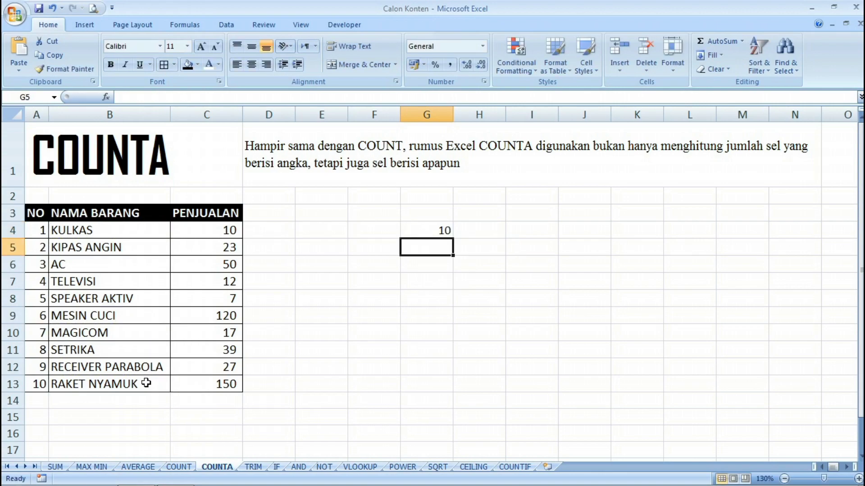
- Enter =COUNT(C4:C13) in cell H4, beside the COUNTA result, to count the PENJUALAN numbers
{"action": "key", "text": "Right"}
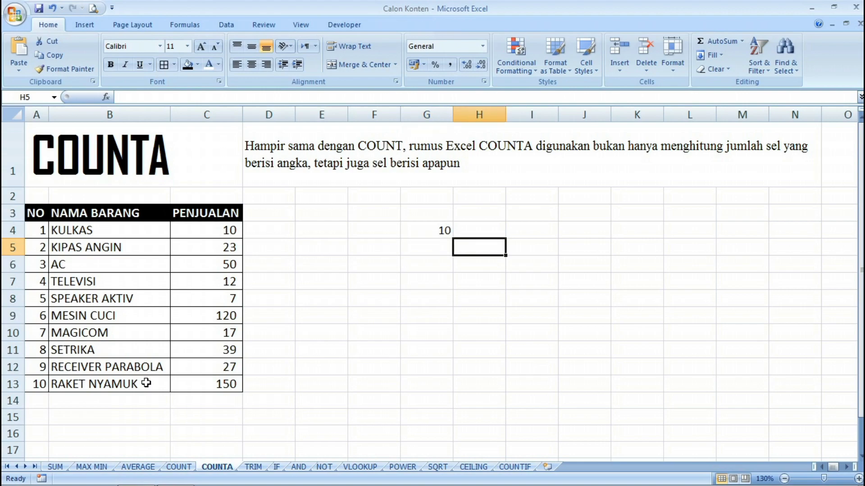
{"action": "key", "text": "Up"}
{"action": "type", "text": "="}
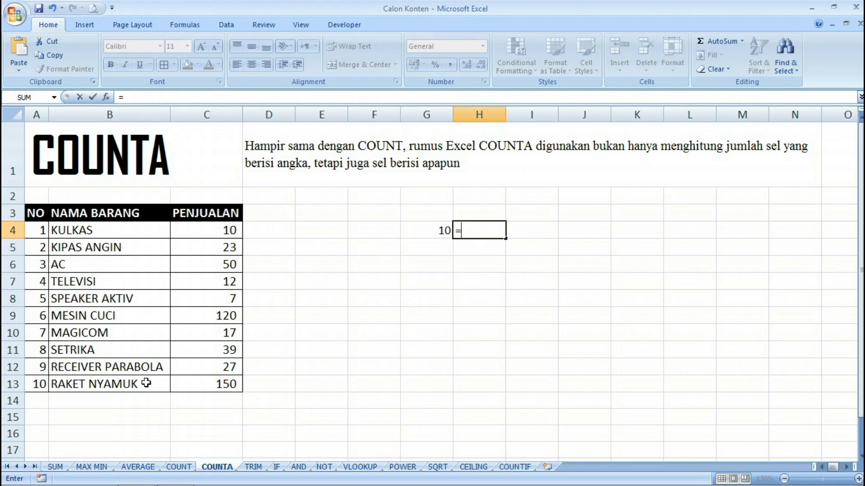
{"action": "type", "text": "COUN"}
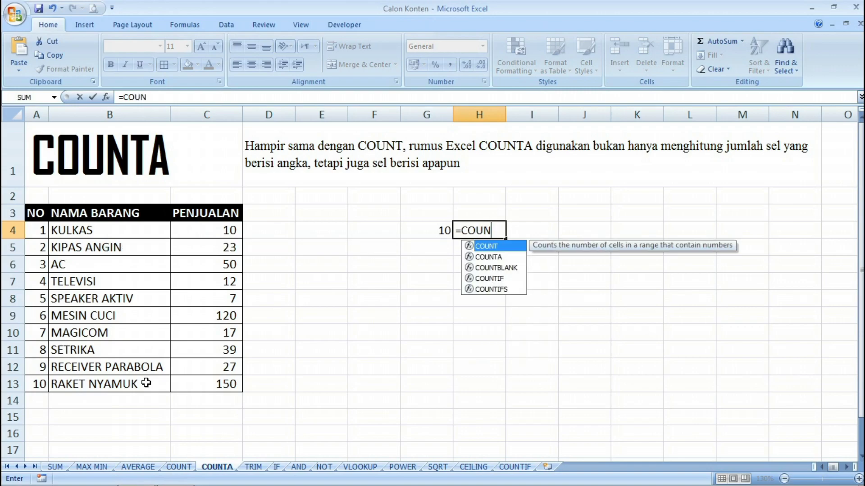
{"action": "key", "text": "Tab"}
{"action": "left_click_drag", "start_coordinate": [223, 230], "coordinate": [221, 383]}
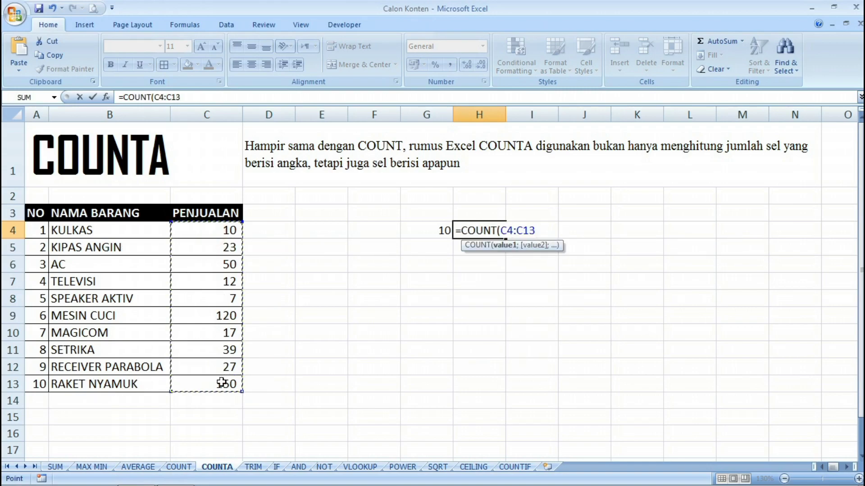
{"action": "key", "text": "Return"}
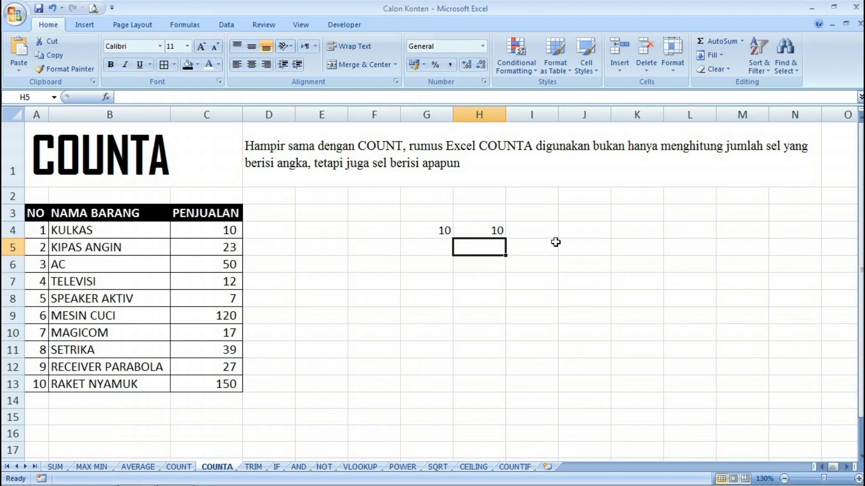
- Enter =COUNT(C4:C13) in cell G8 of the COUNTA sheet as a second count of the PENJUALAN numbers
{"action": "left_click", "coordinate": [431, 297]}
{"action": "type", "text": "="}
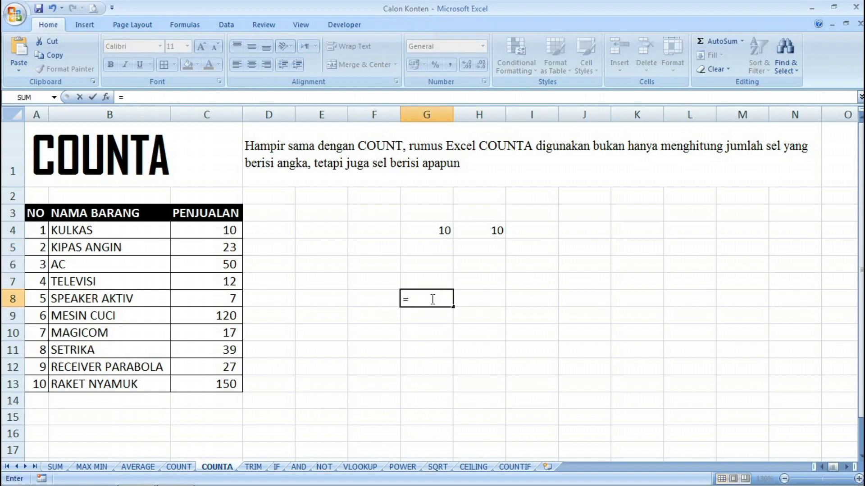
{"action": "type", "text": "COU"}
{"action": "key", "text": "Tab"}
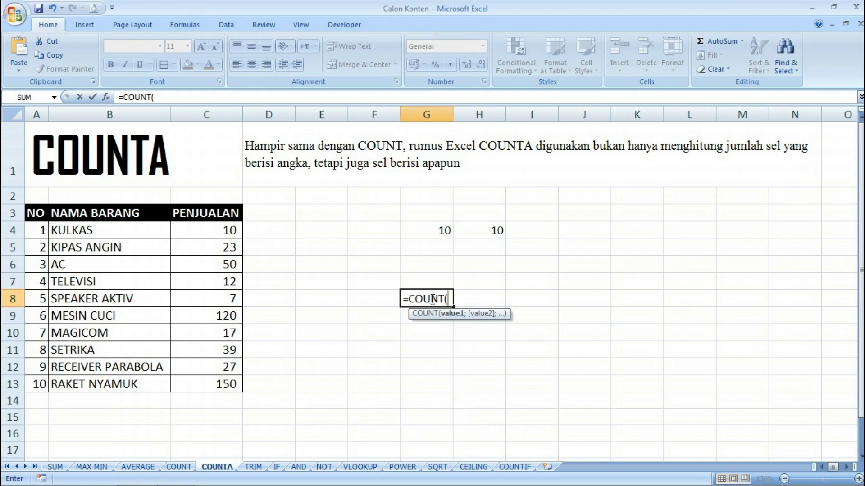
{"action": "left_click_drag", "start_coordinate": [228, 230], "coordinate": [226, 382]}
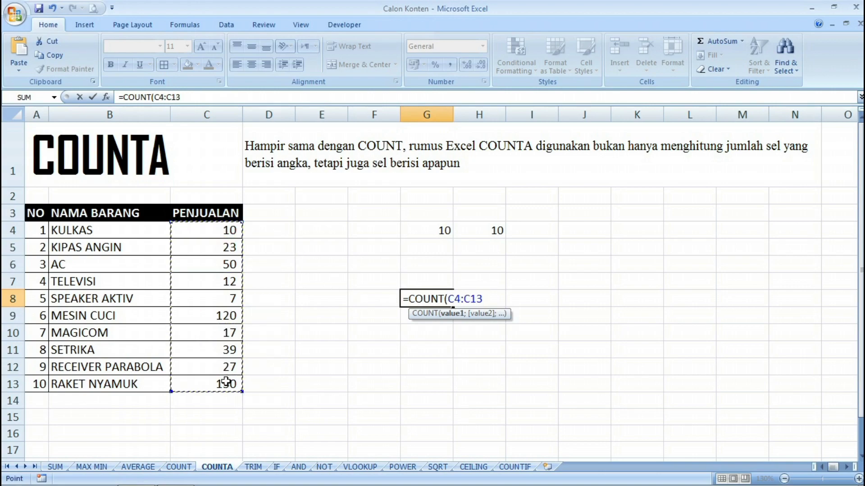
{"action": "type", "text": ")"}
{"action": "key", "text": "Return"}
{"action": "key", "text": "Up"}
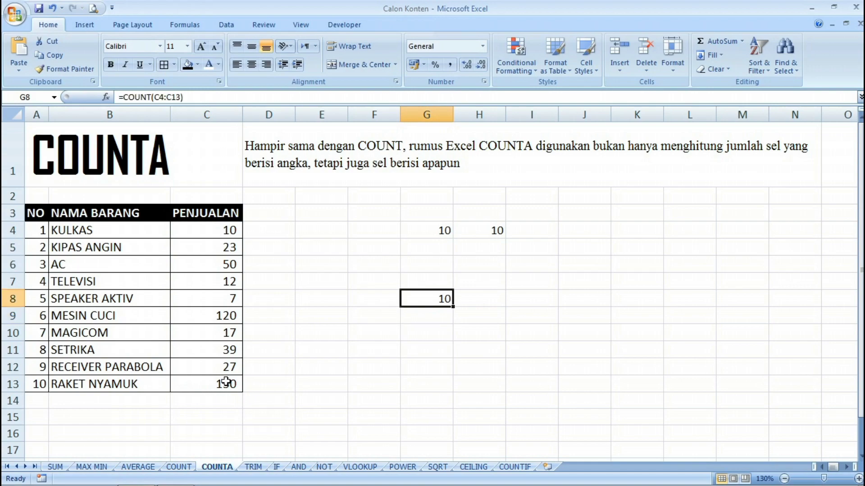
{"action": "left_click", "coordinate": [383, 300]}
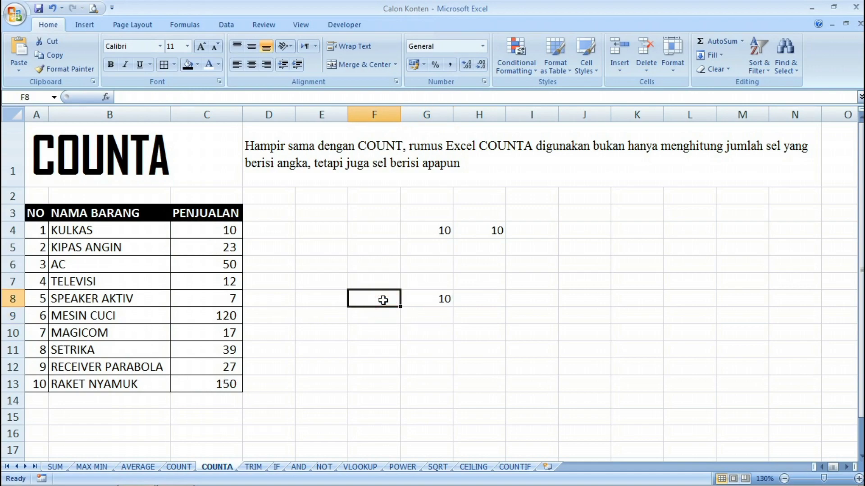
{"action": "left_click", "coordinate": [444, 298]}
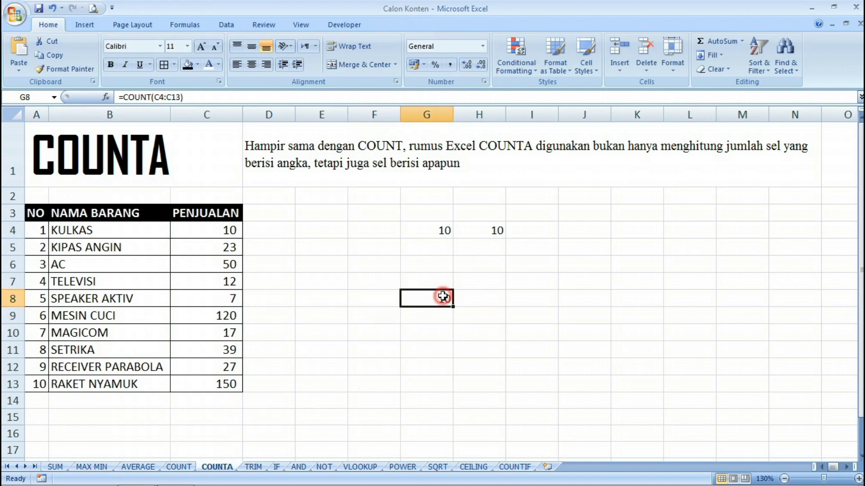
- Enter a COUNT formula in cell F8 over the text entries of the NAMA BARANG column
{"action": "left_click", "coordinate": [377, 299]}
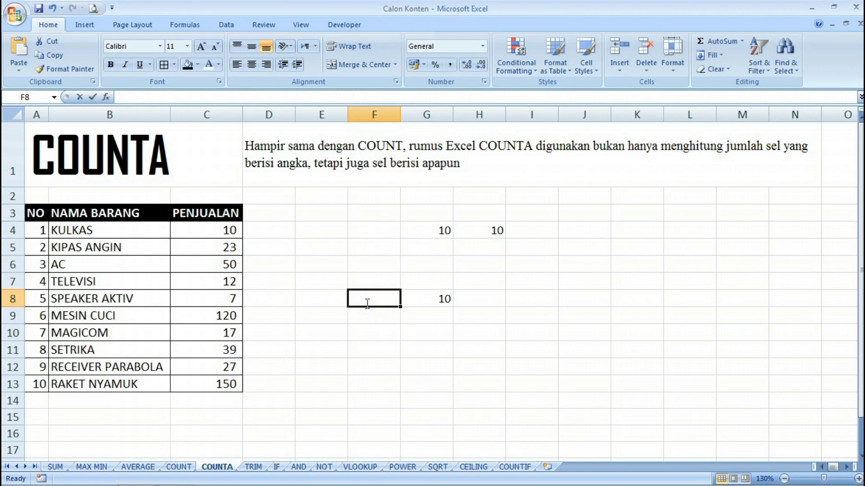
{"action": "type", "text": "=COUNT"}
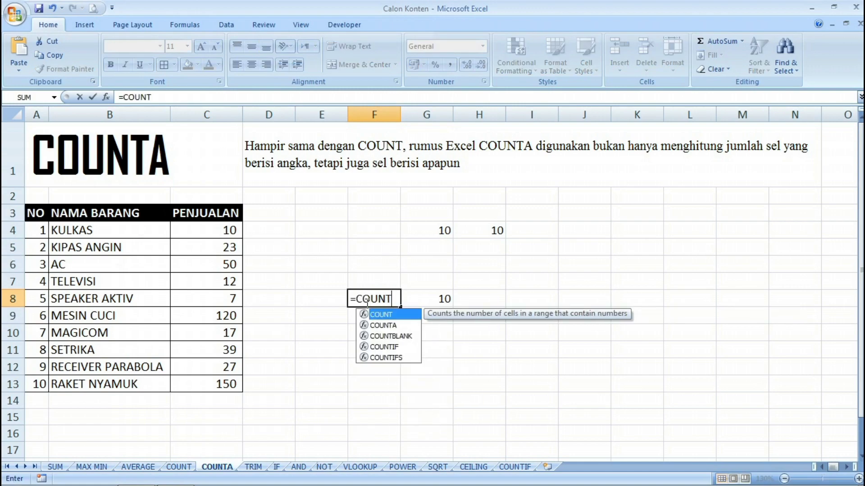
{"action": "type", "text": "("}
{"action": "left_click_drag", "start_coordinate": [150, 231], "coordinate": [158, 378]}
{"action": "type", "text": ")"}
{"action": "key", "text": "Return"}
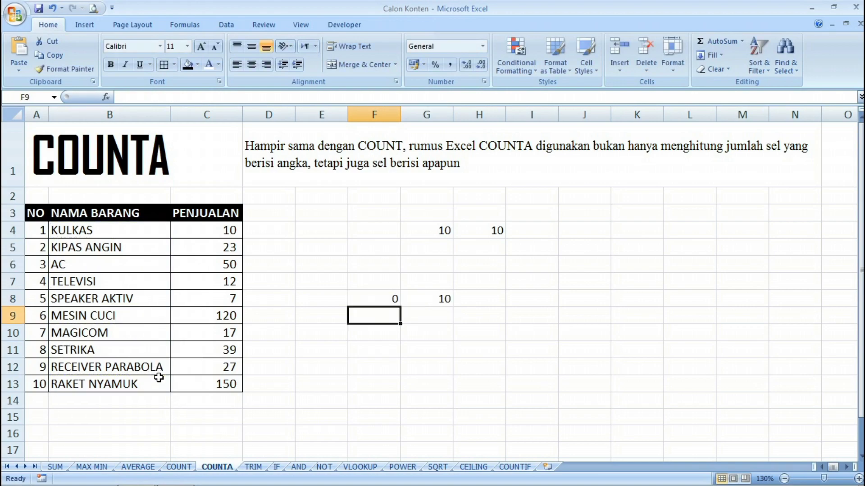
{"action": "left_click", "coordinate": [378, 297]}
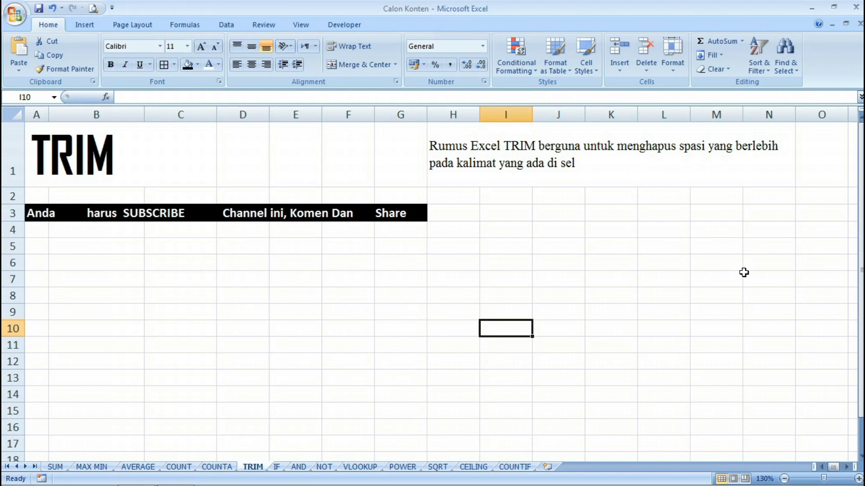
- On the TRIM sheet, enter =TRIM(A3) in cell D6 to remove the extra spaces from the sentence in row 3
{"action": "left_click", "coordinate": [380, 313]}
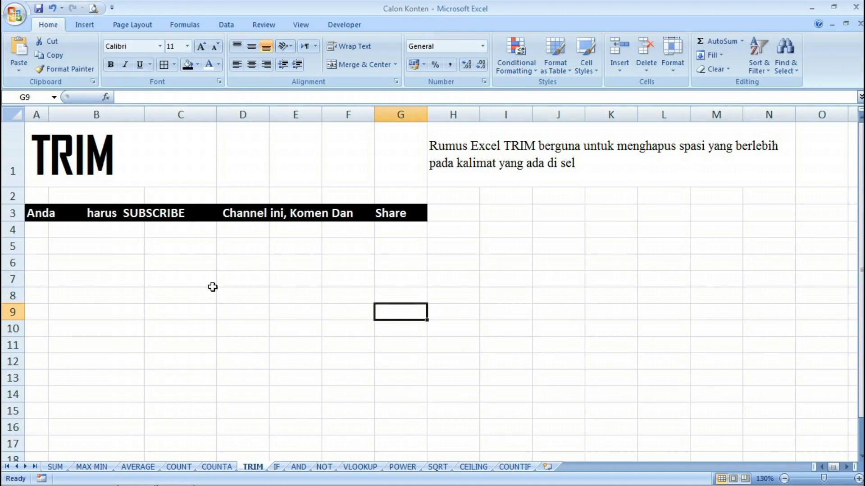
{"action": "left_click", "coordinate": [42, 213]}
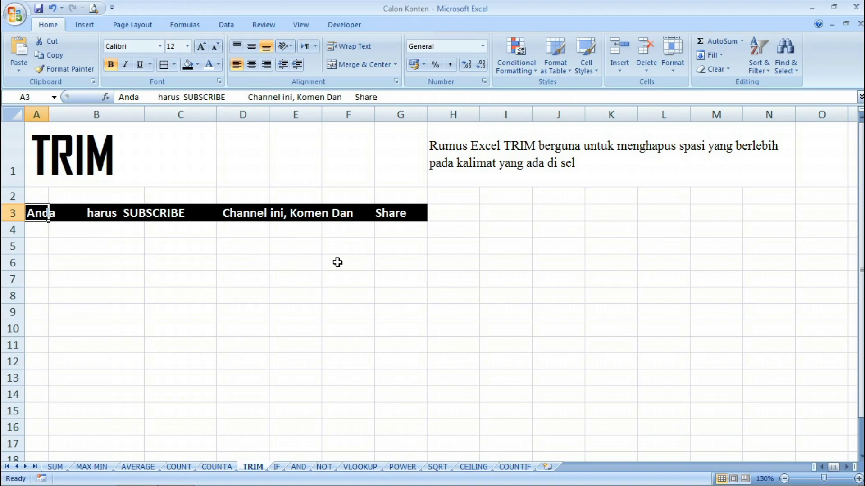
{"action": "left_click", "coordinate": [255, 262]}
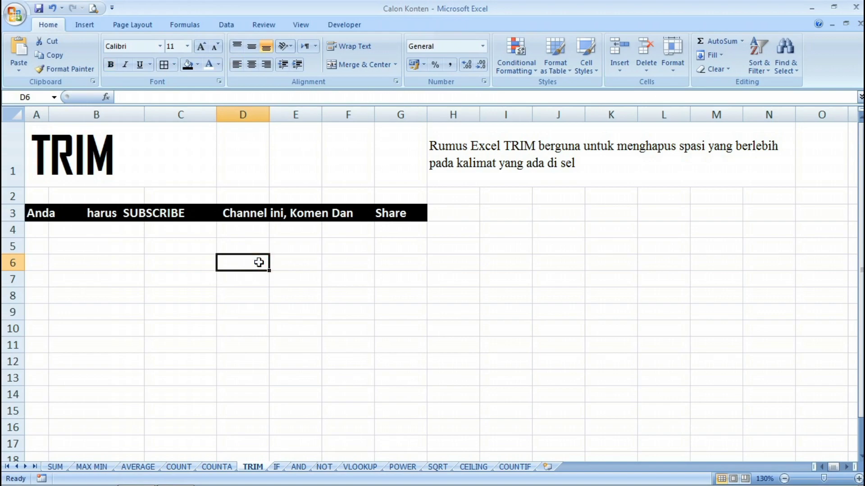
{"action": "type", "text": "="}
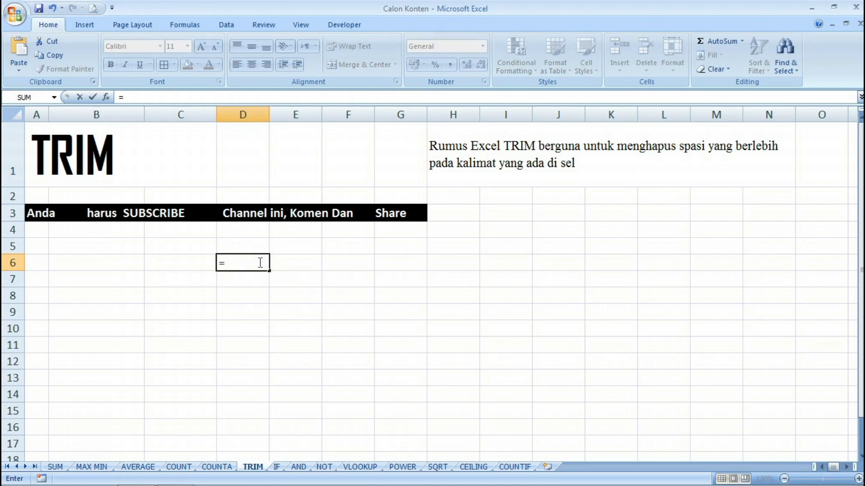
{"action": "type", "text": "TRIM("}
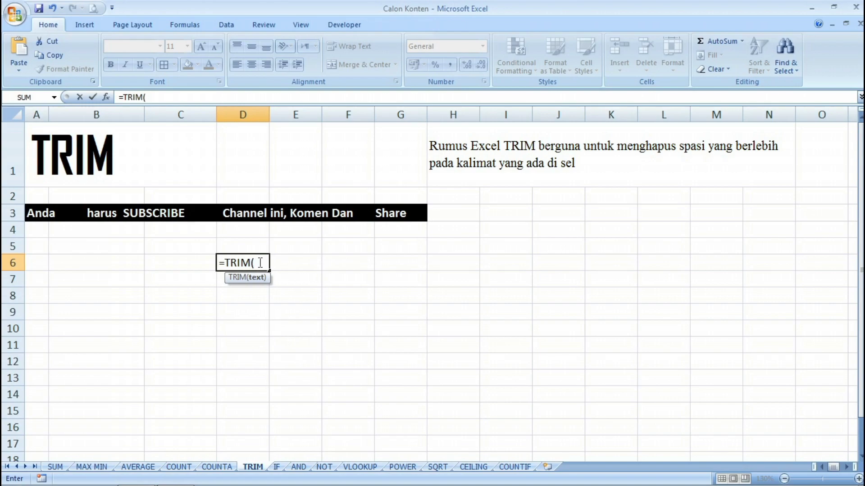
{"action": "left_click", "coordinate": [40, 215]}
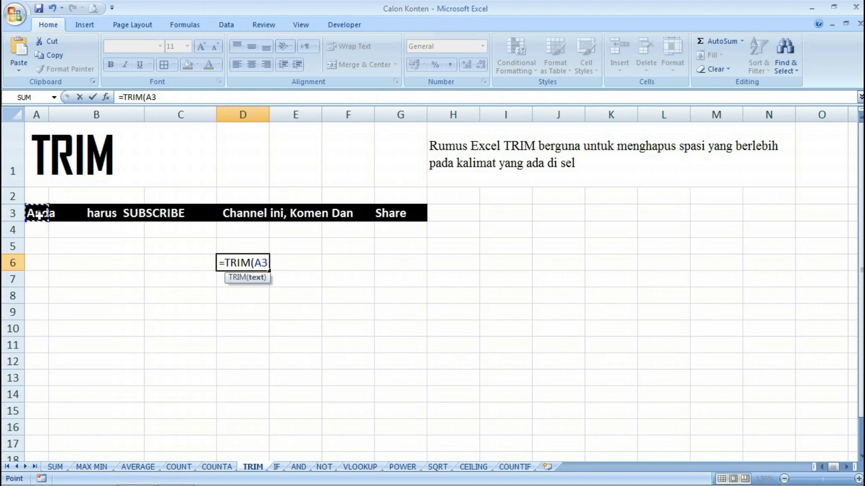
{"action": "type", "text": ")"}
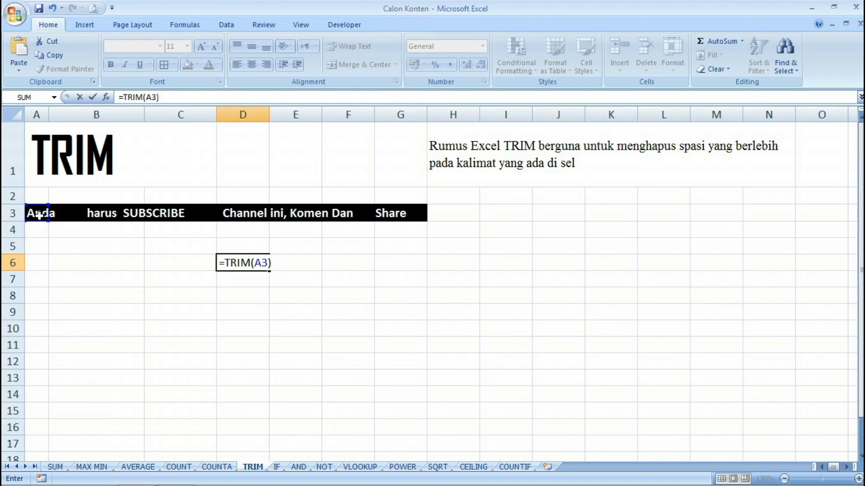
{"action": "key", "text": "Return"}
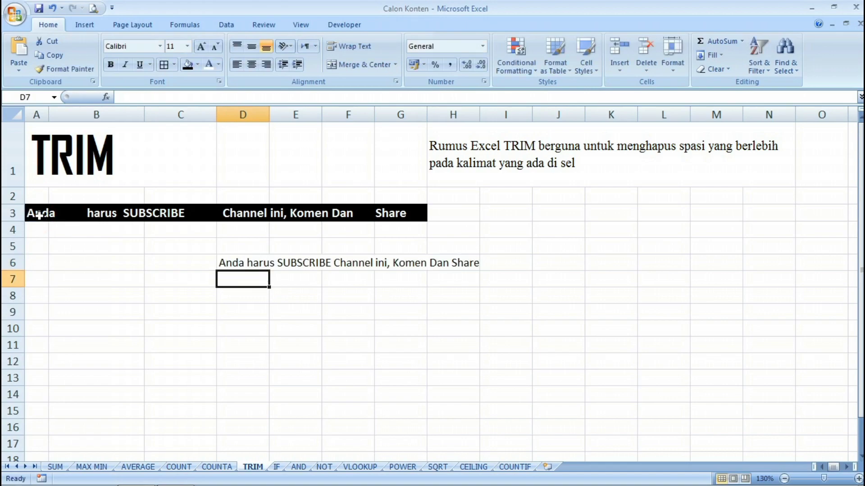
- Inspect the TRIM formula in cell D6 and the cell it refers to
{"action": "left_click", "coordinate": [242, 260]}
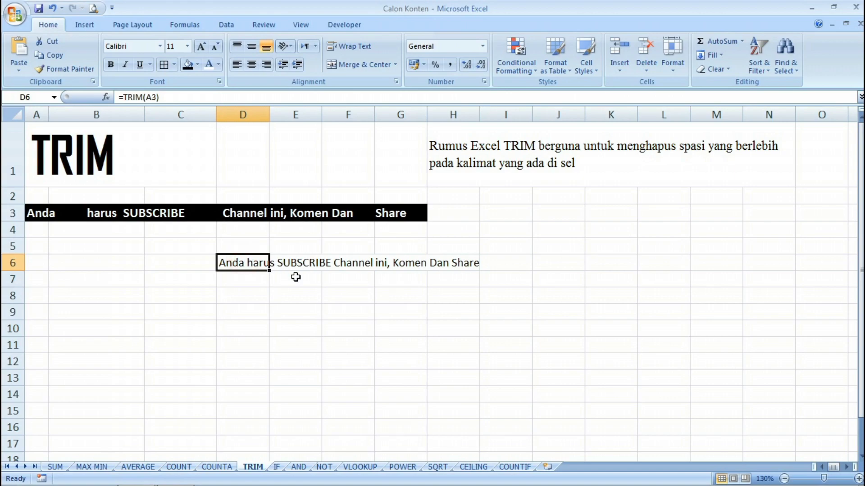
{"action": "left_click", "coordinate": [348, 315]}
{"action": "left_click", "coordinate": [224, 265]}
{"action": "double_click", "coordinate": [224, 265]}
{"action": "key", "text": "Return"}
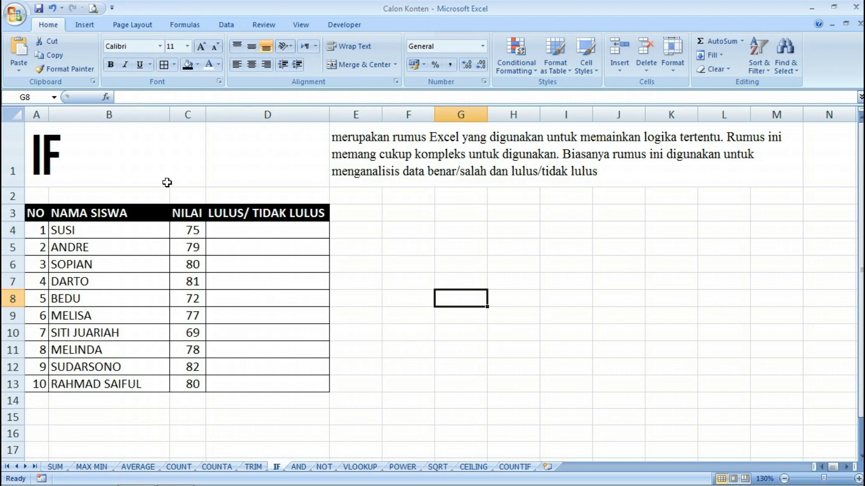
{"action": "left_click", "coordinate": [78, 166]}
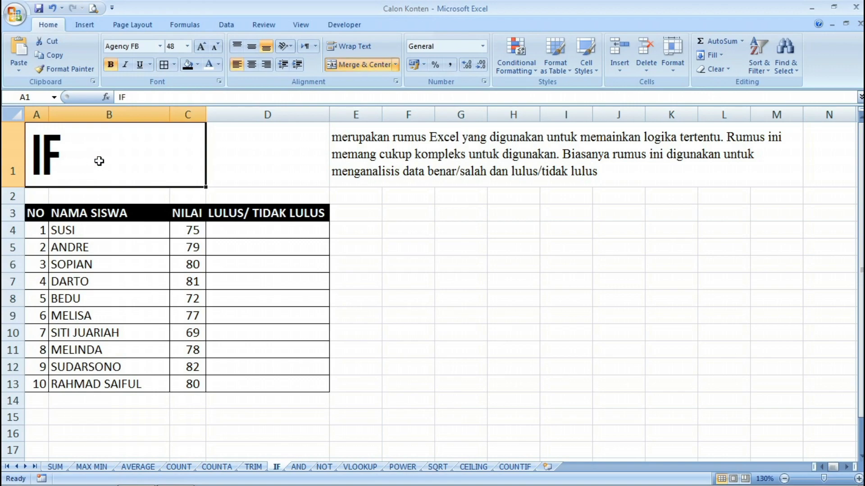
{"action": "left_click", "coordinate": [322, 234]}
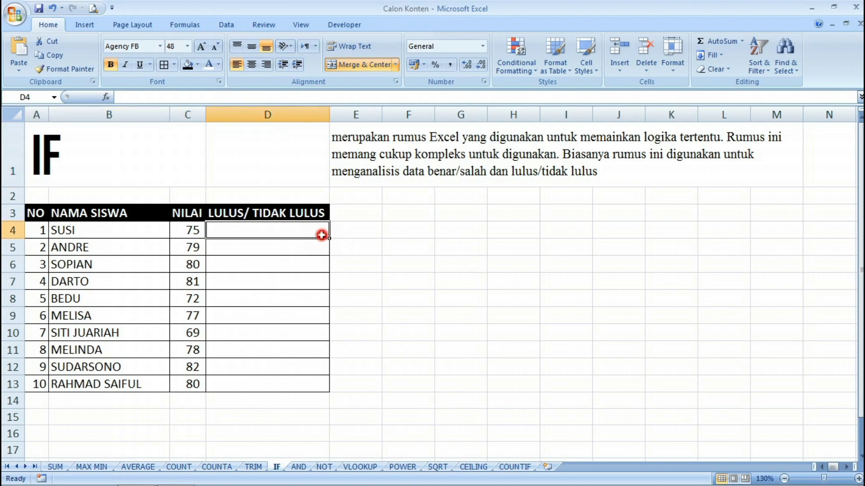
{"action": "type", "text": "="}
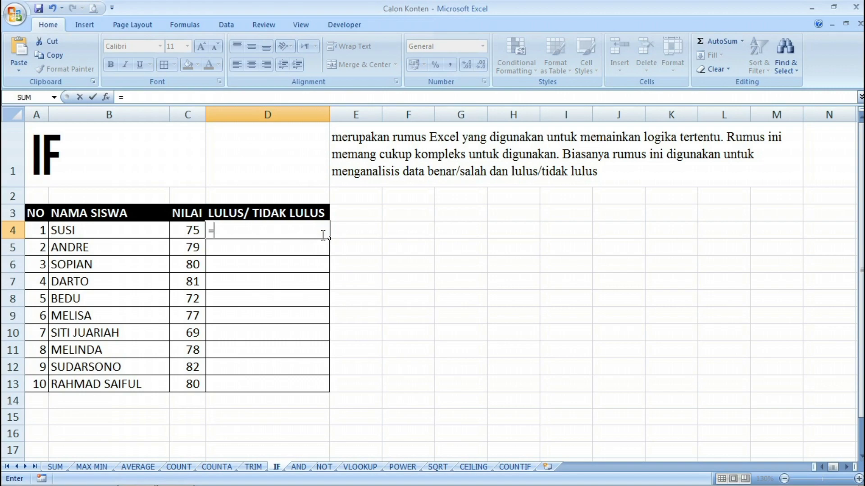
{"action": "type", "text": "I"}
{"action": "key", "text": "BackSpace"}
{"action": "key", "text": "BackSpace"}
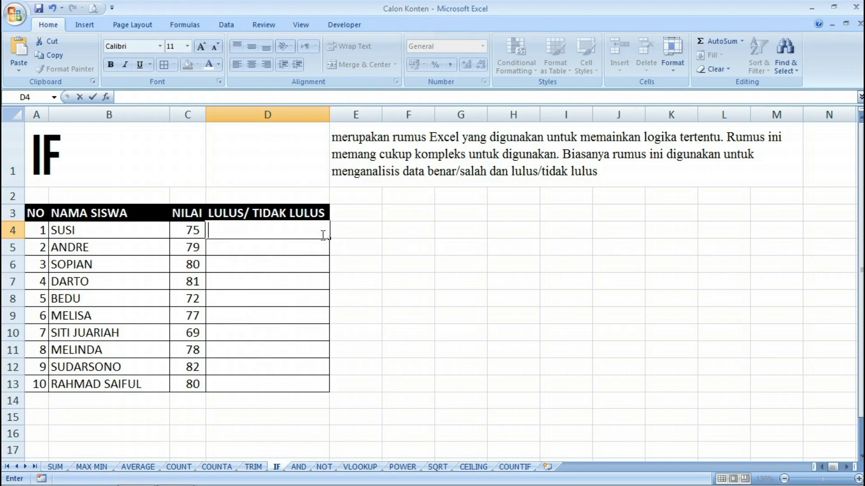
{"action": "key", "text": "Return"}
- Set the font size of the LULUS/ TIDAK LULUS cells D4:D13 on the IF sheet to 12
{"action": "left_click_drag", "start_coordinate": [321, 235], "coordinate": [328, 383]}
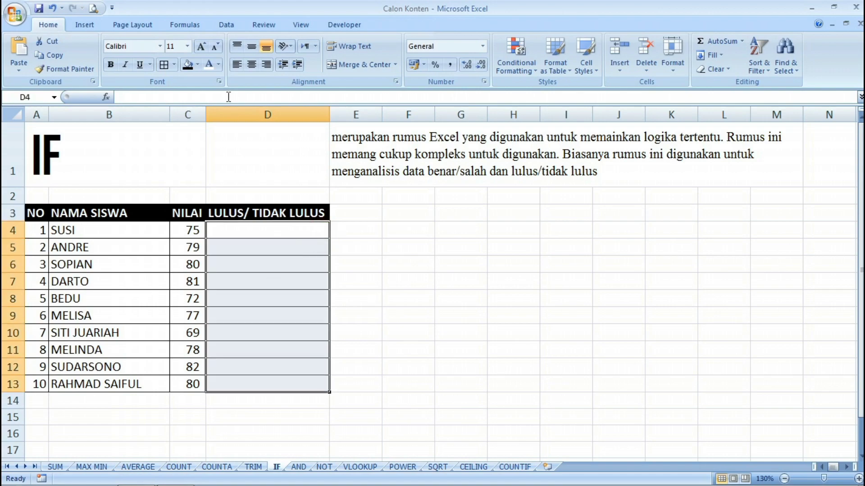
{"action": "left_click", "coordinate": [187, 47]}
{"action": "left_click", "coordinate": [173, 99]}
{"action": "left_click", "coordinate": [288, 227]}
{"action": "type", "text": "=IF"}
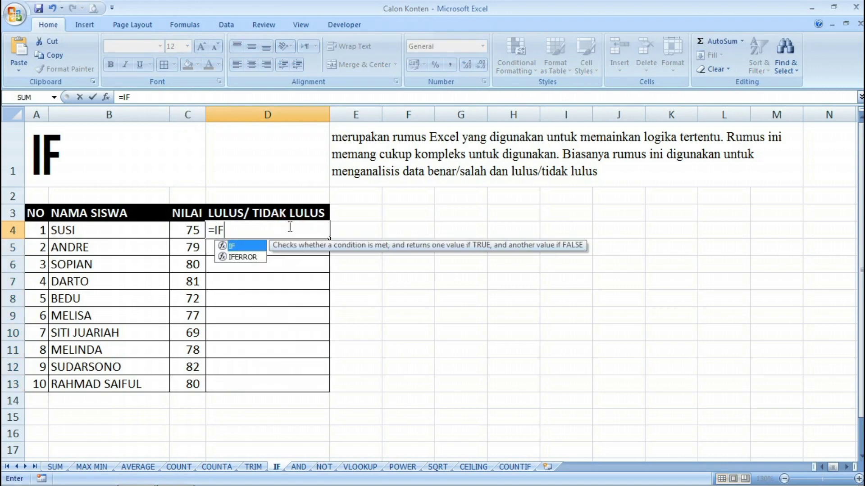
{"action": "left_click", "coordinate": [193, 231]}
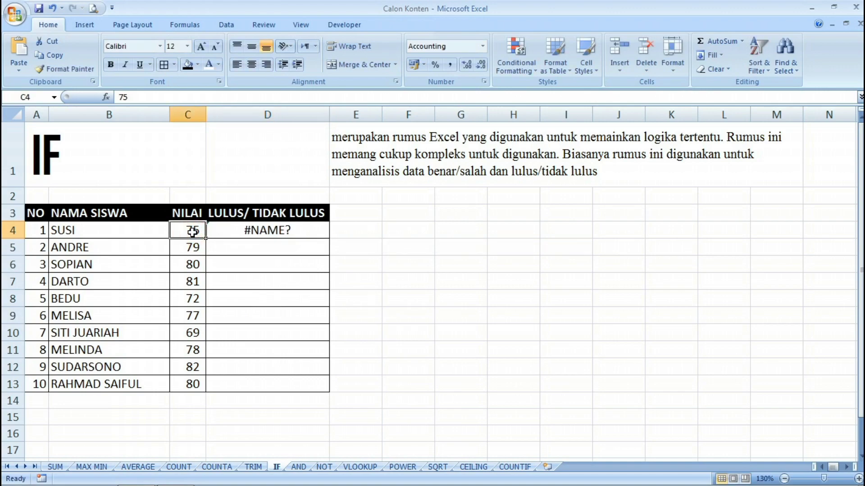
- Enter =IF(C4>70;"LULUS";"TIDAK LULUS") in cell D4 to grade the first student's NILAI
{"action": "key", "text": "Right"}
{"action": "type", "text": "="}
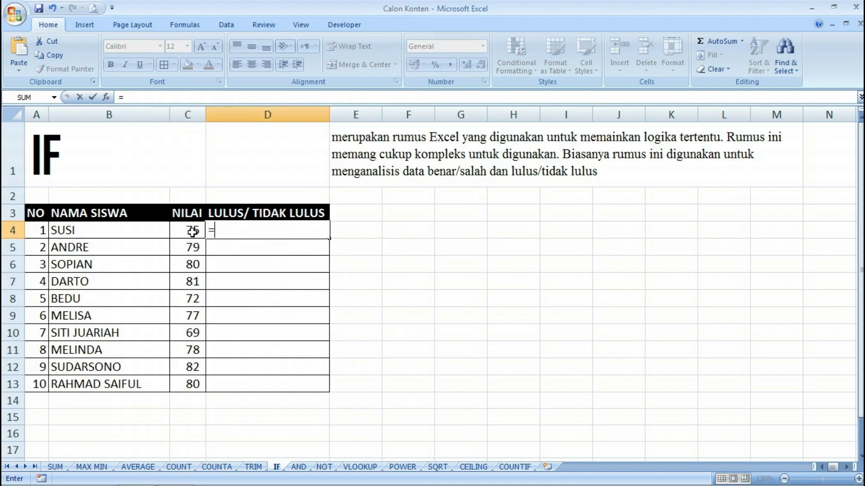
{"action": "type", "text": "IF("}
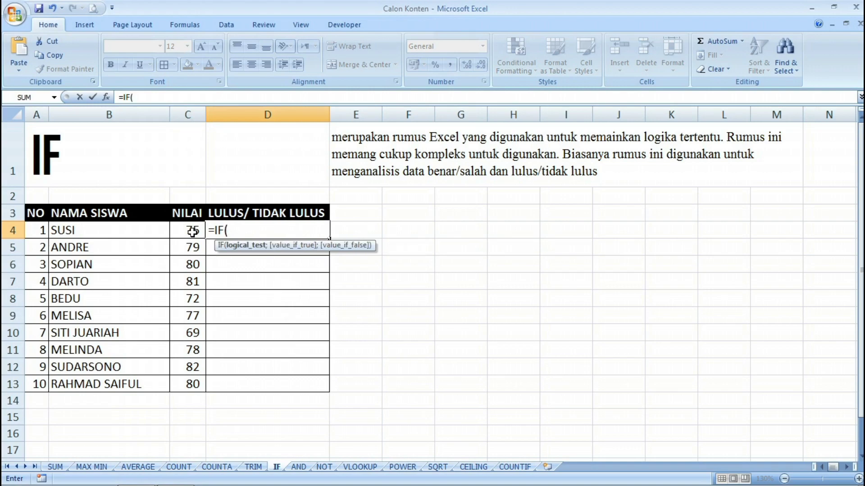
{"action": "left_click", "coordinate": [193, 231]}
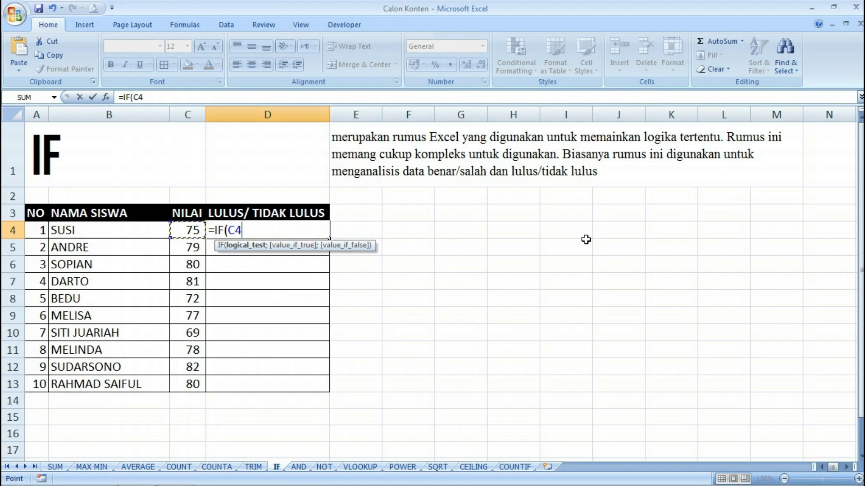
{"action": "type", "text": ">70;"}
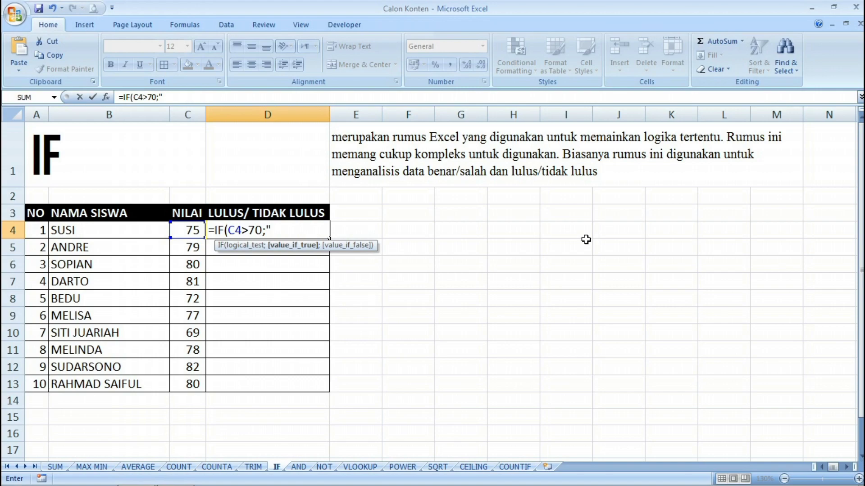
{"action": "type", "text": "\"LULUS\";\"TIDAK LULUS"}
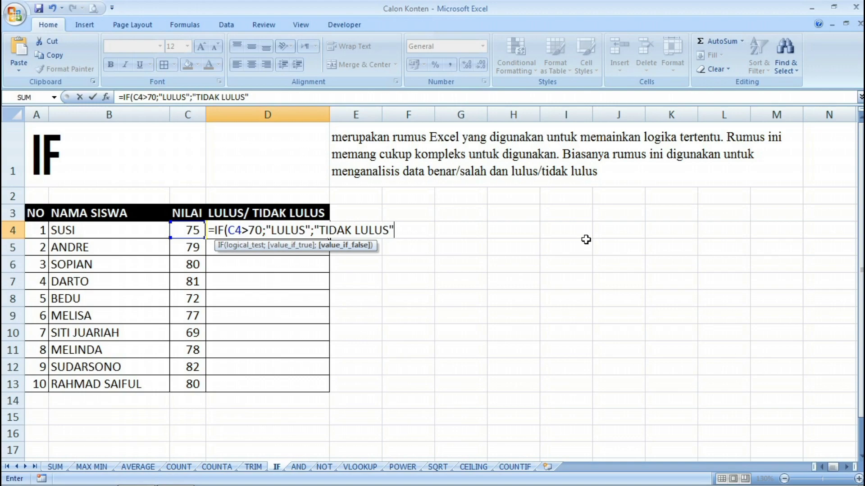
{"action": "type", "text": "\")"}
{"action": "key", "text": "ctrl+Return"}
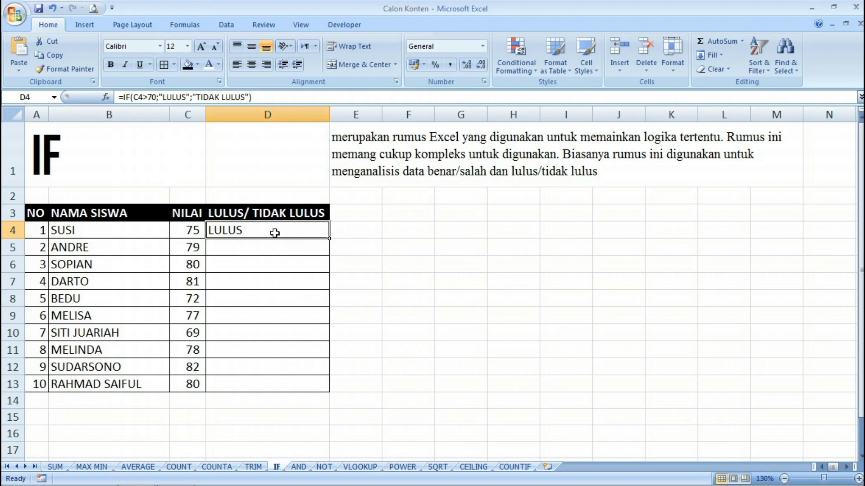
- Review the IF formula in D4 and fill it down through D13 for all the students
{"action": "double_click", "coordinate": [274, 231]}
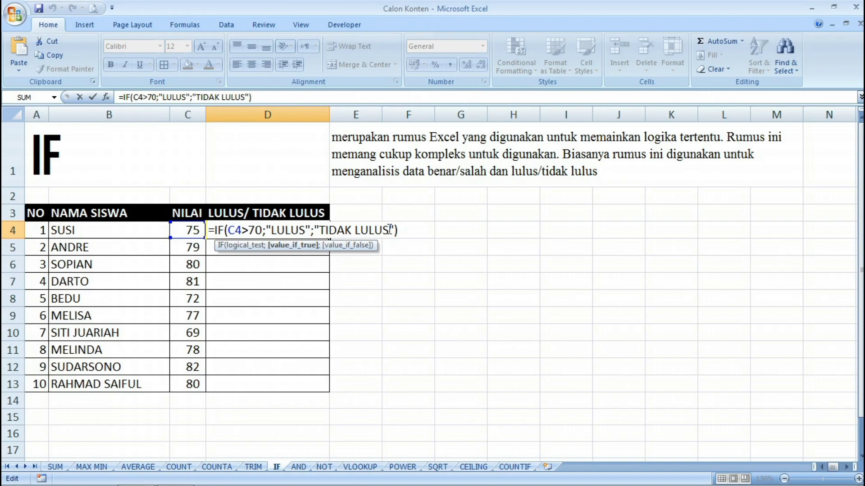
{"action": "key", "text": "Return"}
{"action": "left_click", "coordinate": [324, 231]}
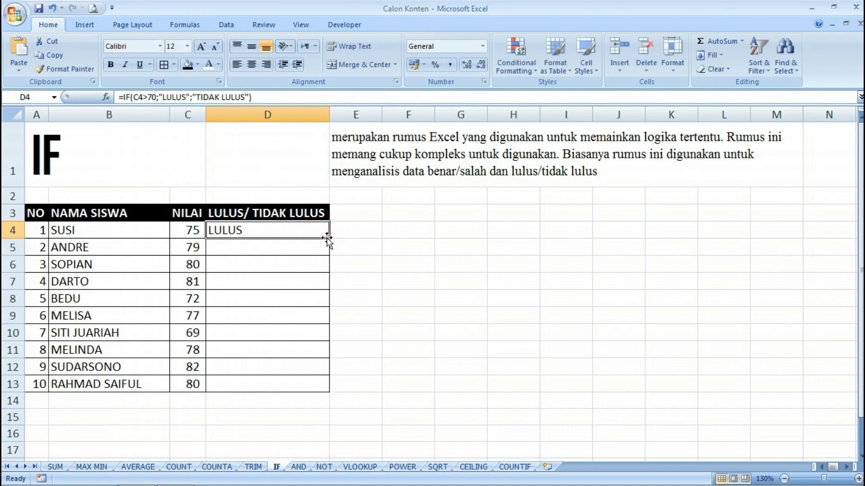
{"action": "left_click_drag", "start_coordinate": [331, 240], "coordinate": [326, 393]}
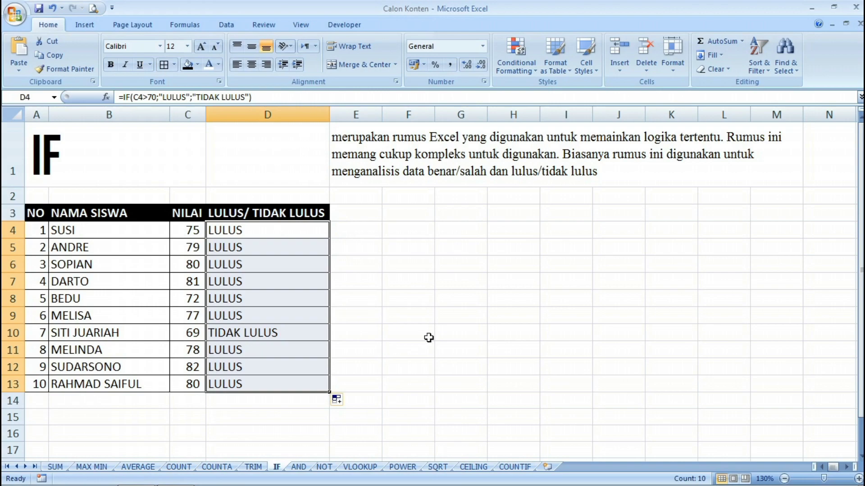
{"action": "left_click", "coordinate": [473, 310]}
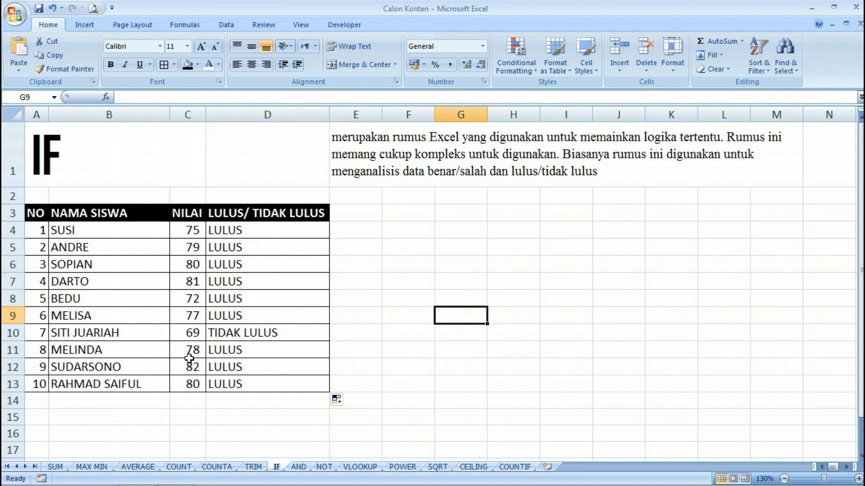
- Change the passing threshold in the D4 IF formula to 75, so the condition reads C4>75
{"action": "left_click", "coordinate": [273, 230]}
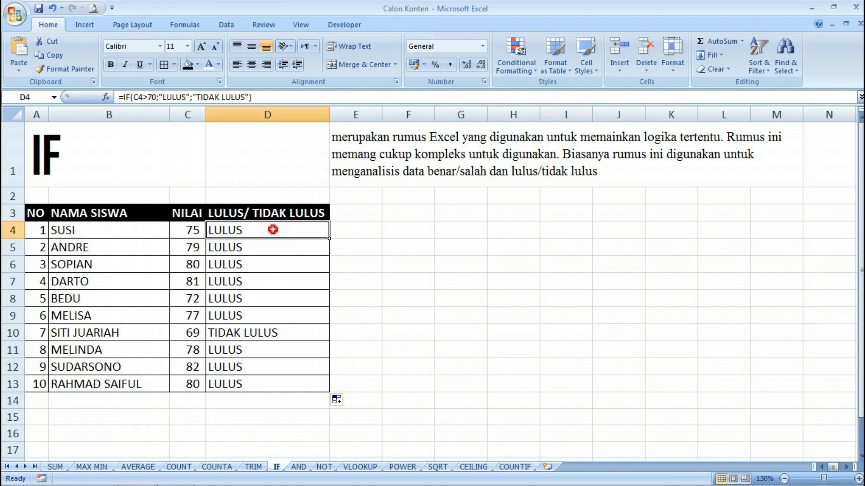
{"action": "left_click", "coordinate": [273, 230]}
{"action": "double_click", "coordinate": [272, 229]}
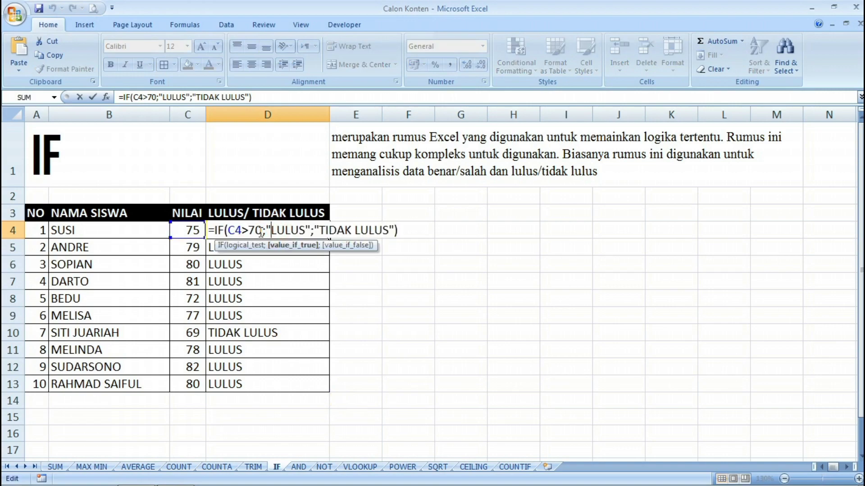
{"action": "left_click", "coordinate": [261, 231]}
{"action": "key", "text": "BackSpace"}
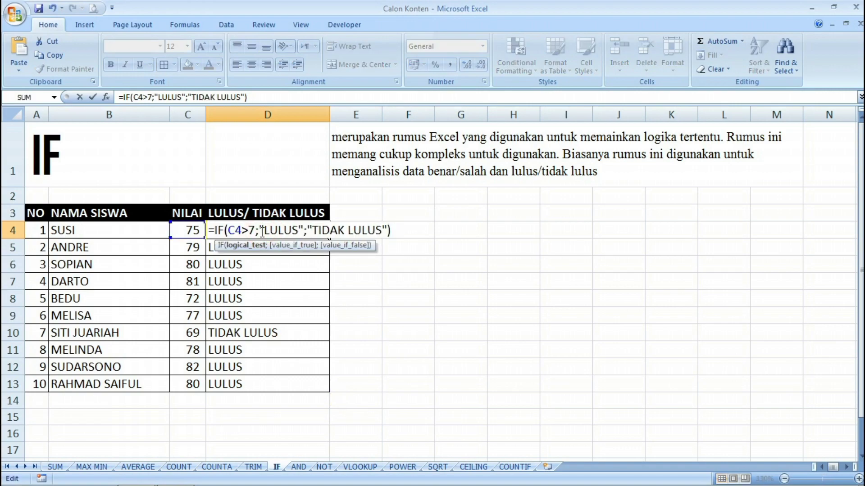
{"action": "type", "text": "5"}
{"action": "key", "text": "Return"}
- Copy the revised IF formula from D4 down to D13, replacing the previous formulas in the column
{"action": "left_click", "coordinate": [261, 231]}
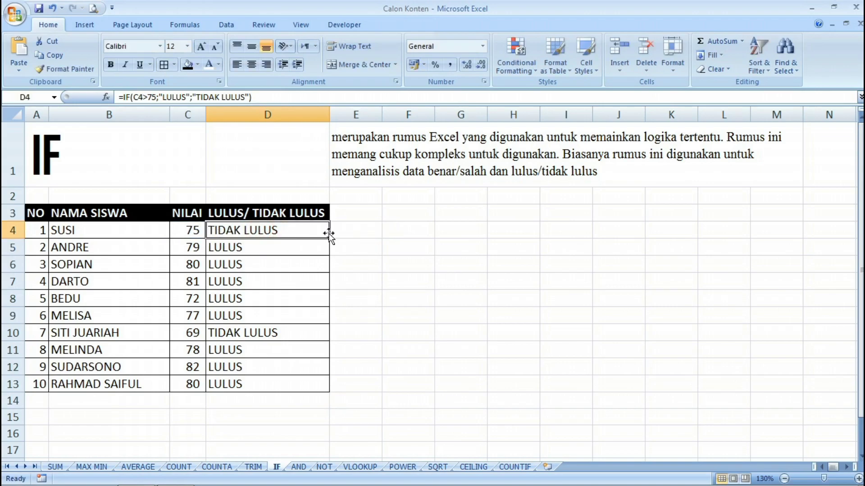
{"action": "left_click_drag", "start_coordinate": [330, 237], "coordinate": [330, 387]}
{"action": "left_click", "coordinate": [450, 292]}
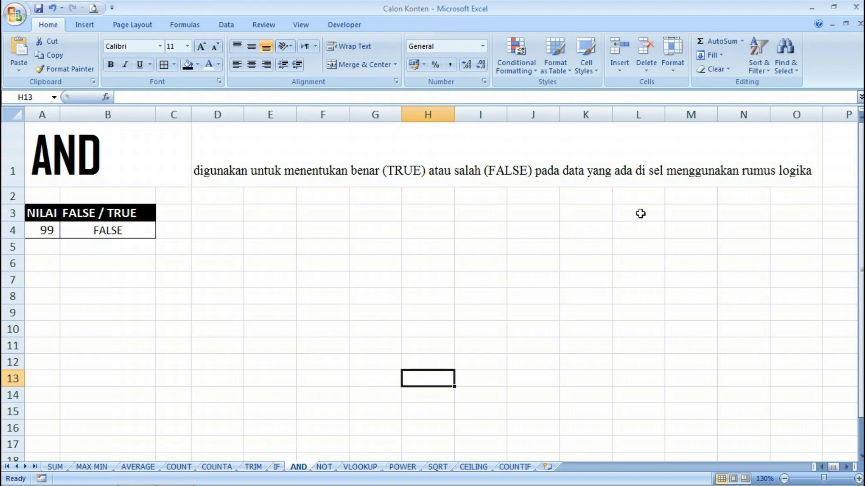
- On the AND sheet, examine the conditions of the AND formula in cell B4
{"action": "left_click", "coordinate": [132, 229]}
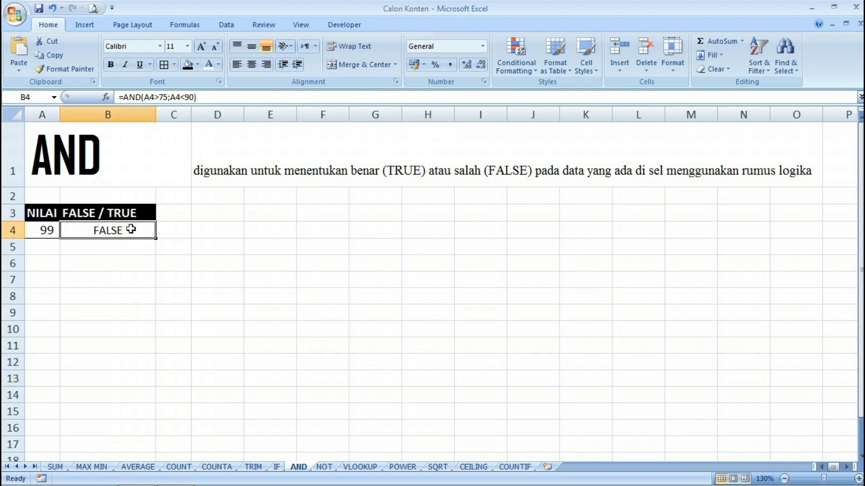
{"action": "left_click", "coordinate": [130, 229]}
{"action": "double_click", "coordinate": [130, 229]}
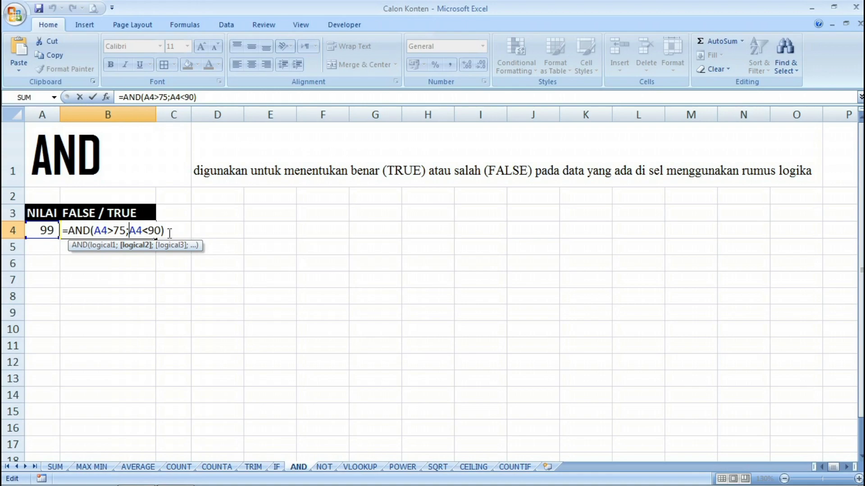
{"action": "key", "text": "Return"}
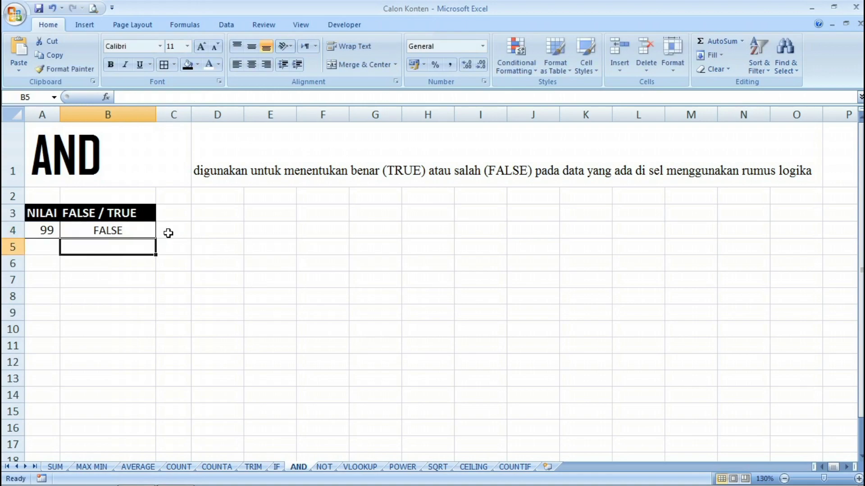
- Review the AND formula in B4 and test its upper limit by setting the value in A4 to 90
{"action": "left_click", "coordinate": [115, 232]}
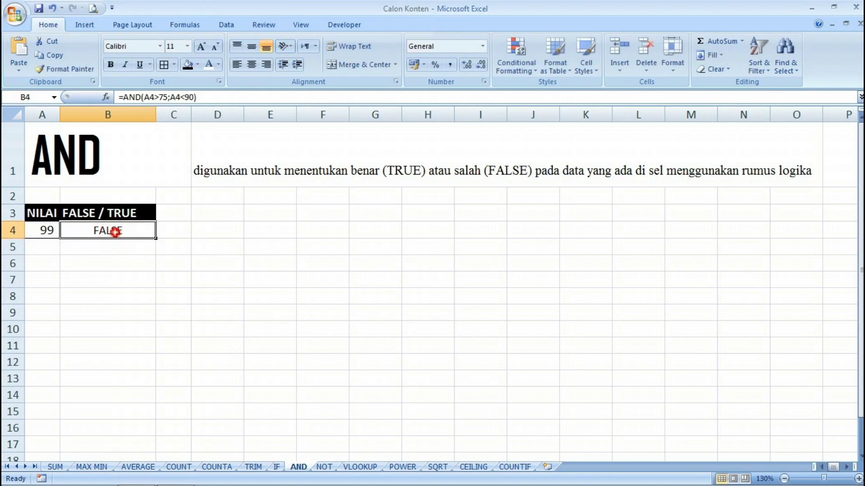
{"action": "double_click", "coordinate": [116, 231]}
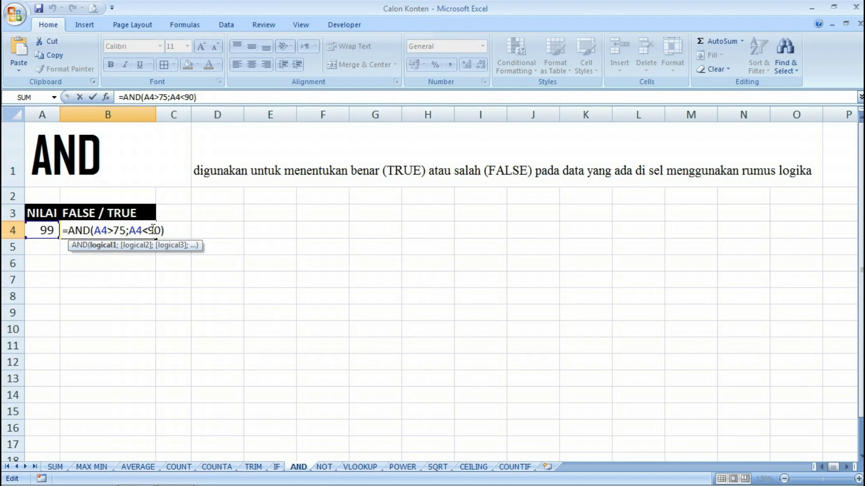
{"action": "key", "text": "Return"}
{"action": "left_click", "coordinate": [39, 232]}
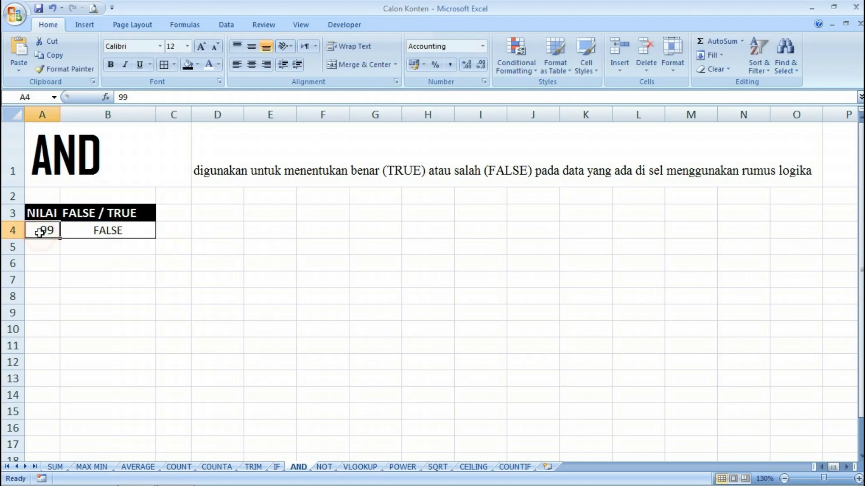
{"action": "type", "text": "90"}
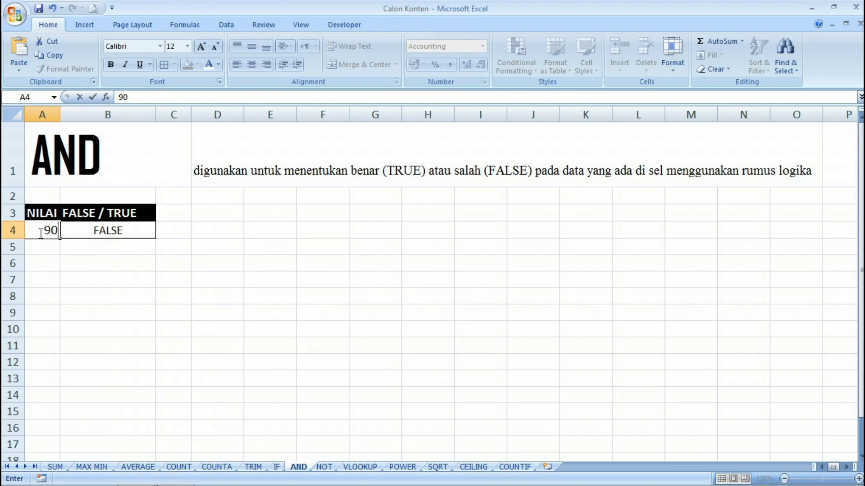
{"action": "key", "text": "Return"}
- Set the value in A4 to 89 and check the AND result in B4
{"action": "left_click", "coordinate": [39, 232]}
{"action": "type", "text": "89"}
{"action": "key", "text": "Return"}
{"action": "left_click", "coordinate": [119, 231]}
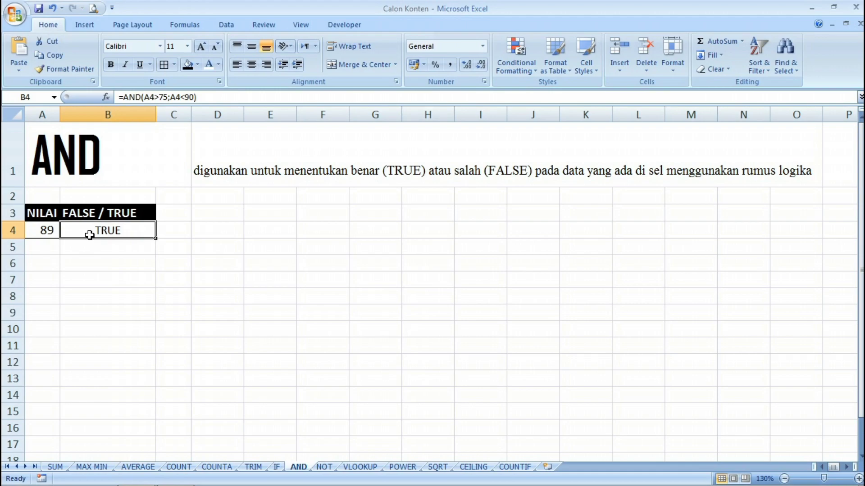
- Change A4 to 90 again and compare it with the AND result in B4
{"action": "left_click", "coordinate": [48, 231]}
{"action": "type", "text": "90"}
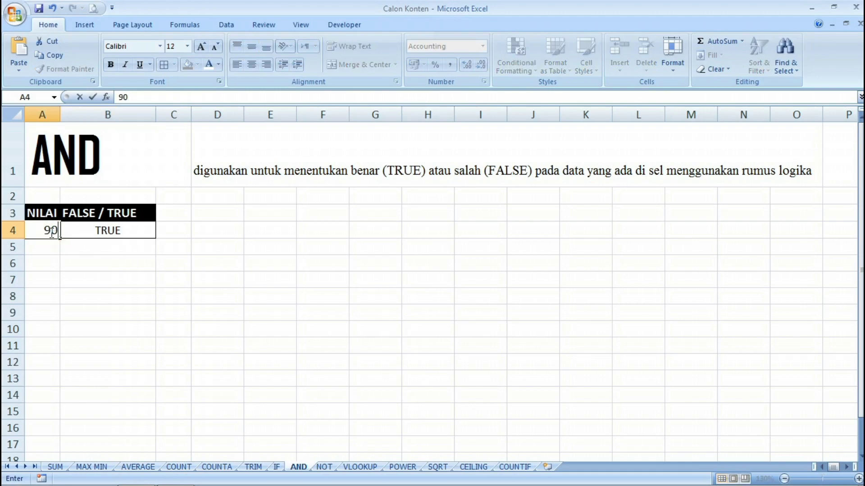
{"action": "key", "text": "Return"}
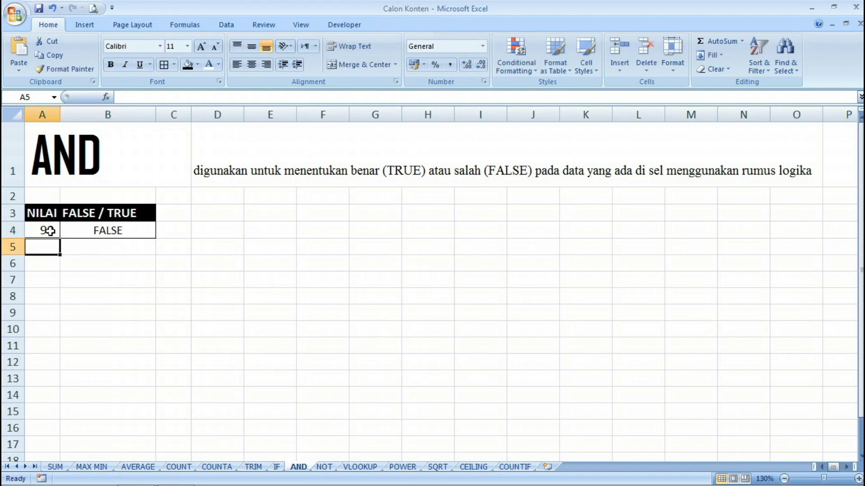
{"action": "left_click", "coordinate": [47, 231]}
{"action": "left_click", "coordinate": [78, 228]}
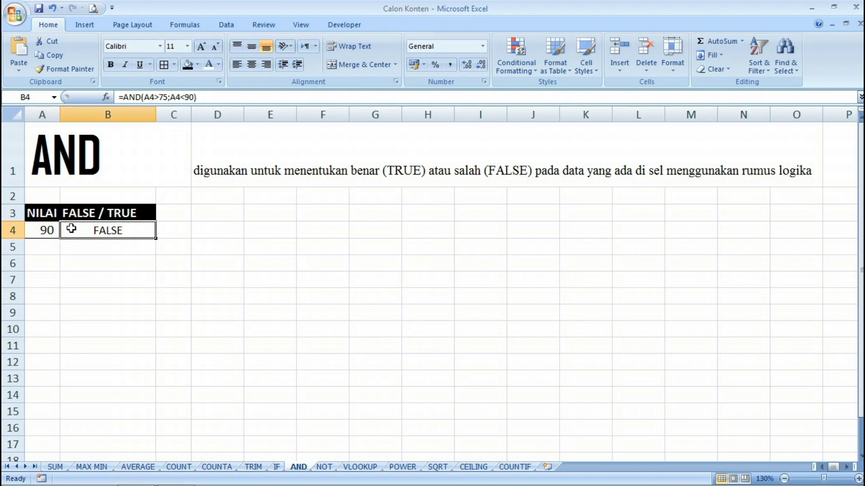
- Test the lower limit of the AND formula by entering 75 and finally 76 in A4
{"action": "left_click", "coordinate": [47, 231]}
{"action": "type", "text": "75"}
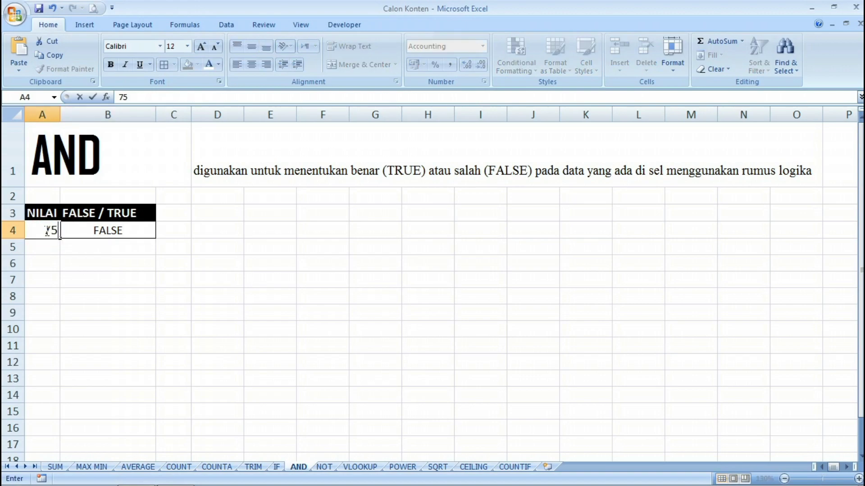
{"action": "key", "text": "Return"}
{"action": "left_click", "coordinate": [47, 230]}
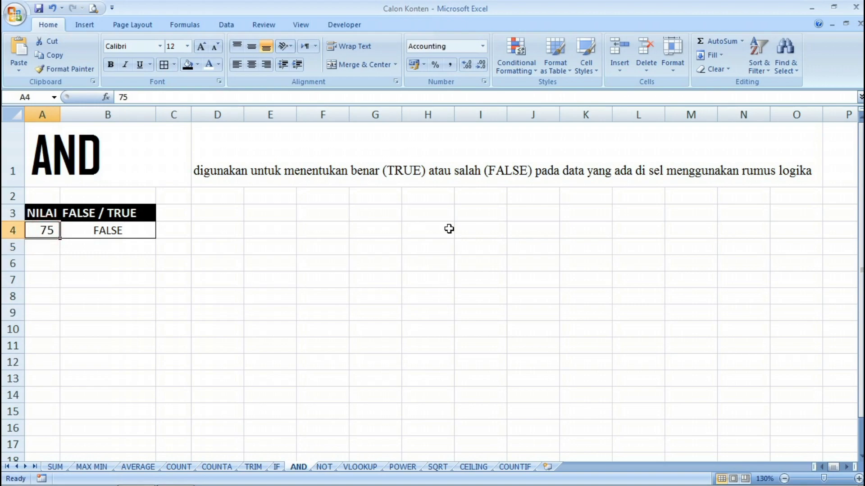
{"action": "type", "text": "76"}
{"action": "key", "text": "Return"}
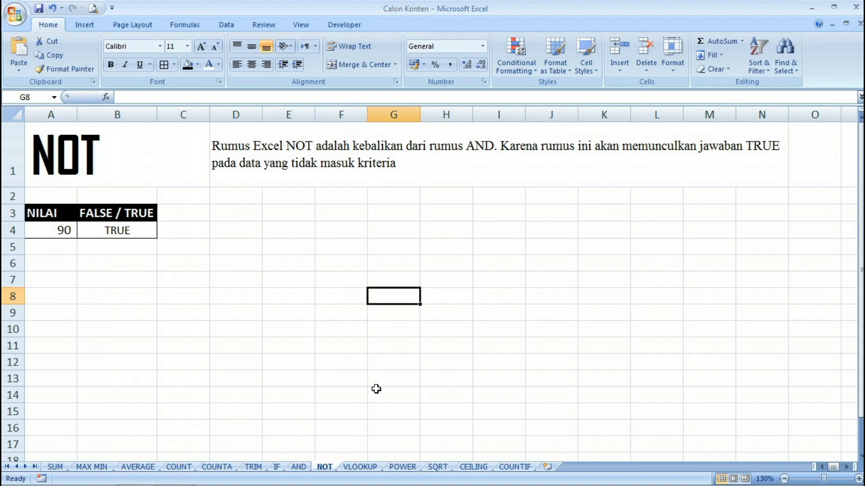
- Return to the AND sheet and review the two conditions of the formula in B4
{"action": "left_click", "coordinate": [298, 466]}
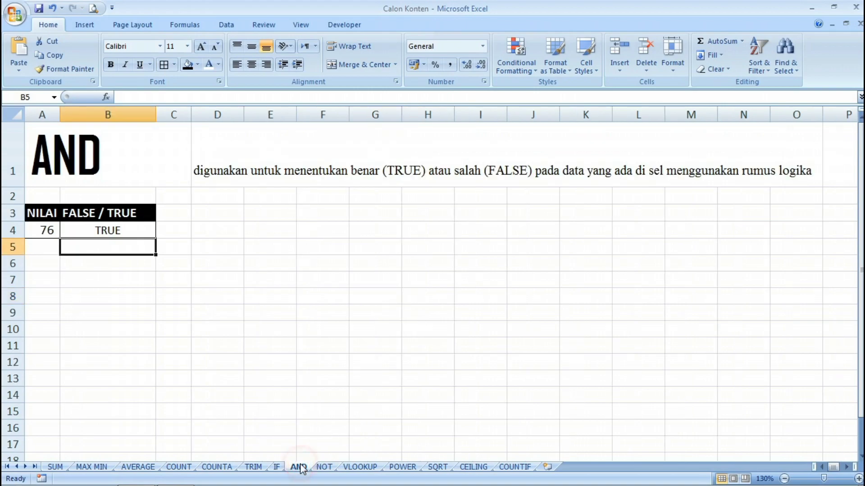
{"action": "double_click", "coordinate": [74, 229]}
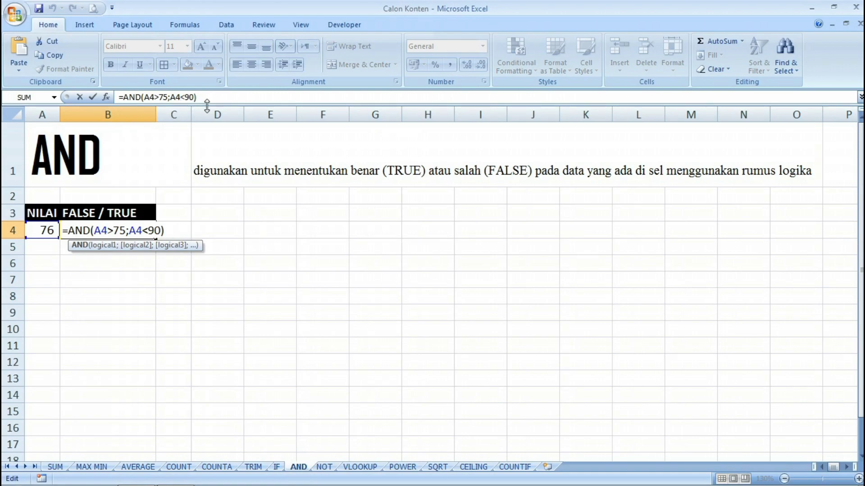
{"action": "key", "text": "Return"}
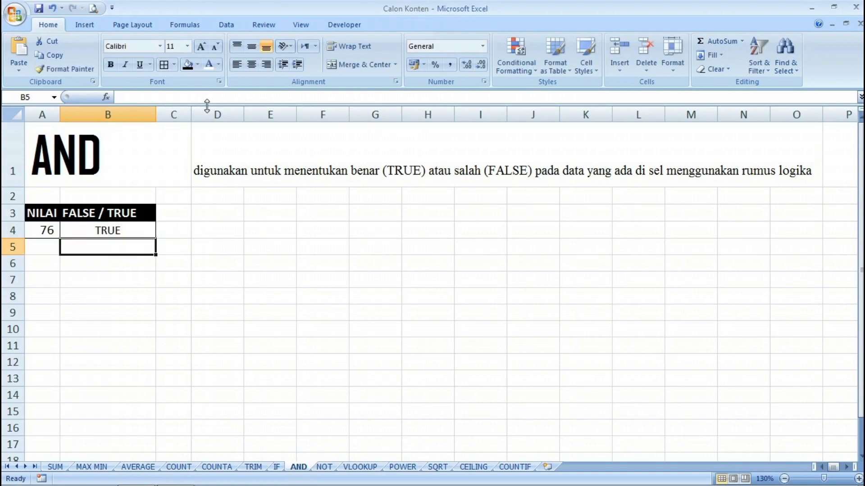
- On the NOT sheet, examine the NOT formula in B4 and the value in A4 that it tests
{"action": "left_click", "coordinate": [324, 467]}
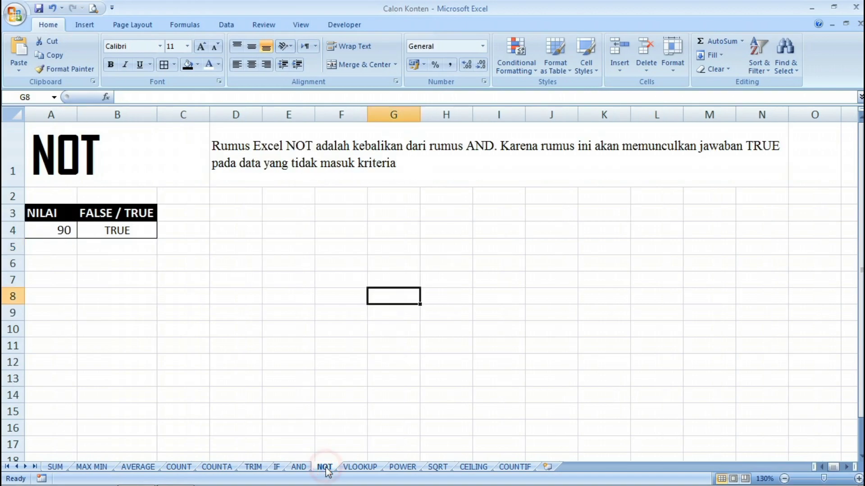
{"action": "left_click", "coordinate": [140, 235]}
{"action": "double_click", "coordinate": [142, 231]}
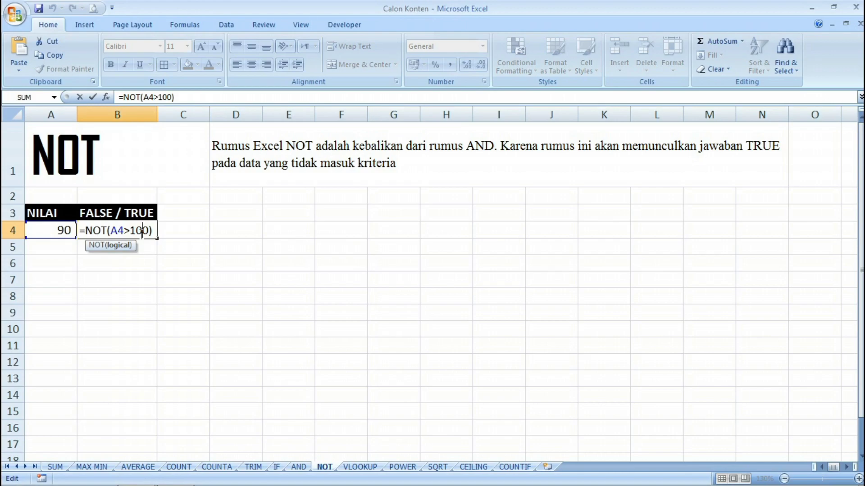
{"action": "key", "text": "Return"}
{"action": "left_click", "coordinate": [141, 233]}
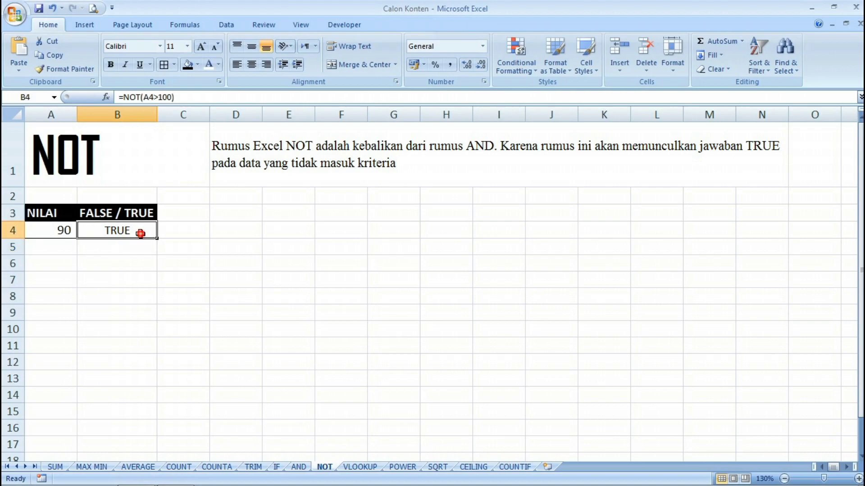
{"action": "left_click", "coordinate": [63, 230]}
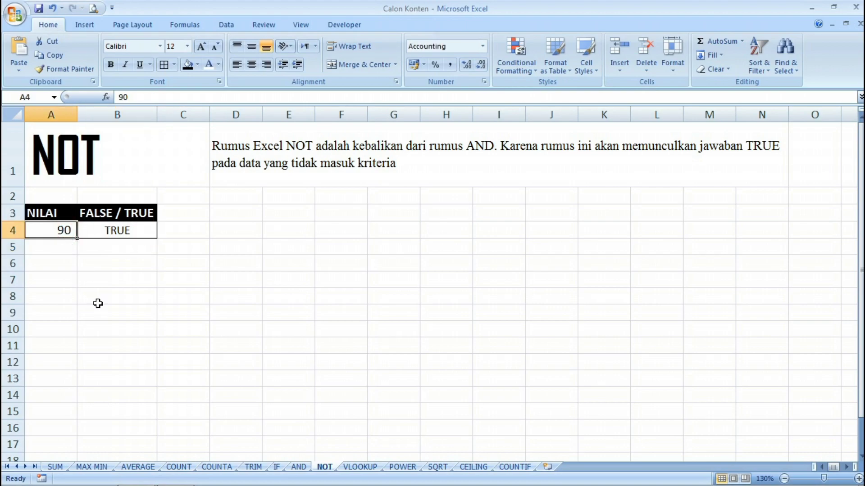
{"action": "double_click", "coordinate": [121, 233]}
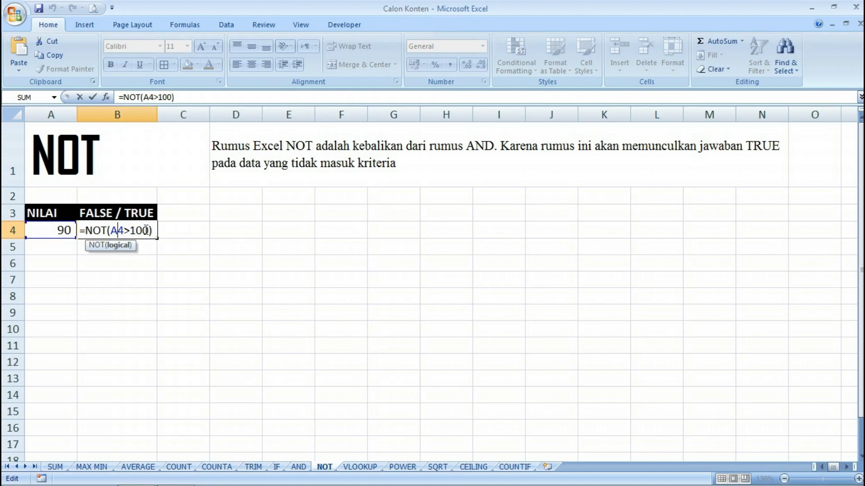
{"action": "key", "text": "Return"}
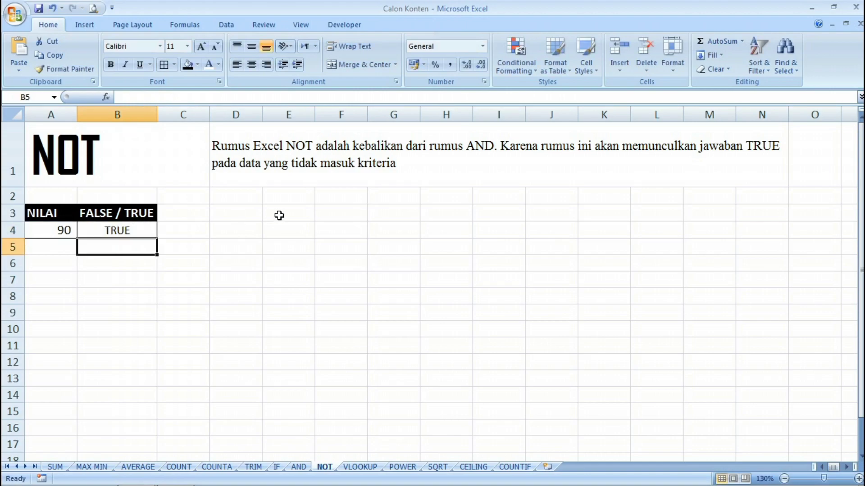
- Test the NOT formula by entering 100 and finally 101 in A4
{"action": "left_click", "coordinate": [65, 231]}
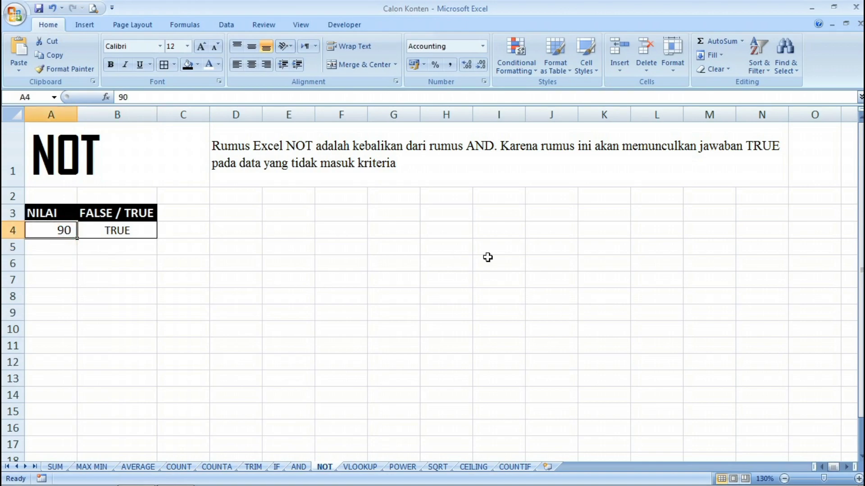
{"action": "type", "text": "100"}
{"action": "key", "text": "Return"}
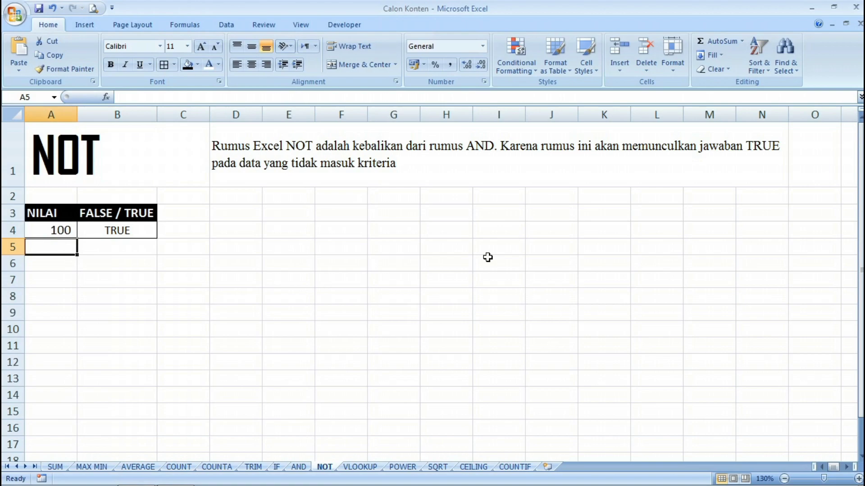
{"action": "left_click", "coordinate": [54, 231]}
{"action": "type", "text": "101"}
{"action": "key", "text": "Return"}
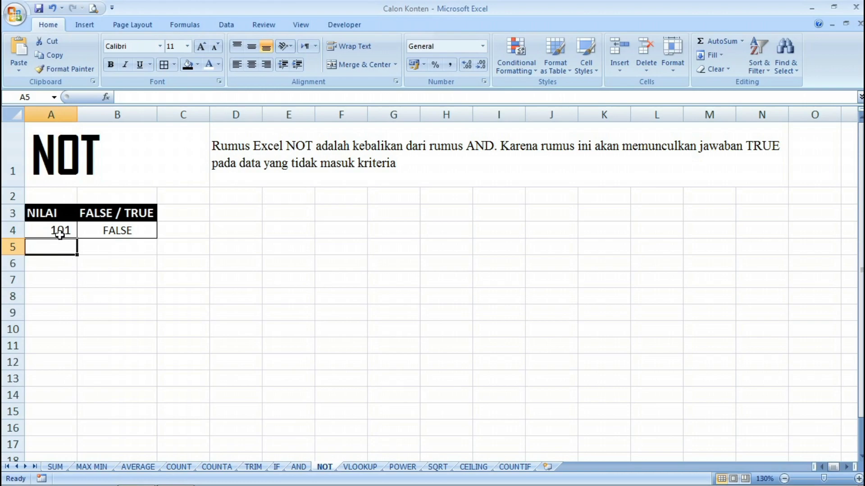
- Compare the value in A4 with the condition of the NOT formula in B4
{"action": "left_click", "coordinate": [59, 231]}
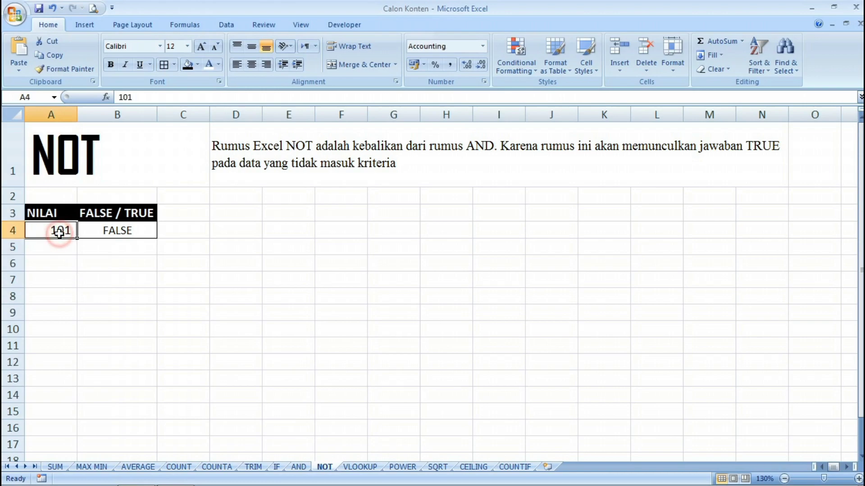
{"action": "left_click", "coordinate": [126, 230]}
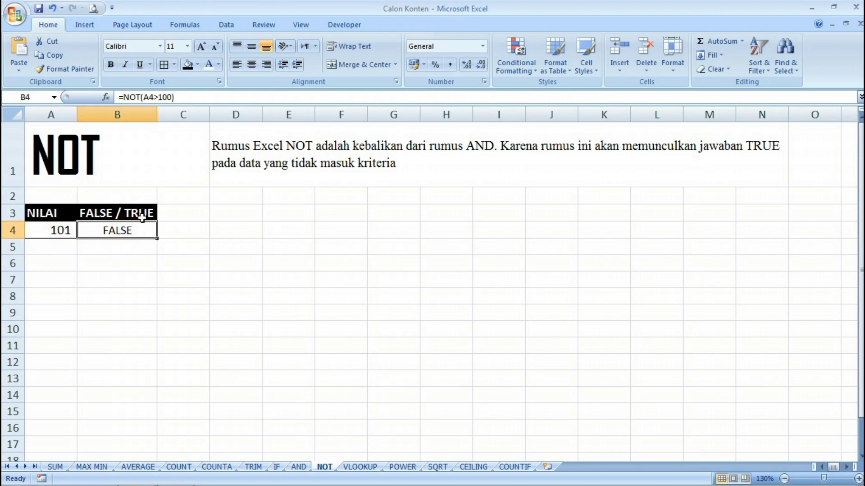
{"action": "double_click", "coordinate": [143, 229]}
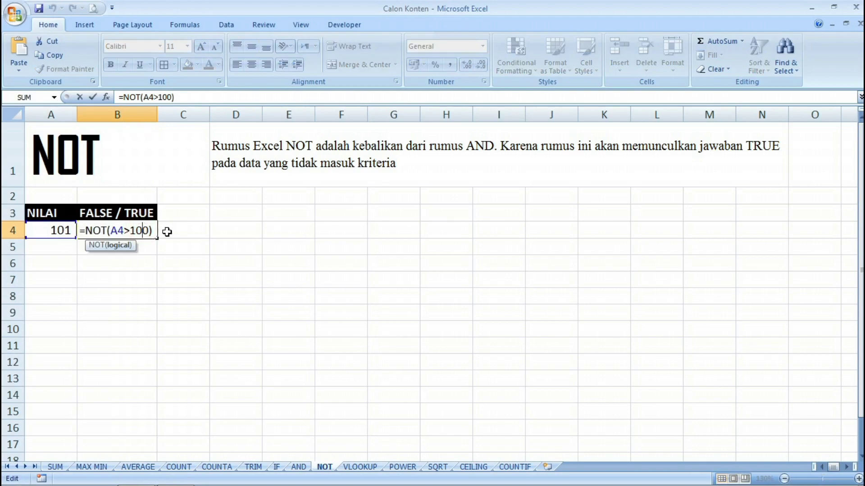
{"action": "key", "text": "Return"}
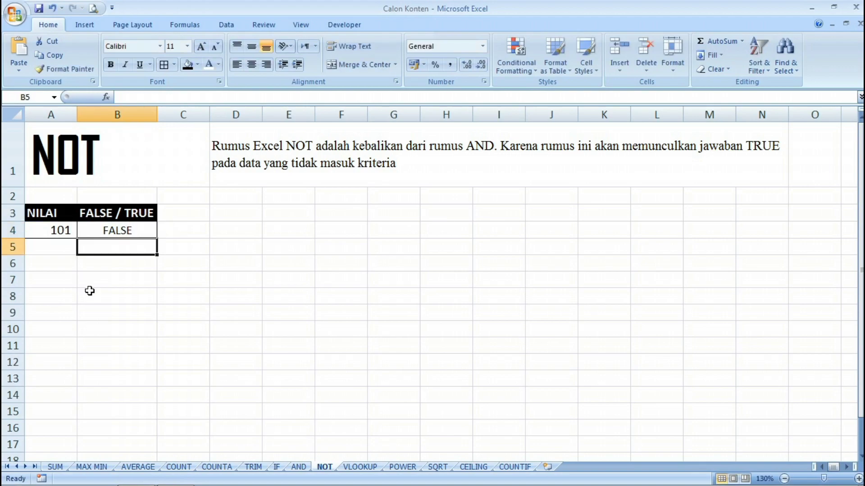
- Set the value in A4 of the NOT sheet to 99 to test a number below the limit
{"action": "left_click", "coordinate": [63, 232]}
{"action": "type", "text": "99"}
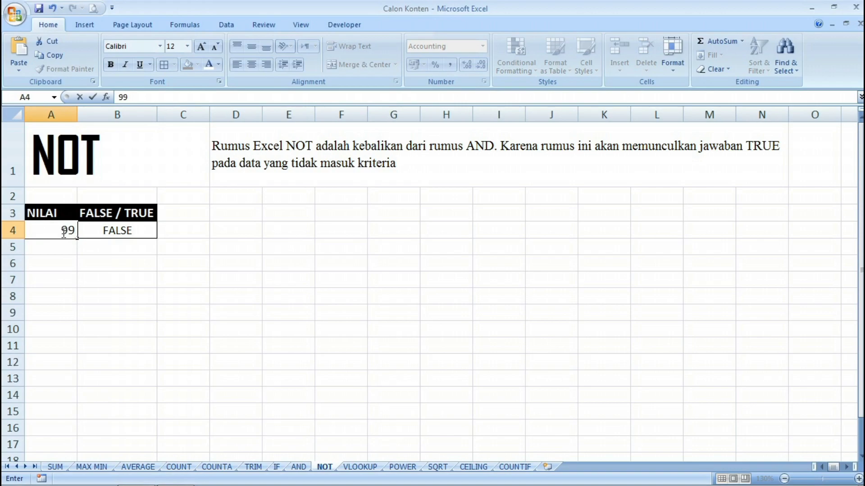
{"action": "key", "text": "Return"}
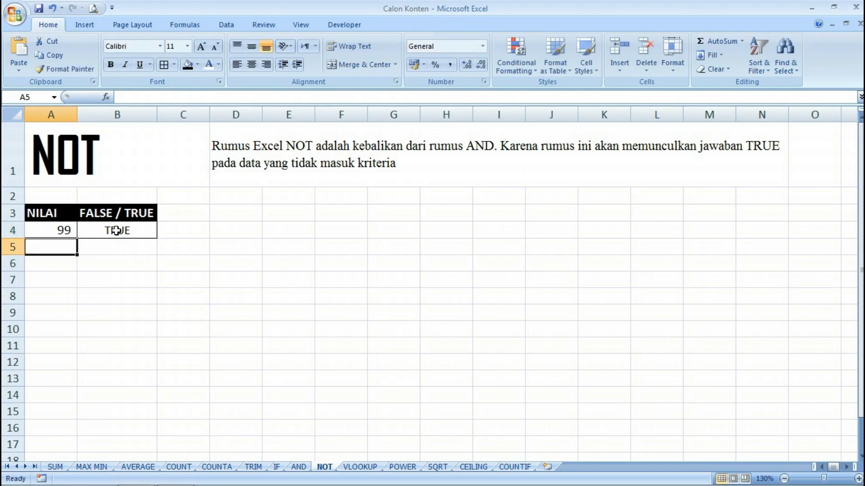
- Compare briefly with the AND sheet, set A4 on the NOT sheet to 101 and check the result in B4
{"action": "left_click", "coordinate": [300, 469]}
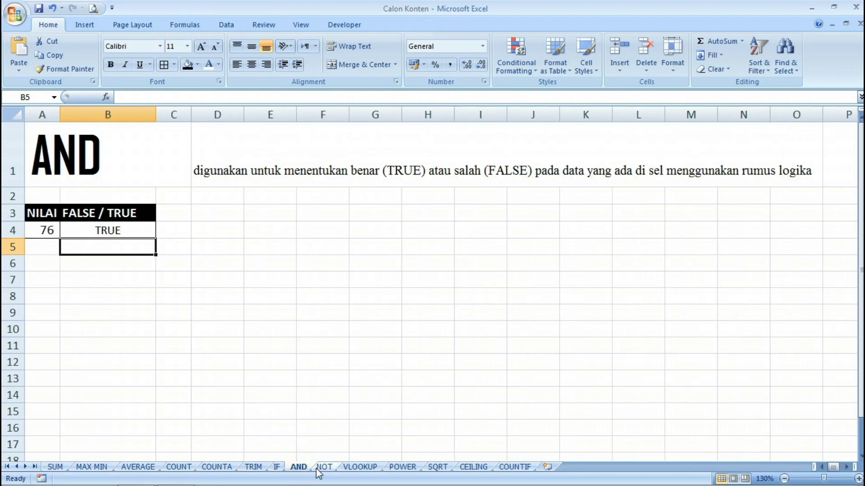
{"action": "left_click", "coordinate": [318, 469]}
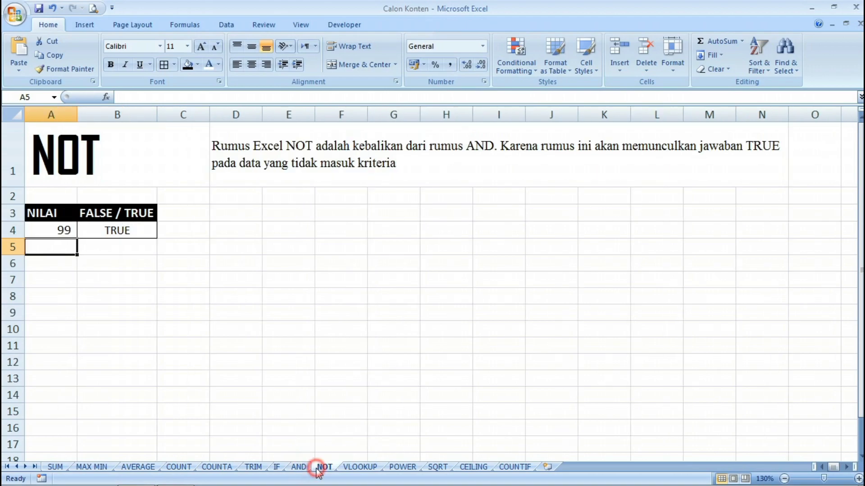
{"action": "left_click", "coordinate": [104, 241]}
{"action": "left_click", "coordinate": [68, 229]}
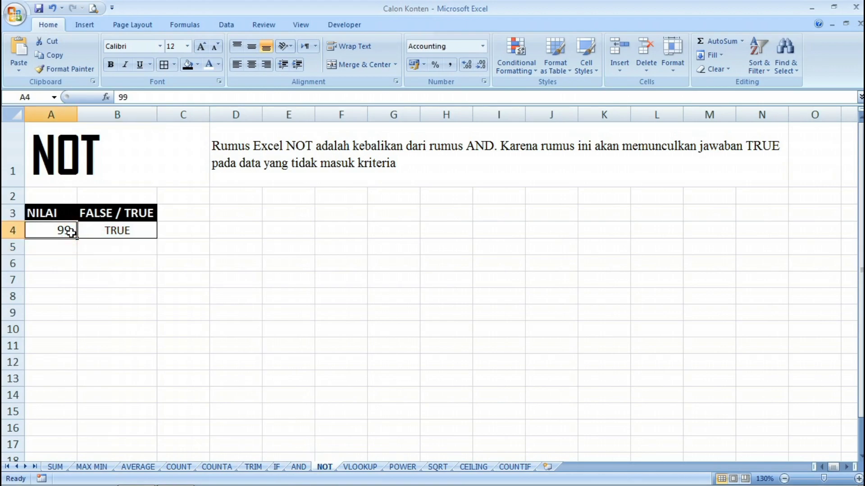
{"action": "type", "text": "101"}
{"action": "key", "text": "Return"}
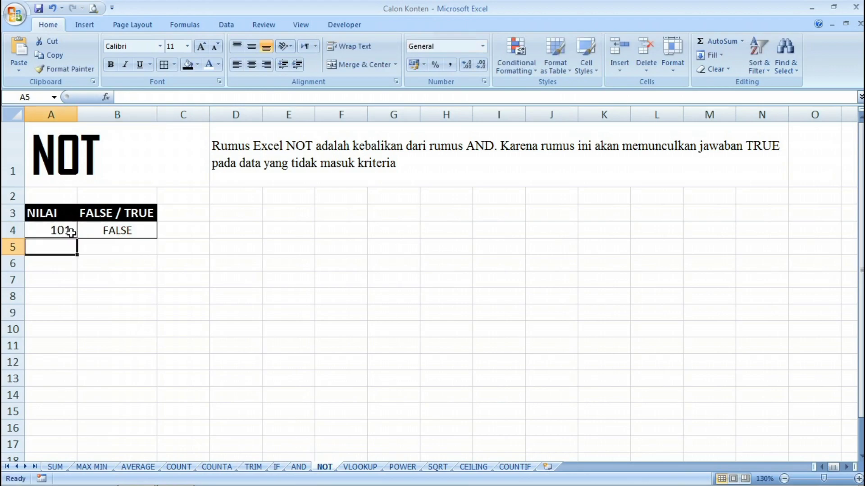
{"action": "left_click", "coordinate": [70, 230]}
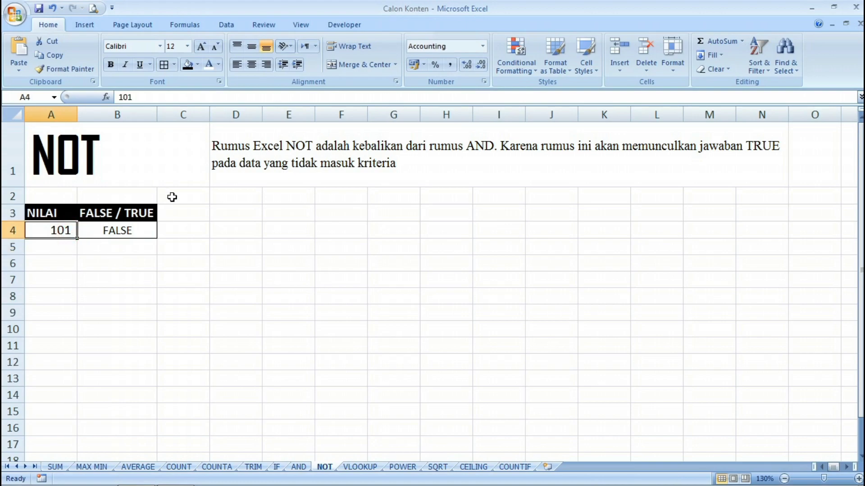
{"action": "left_click", "coordinate": [115, 233]}
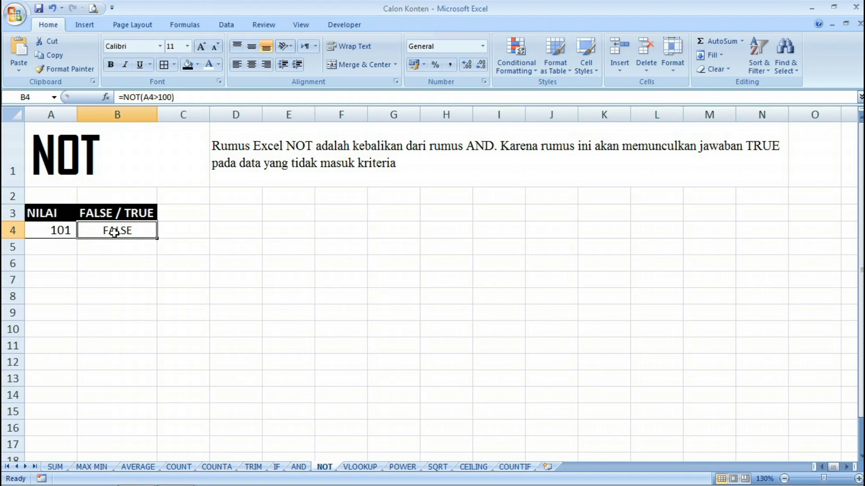
- Review the condition of the NOT formula in B4
{"action": "double_click", "coordinate": [115, 232]}
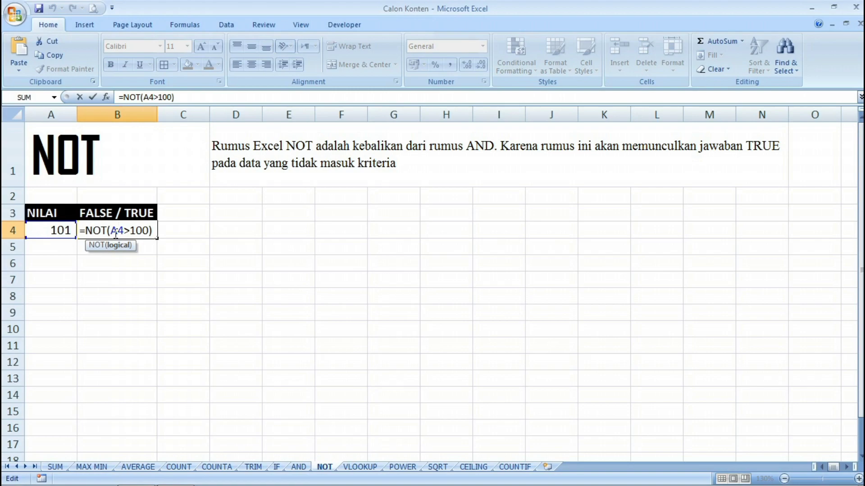
{"action": "key", "text": "Return"}
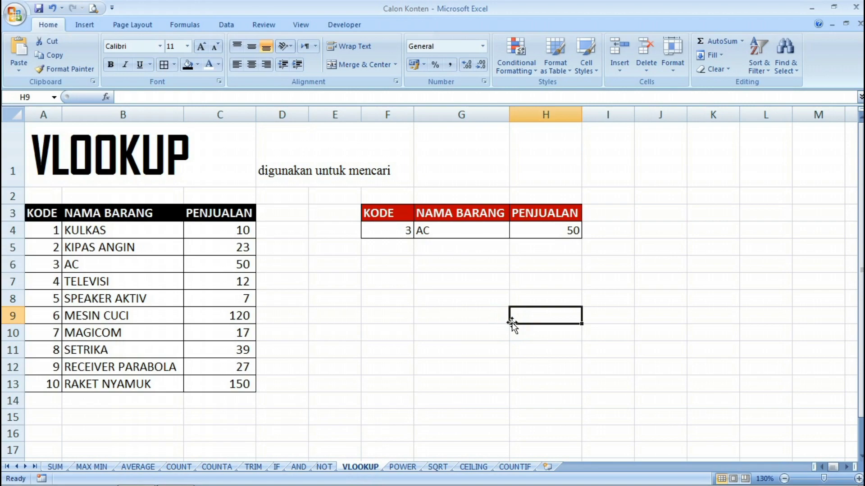
- On the VLOOKUP sheet, complete the description in D1 to read "digunakan untuk mencari DATA"
{"action": "double_click", "coordinate": [288, 170]}
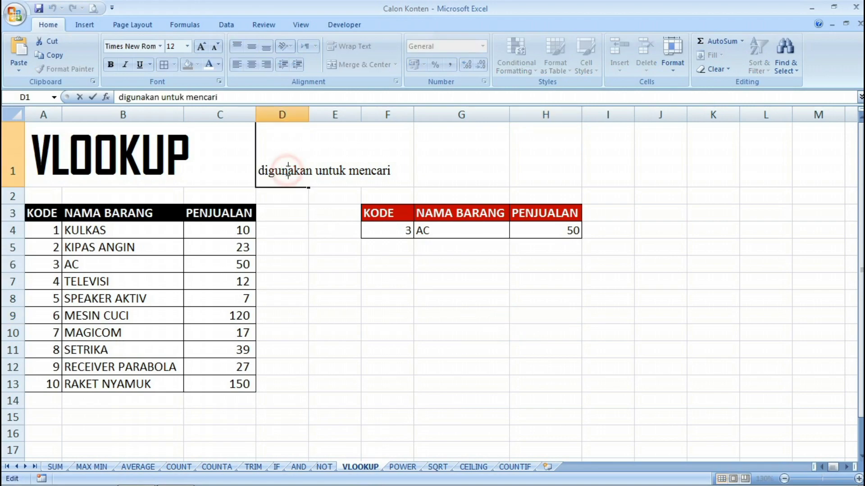
{"action": "left_click", "coordinate": [232, 97]}
{"action": "type", "text": "DATA"}
{"action": "key", "text": "Return"}
{"action": "left_click", "coordinate": [594, 306]}
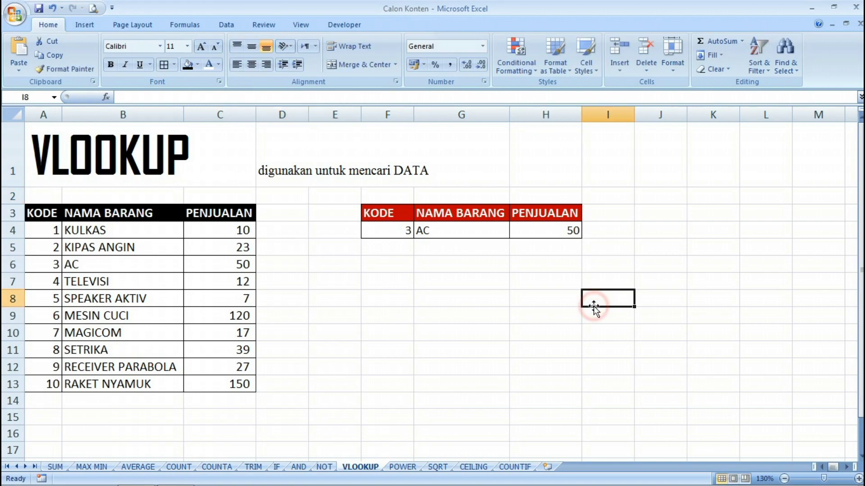
- Clear the contents of G4:H7 to empty the NAMA BARANG and PENJUALAN results in the red lookup table
{"action": "left_click", "coordinate": [394, 235]}
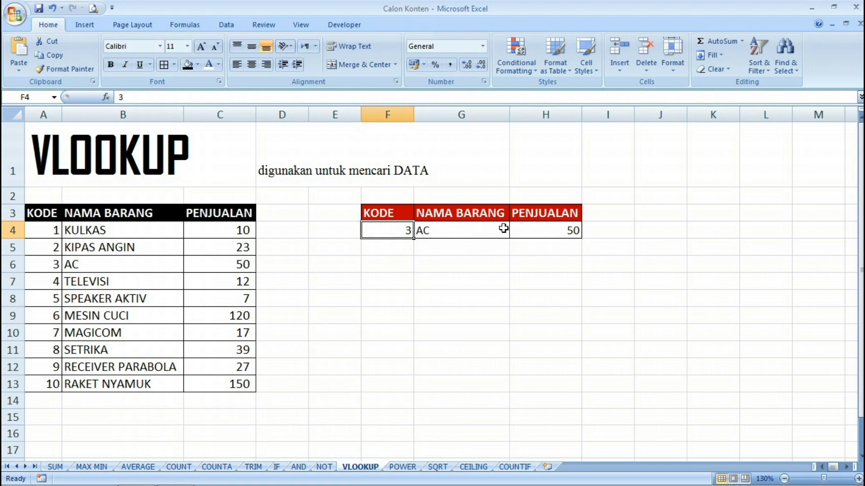
{"action": "left_click_drag", "start_coordinate": [580, 281], "coordinate": [481, 228]}
{"action": "key", "text": "Delete"}
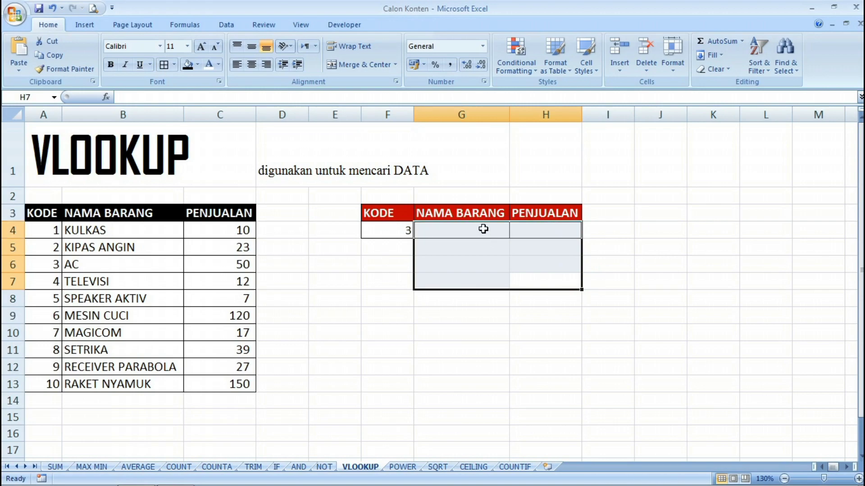
{"action": "left_click", "coordinate": [477, 366]}
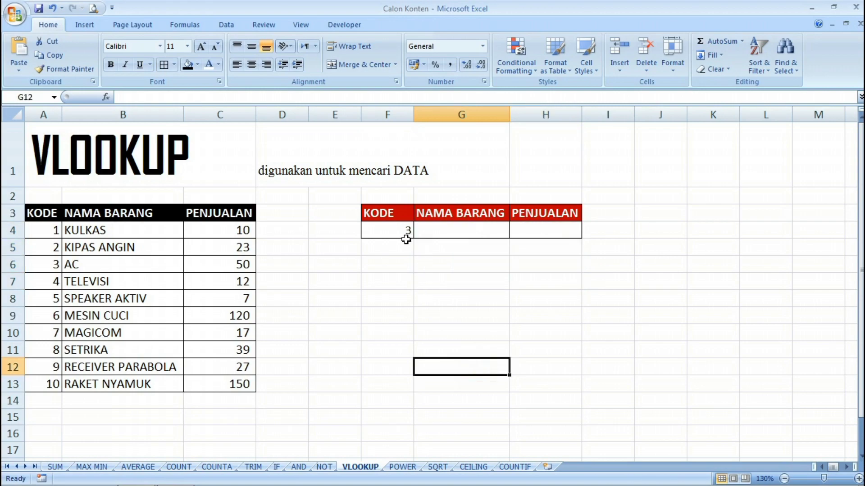
- Set the KODE value in F4 of the lookup table to 6
{"action": "left_click", "coordinate": [394, 232]}
{"action": "type", "text": "6"}
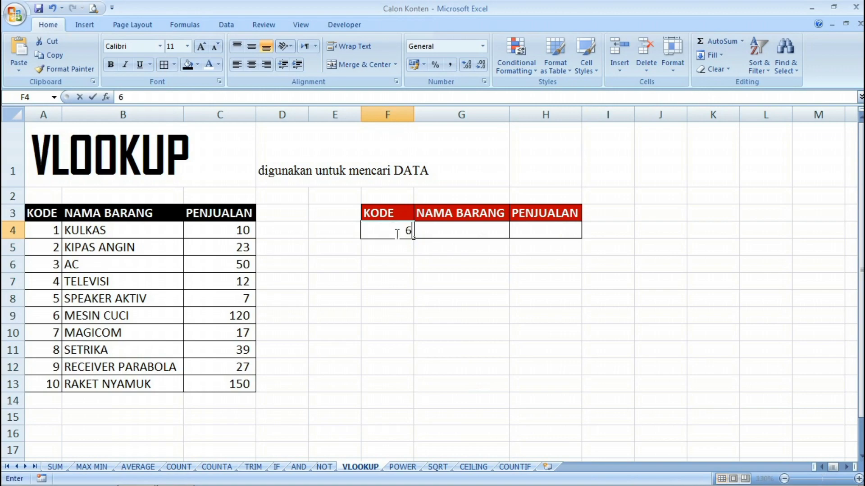
{"action": "key", "text": "Return"}
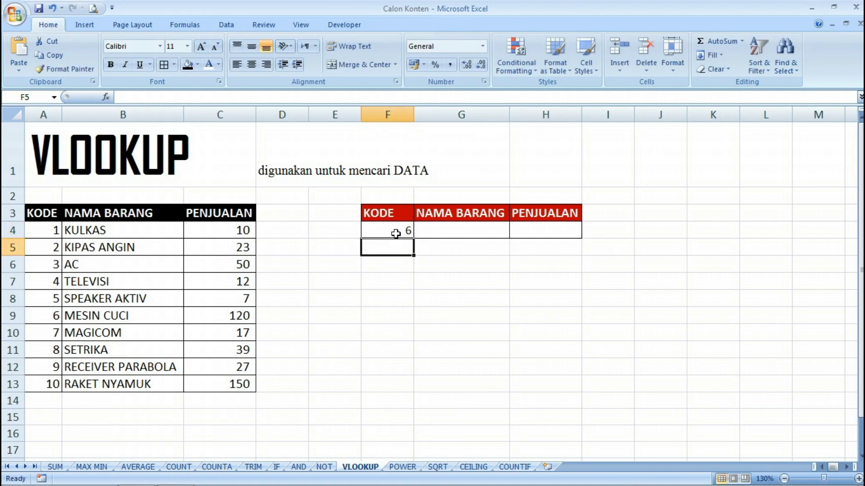
- Enter the formula =VLOOKUP(F4;A4:C13;2) in G4 to look up the NAMA BARANG for the code
{"action": "left_click", "coordinate": [455, 228]}
{"action": "type", "text": "="}
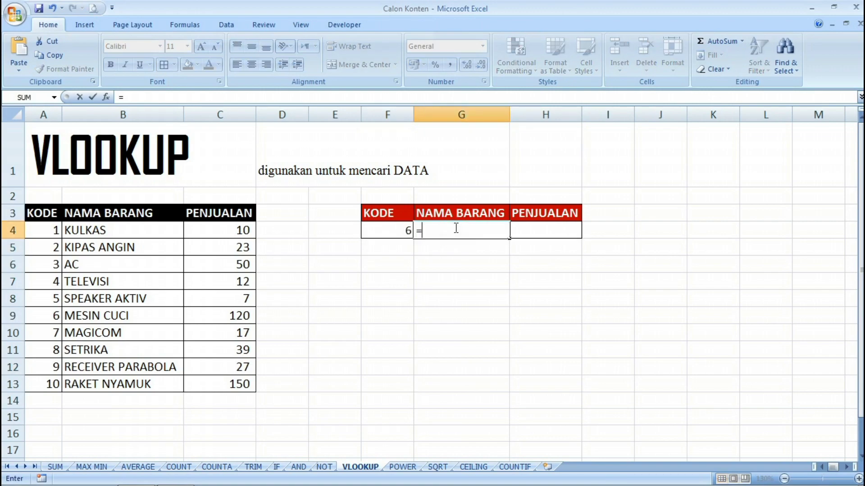
{"action": "type", "text": "VLOO"}
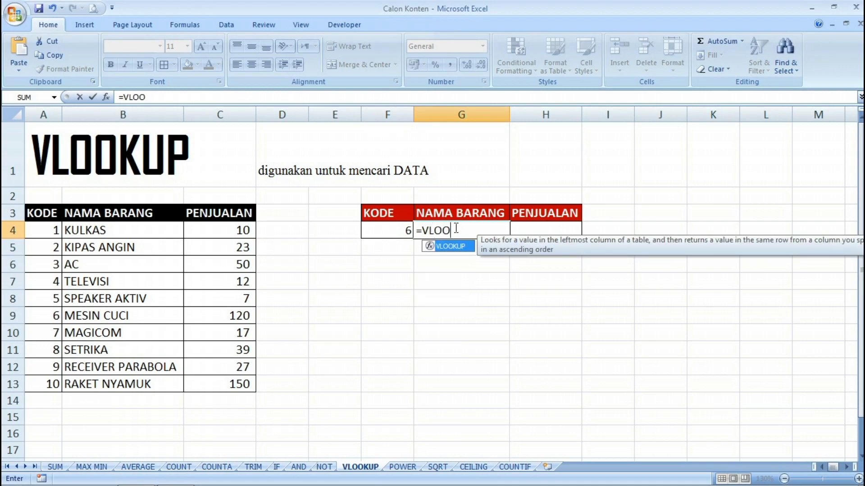
{"action": "type", "text": "KUP("}
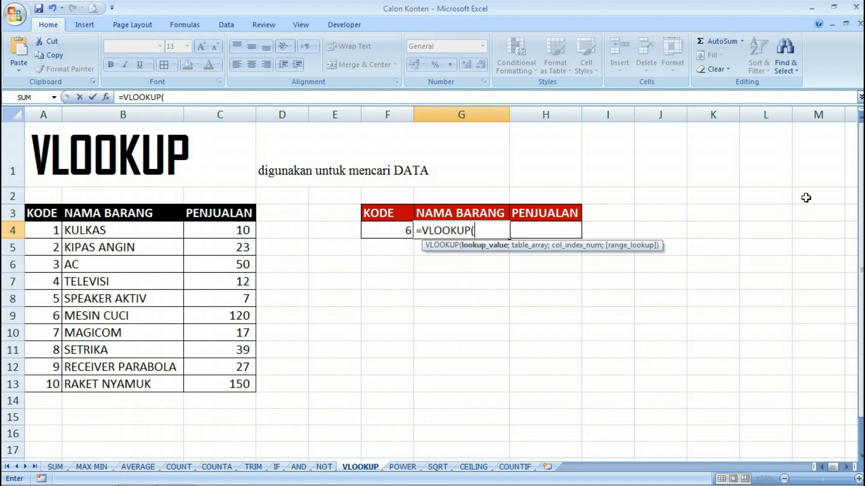
{"action": "left_click", "coordinate": [390, 232]}
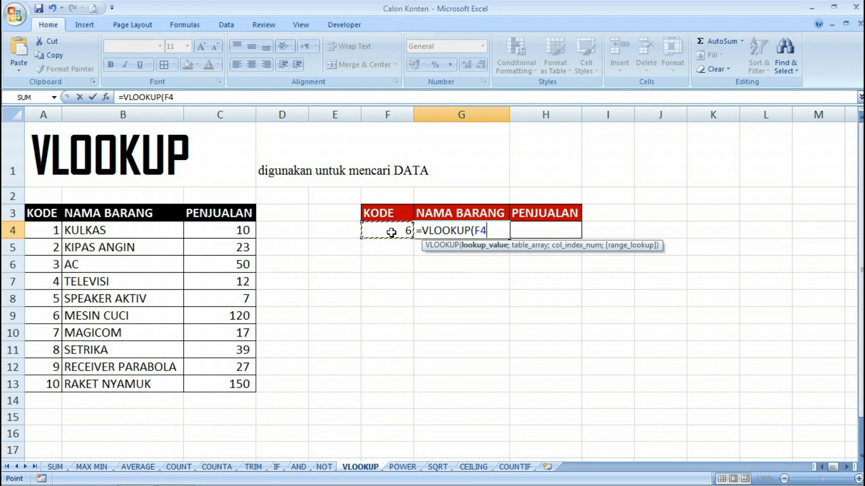
{"action": "type", "text": ";"}
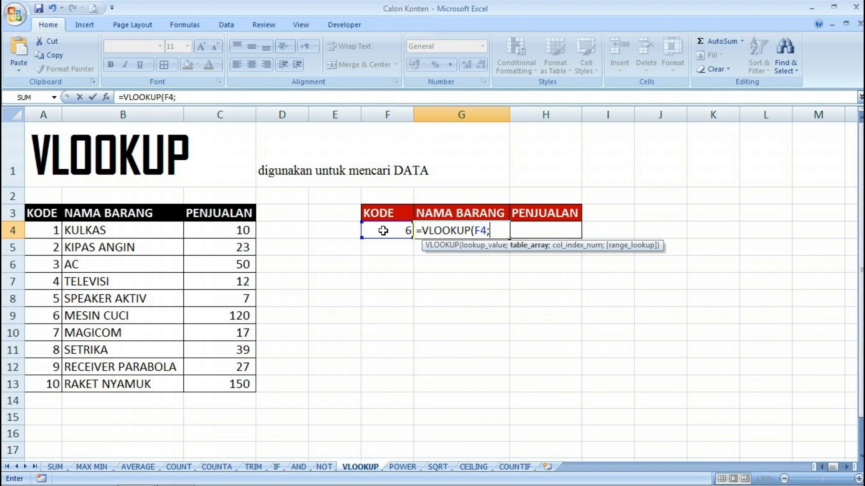
{"action": "left_click", "coordinate": [50, 234]}
{"action": "left_click_drag", "start_coordinate": [49, 232], "coordinate": [241, 383]}
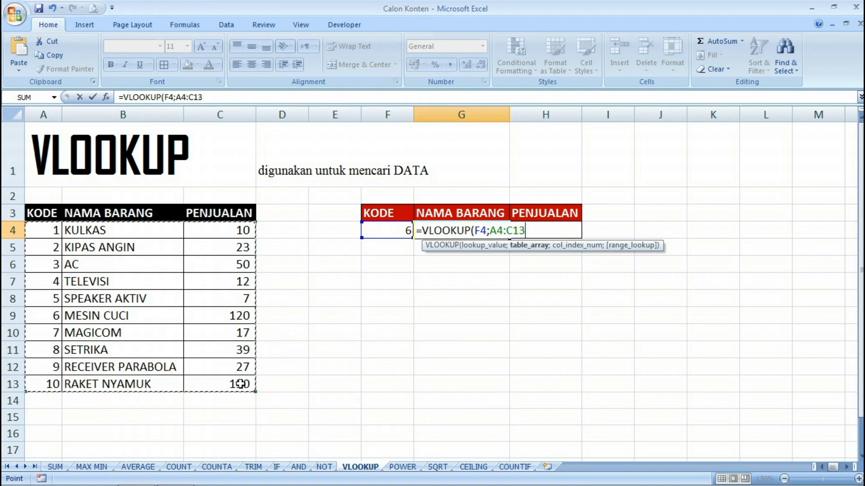
{"action": "type", "text": ";"}
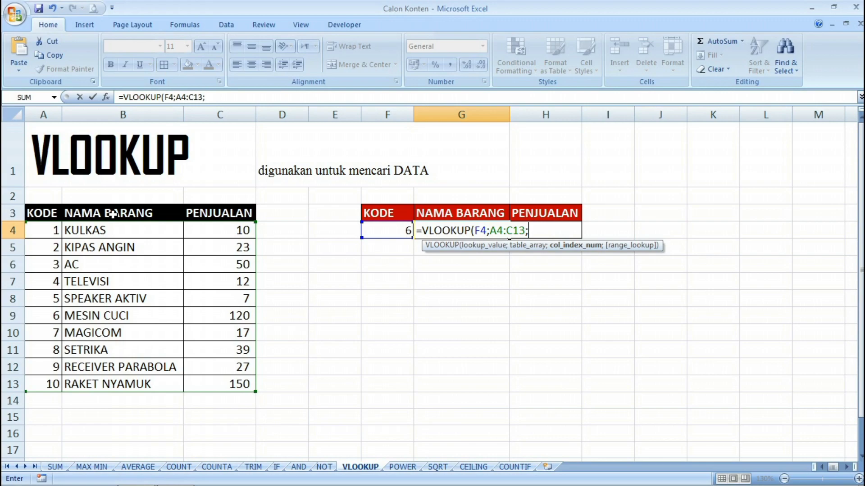
{"action": "type", "text": "2)"}
{"action": "key", "text": "Return"}
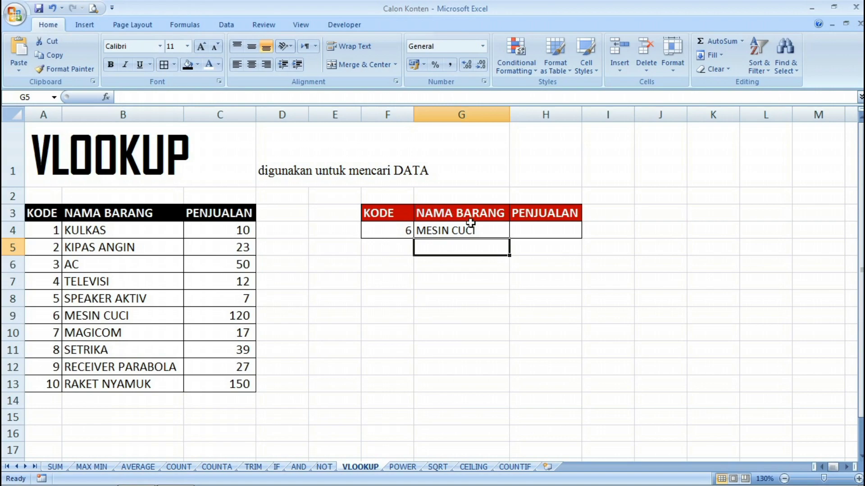
- Enter the formula =VLOOKUP(F4;A4:C13;3) in H4 to look up the PENJUALAN figure for the code
{"action": "left_click", "coordinate": [545, 235]}
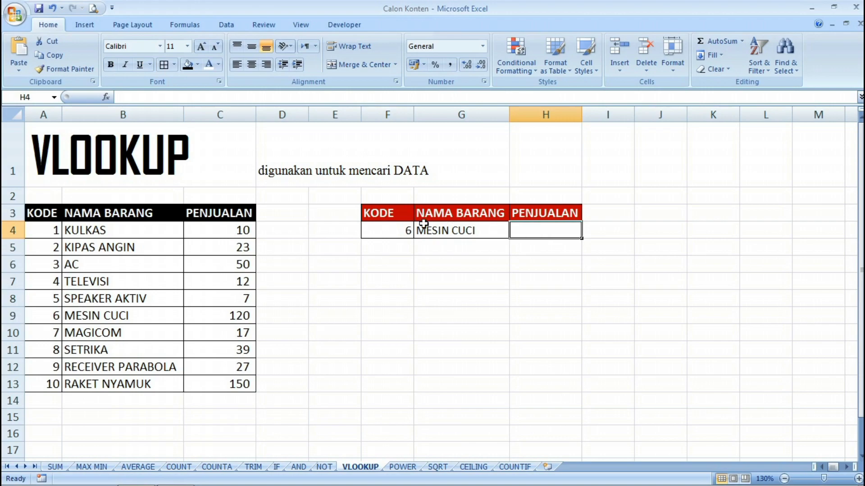
{"action": "type", "text": "="}
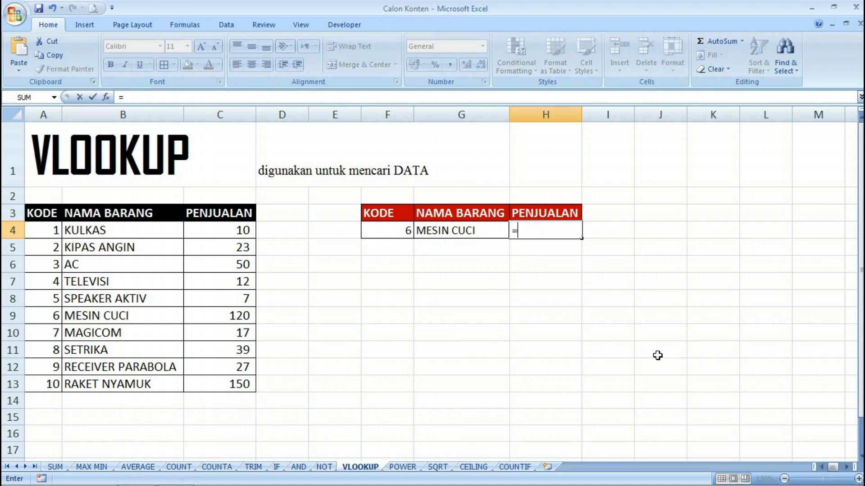
{"action": "type", "text": "VL"}
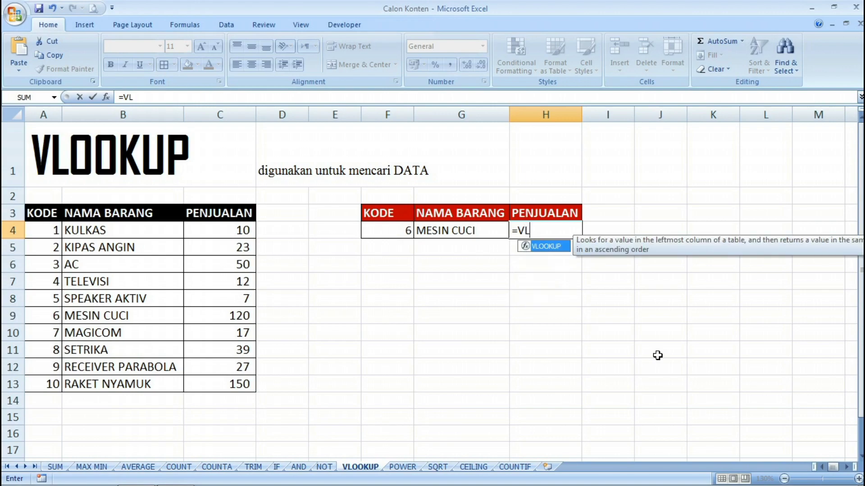
{"action": "type", "text": "OOKU"}
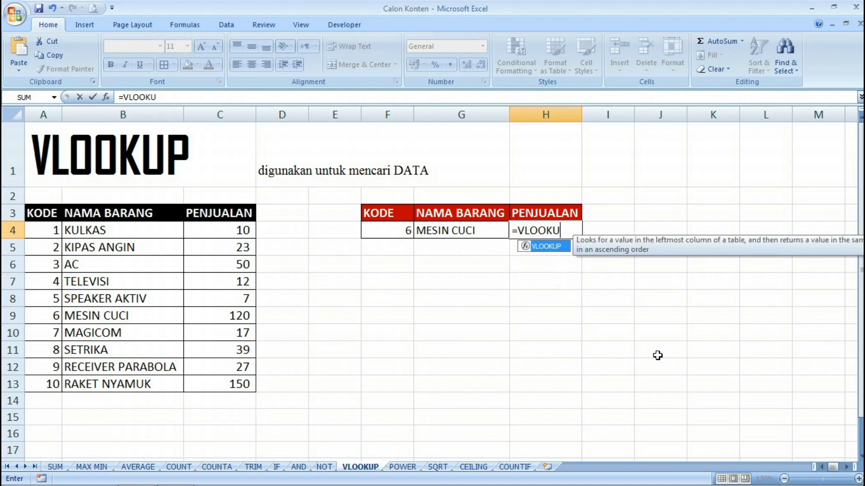
{"action": "type", "text": "P("}
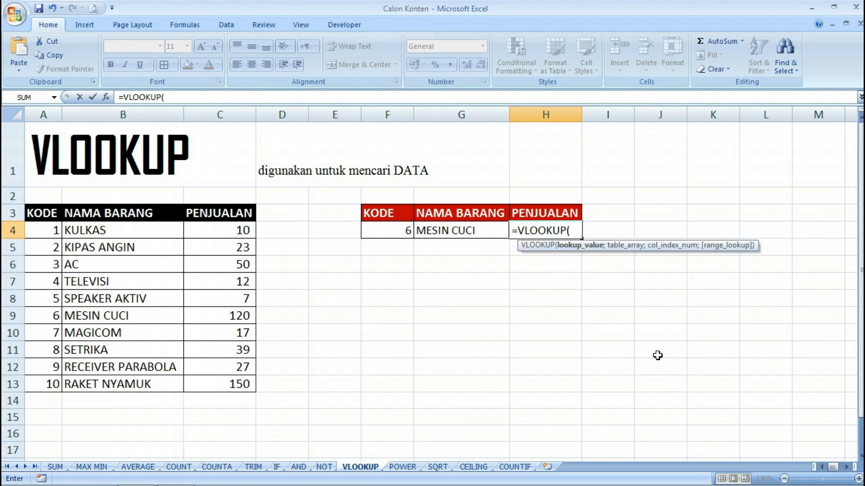
{"action": "left_click", "coordinate": [391, 231]}
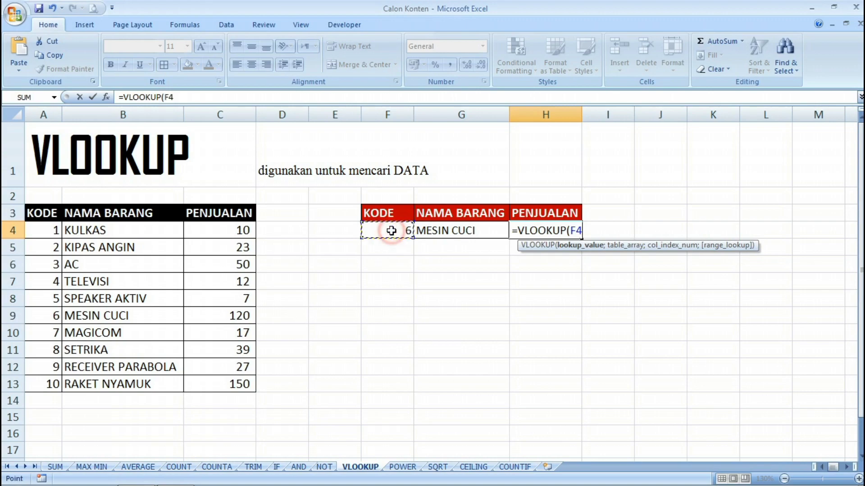
{"action": "type", "text": ";"}
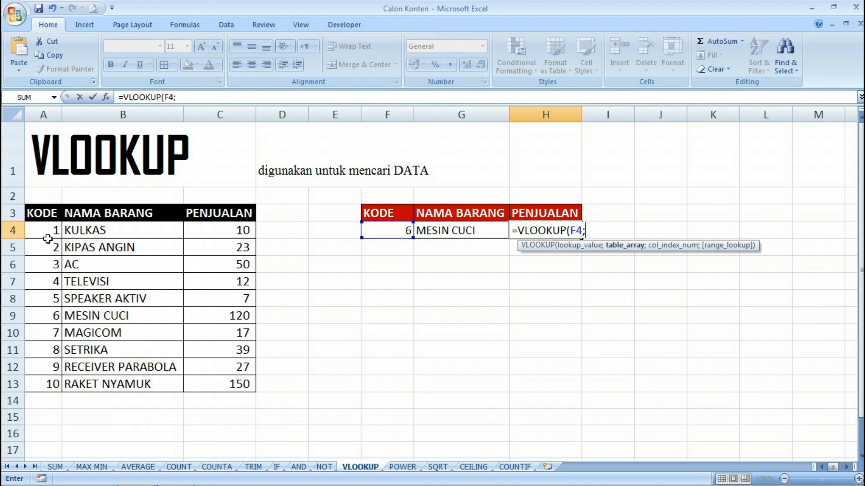
{"action": "left_click_drag", "start_coordinate": [42, 231], "coordinate": [235, 381]}
{"action": "type", "text": ";"}
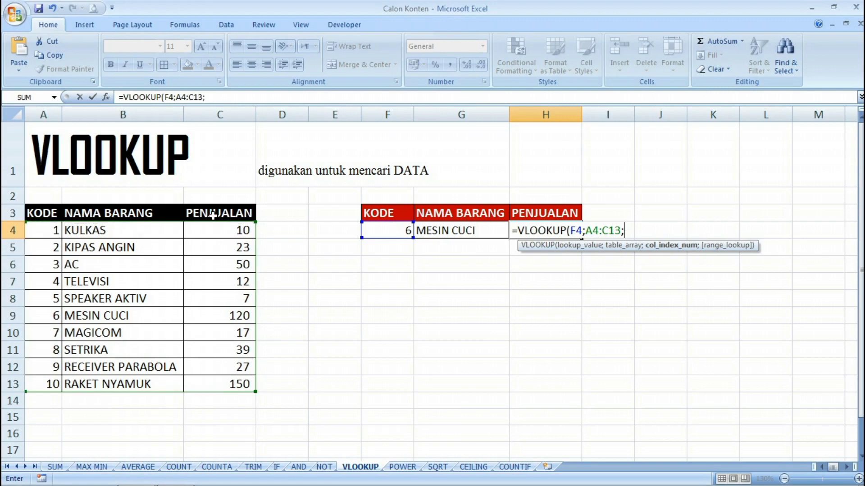
{"action": "type", "text": "3"}
{"action": "key", "text": "Return"}
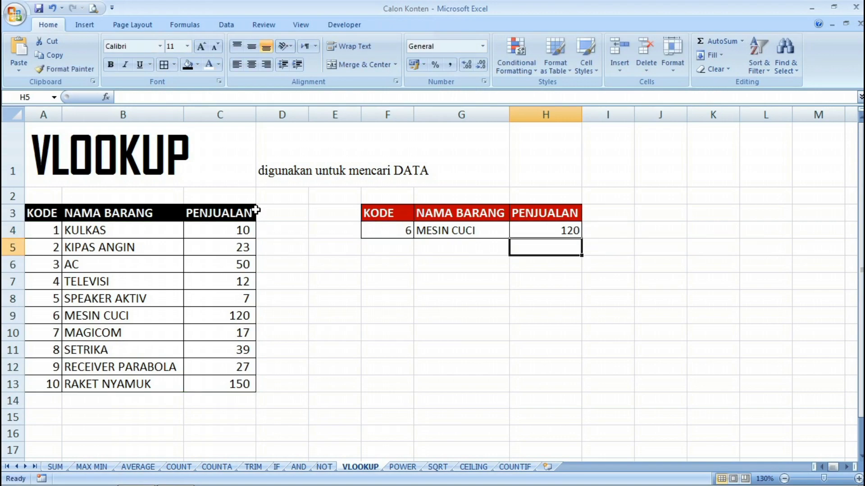
- Compare the column index numbers in the VLOOKUP formulas of H4 and G4
{"action": "left_click", "coordinate": [572, 232]}
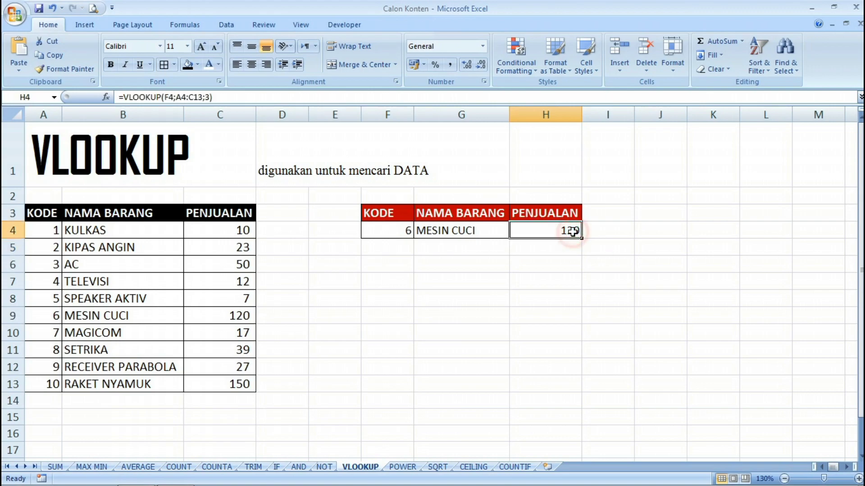
{"action": "double_click", "coordinate": [572, 231]}
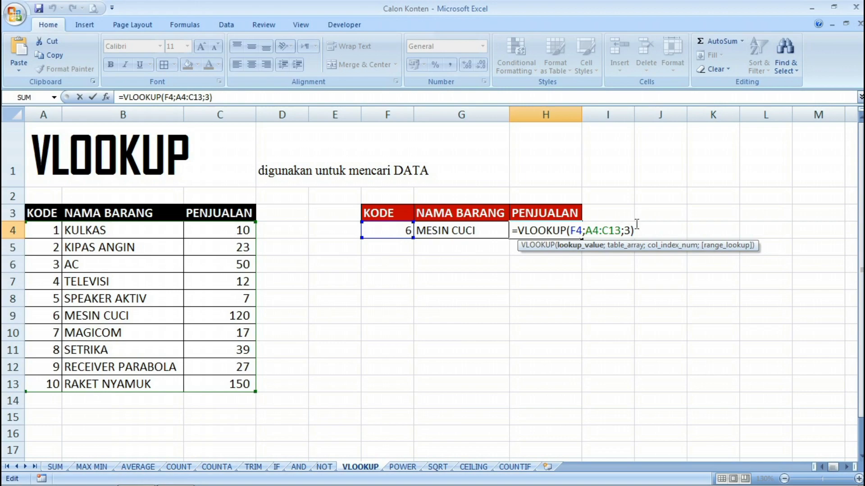
{"action": "key", "text": "Return"}
{"action": "left_click", "coordinate": [454, 228]}
{"action": "double_click", "coordinate": [454, 228]}
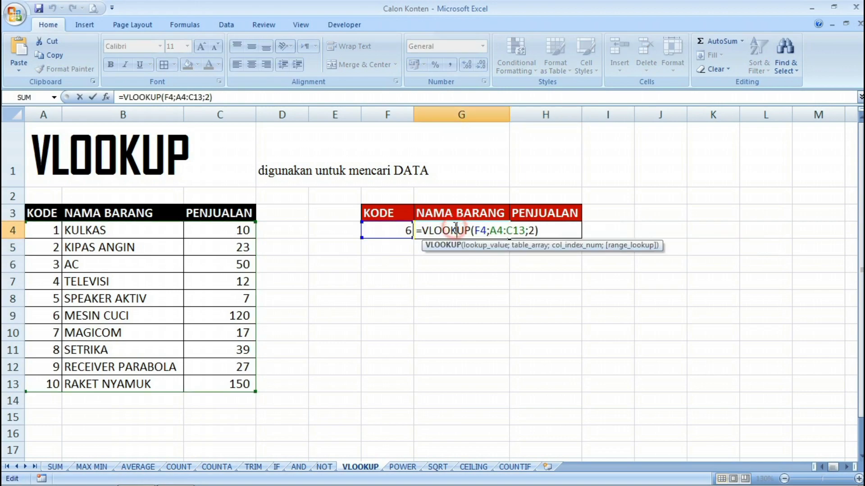
{"action": "key", "text": "Return"}
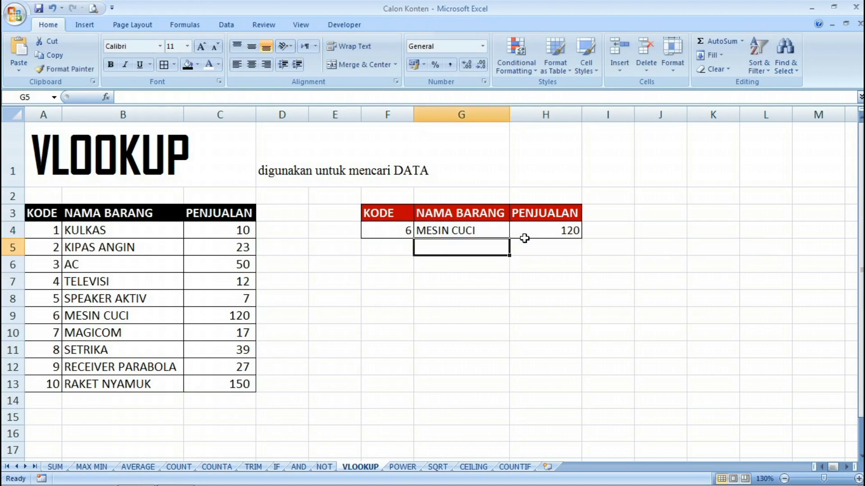
{"action": "left_click", "coordinate": [512, 311]}
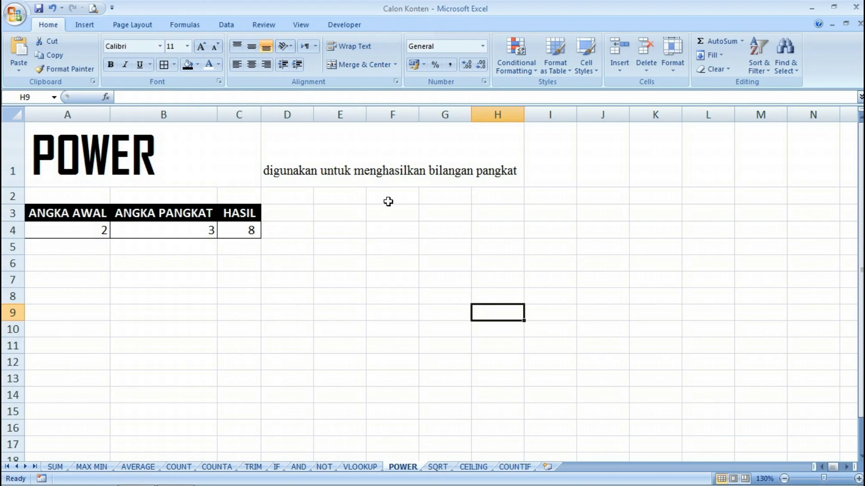
- On the POWER sheet, clear the existing HASIL result in C4
{"action": "left_click", "coordinate": [244, 319]}
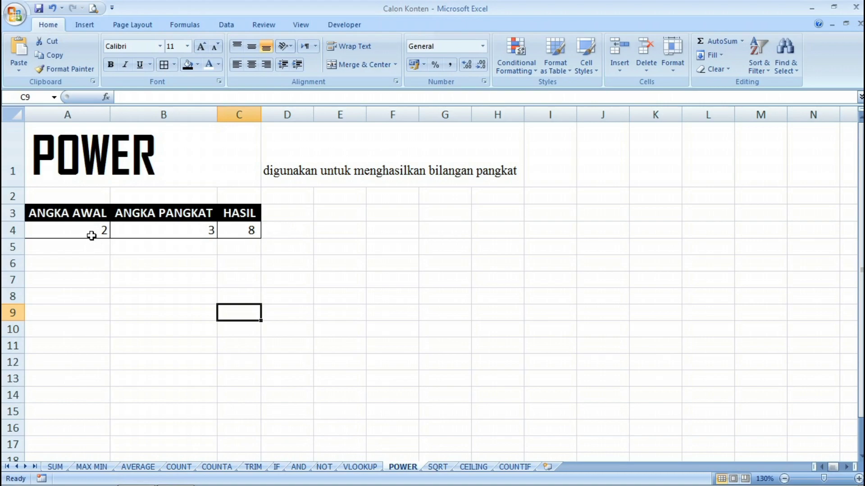
{"action": "left_click", "coordinate": [224, 231]}
{"action": "key", "text": "BackSpace"}
{"action": "key", "text": "Return"}
- Enter the formula =POWER(A4;B4) in C4 to raise ANGKA AWAL to the ANGKA PANGKAT
{"action": "left_click", "coordinate": [225, 232]}
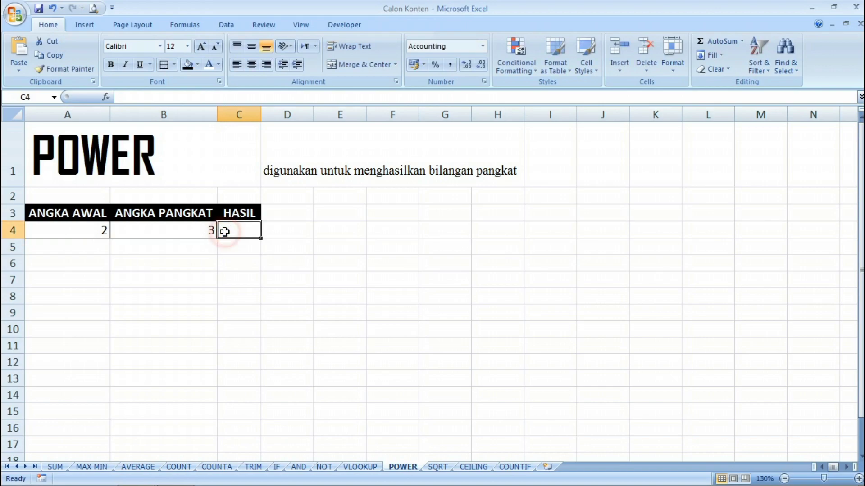
{"action": "type", "text": "="}
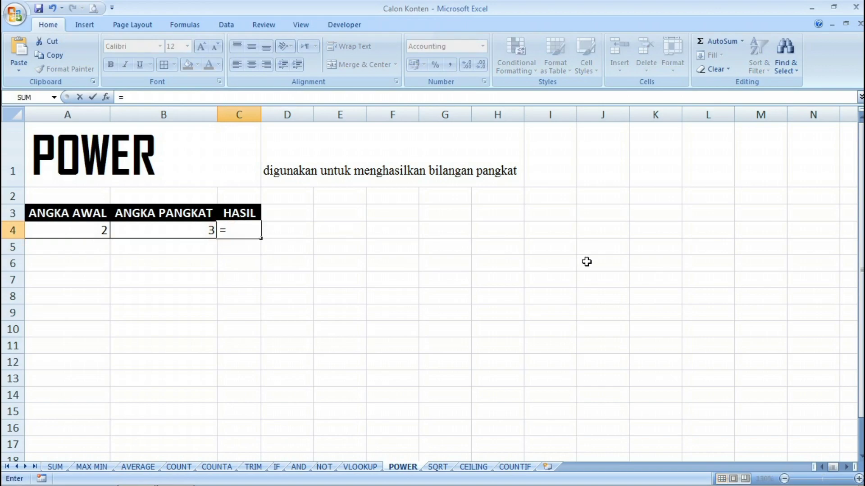
{"action": "type", "text": "POWER("}
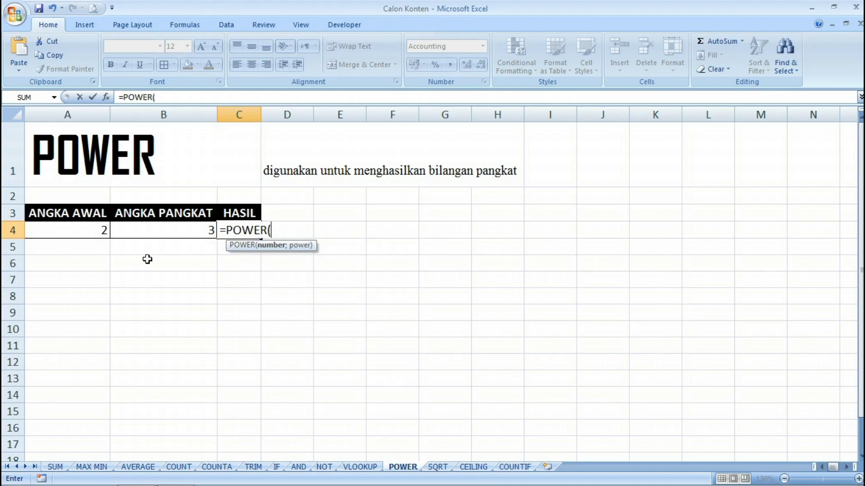
{"action": "left_click", "coordinate": [87, 232]}
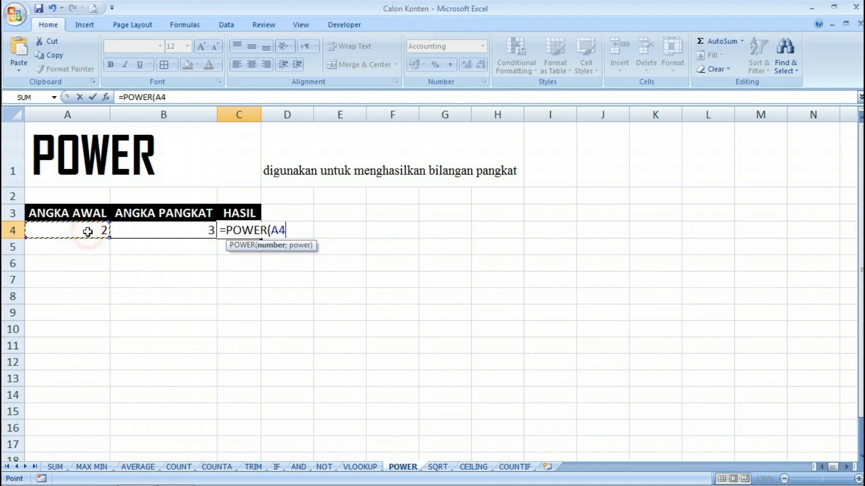
{"action": "type", "text": ";"}
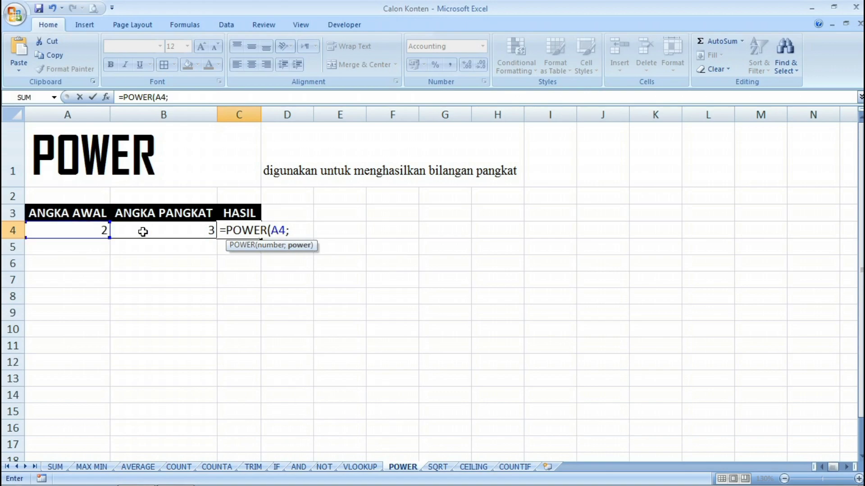
{"action": "left_click", "coordinate": [172, 235]}
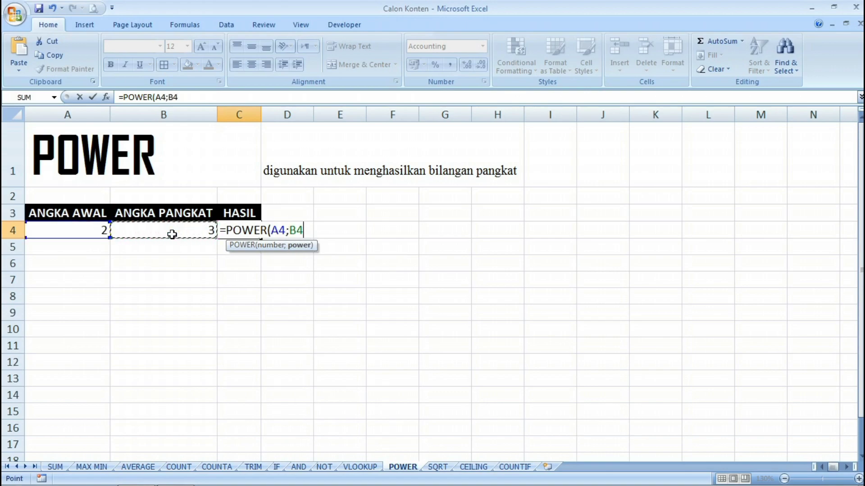
{"action": "type", "text": ")"}
{"action": "key", "text": "Return"}
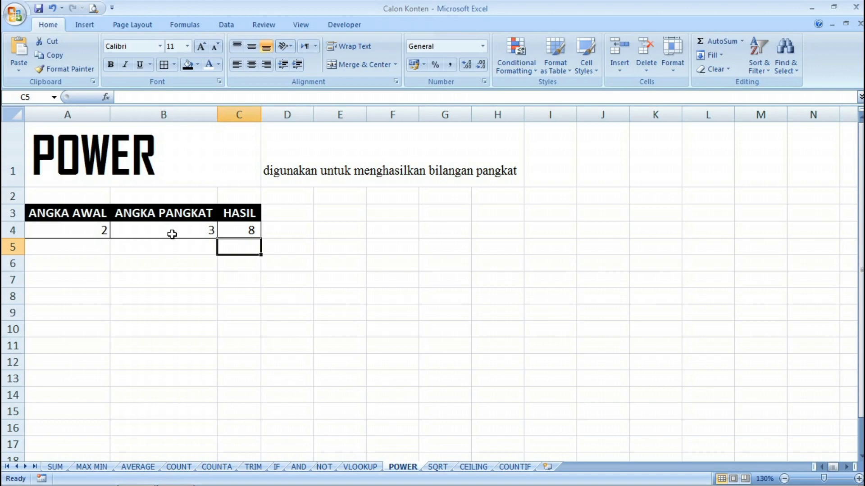
- Set the ANGKA AWAL value in A4 to 10
{"action": "left_click", "coordinate": [100, 235]}
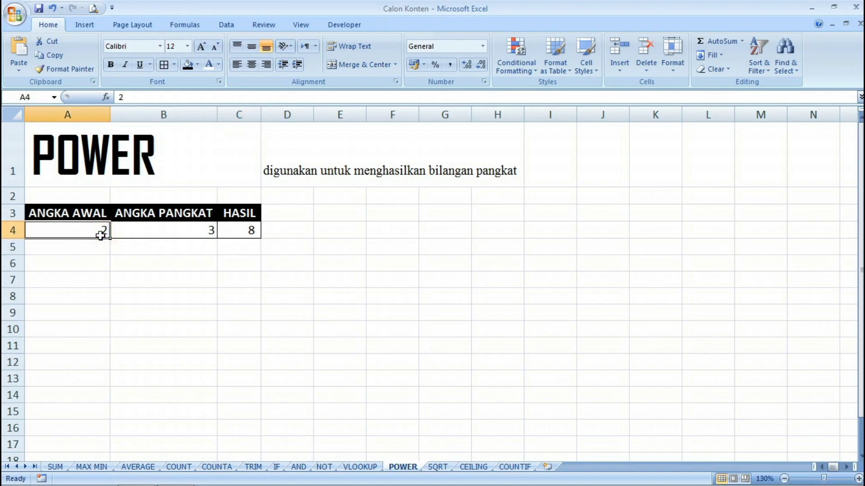
{"action": "type", "text": "10"}
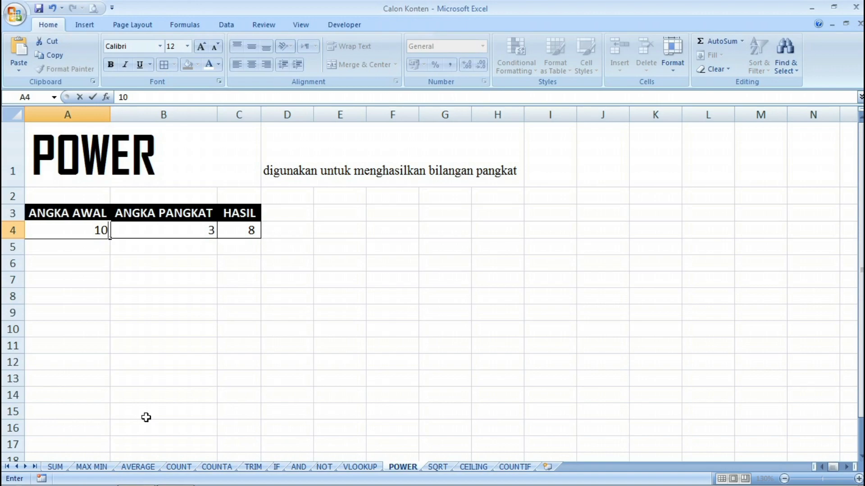
{"action": "key", "text": "Return"}
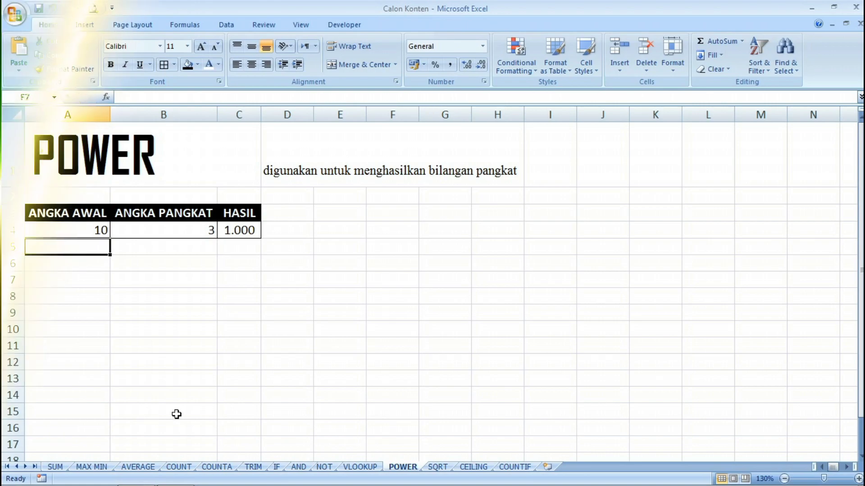
- Switch to the SQRT sheet to show its ANGKA ASLI and HASIL AKAR table
{"action": "key", "text": "ctrl+Page_Down"}
{"action": "left_click", "coordinate": [389, 362]}
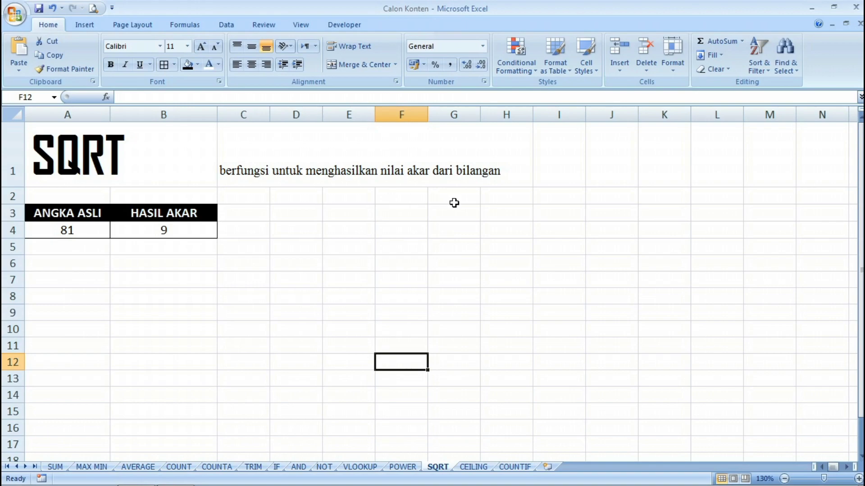
{"action": "left_click", "coordinate": [343, 300]}
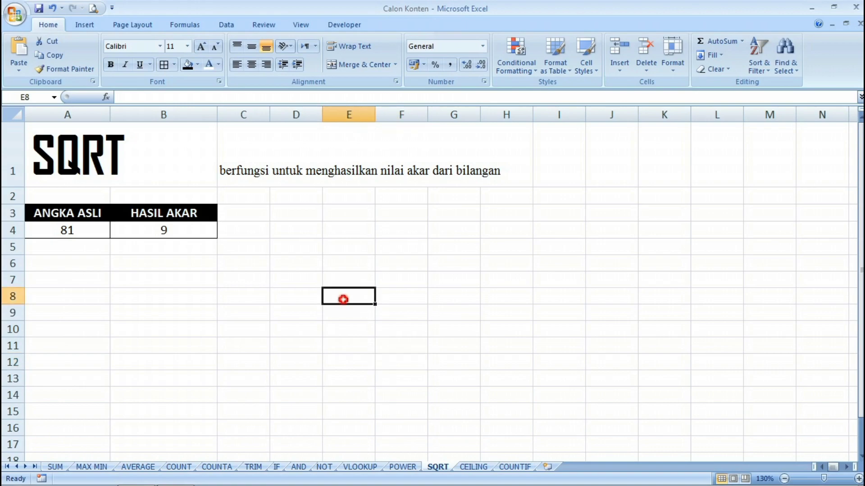
{"action": "left_click_drag", "start_coordinate": [343, 299], "coordinate": [135, 275]}
{"action": "left_click", "coordinate": [135, 275]}
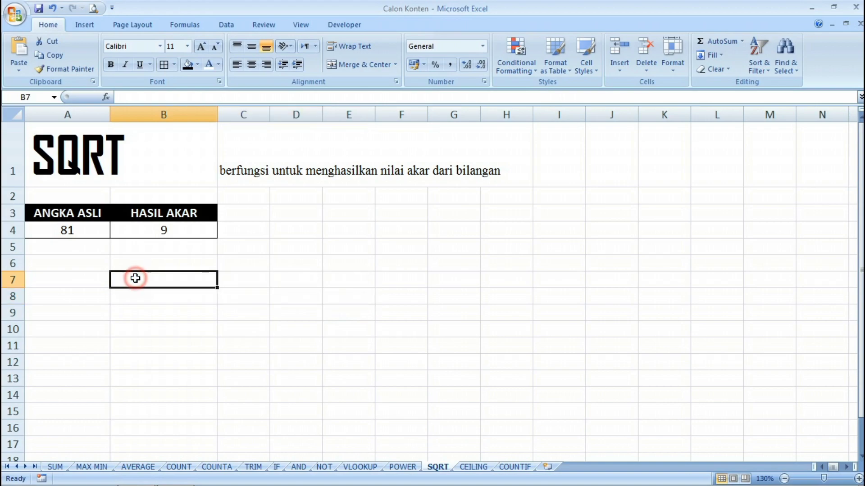
- Test the square root formula by entering 64 and then 25 as the ANGKA ASLI in A4
{"action": "left_click", "coordinate": [81, 232]}
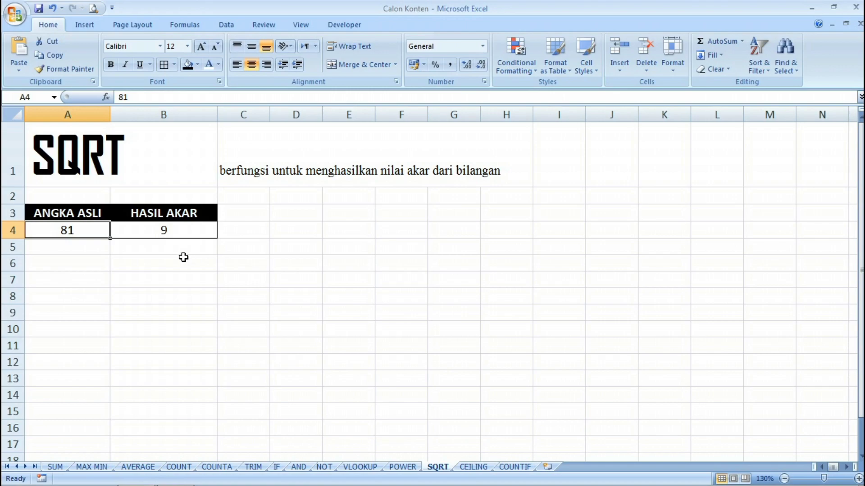
{"action": "type", "text": "6"}
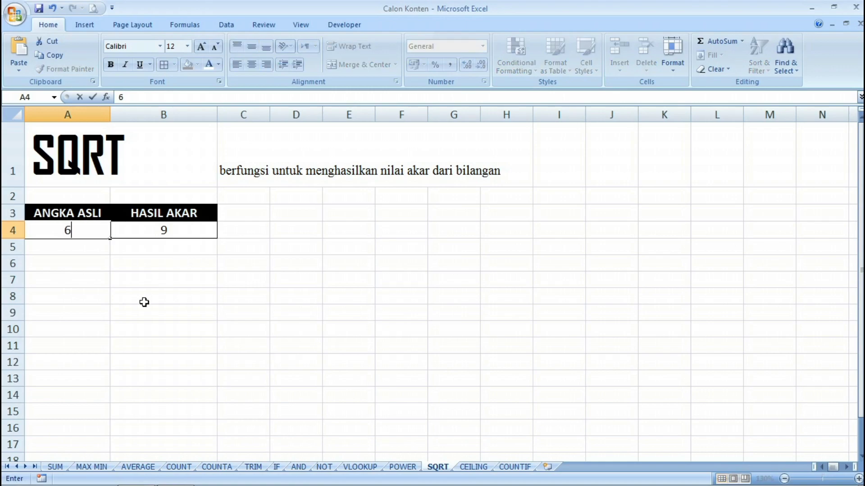
{"action": "type", "text": "4"}
{"action": "key", "text": "Return"}
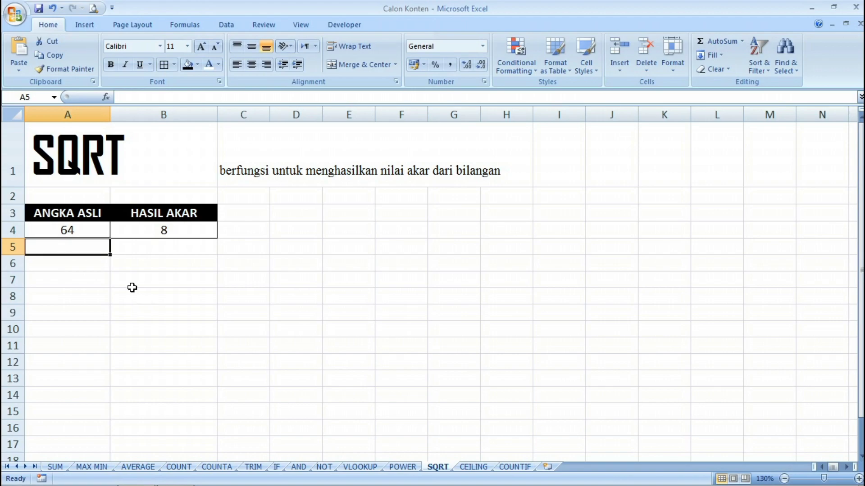
{"action": "left_click", "coordinate": [103, 231]}
{"action": "type", "text": "25"}
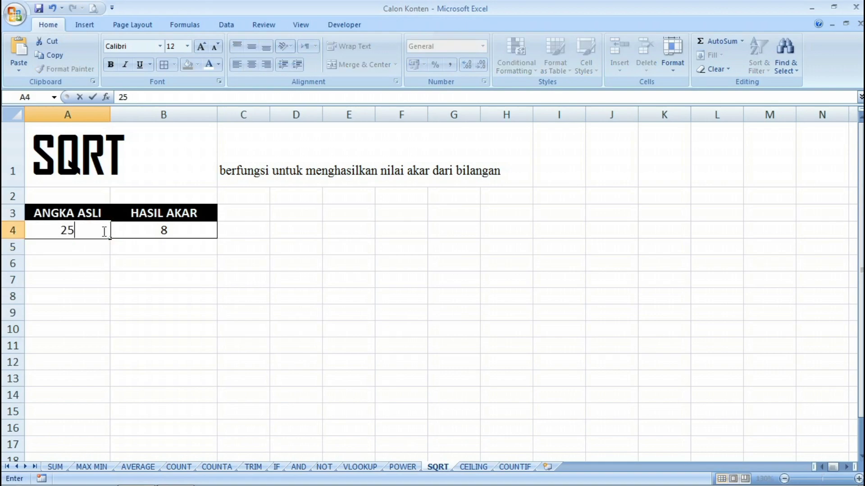
{"action": "key", "text": "Return"}
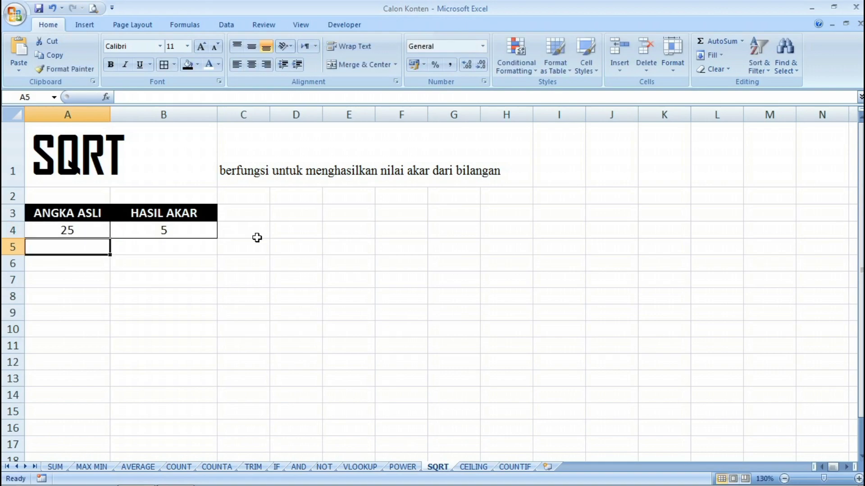
- Set the ANGKA ASLI value in A4 of the SQRT sheet to 90
{"action": "left_click", "coordinate": [99, 231]}
{"action": "type", "text": "90"}
{"action": "key", "text": "Return"}
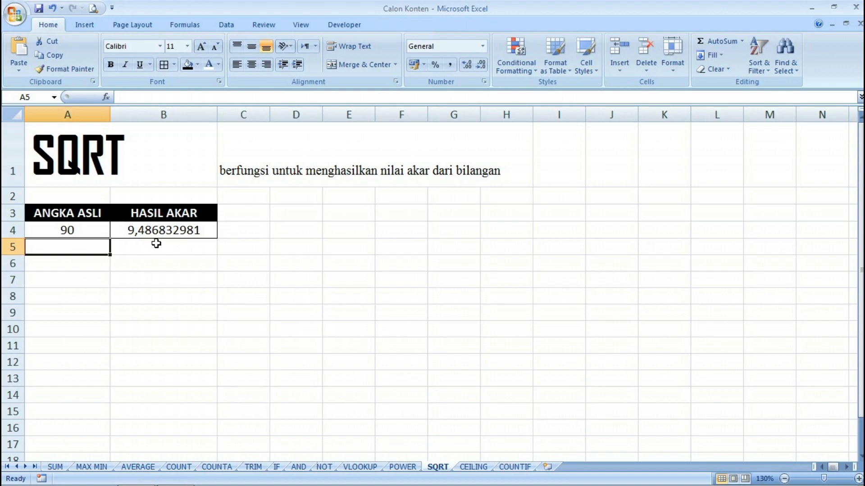
{"action": "left_click", "coordinate": [358, 234]}
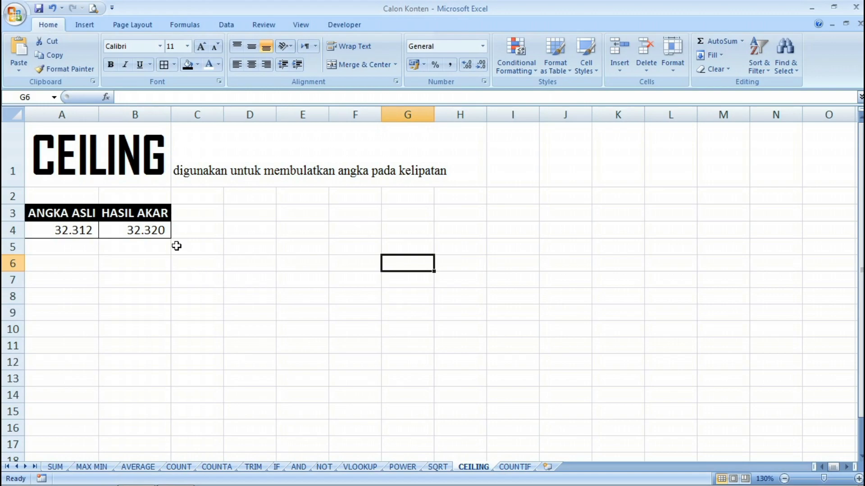
- On the CEILING sheet, clear the existing result in B4 and enter the formula =CEILING(A4;10) there
{"action": "left_click", "coordinate": [163, 237]}
{"action": "key", "text": "BackSpace"}
{"action": "key", "text": "Return"}
{"action": "key", "text": "Up"}
{"action": "type", "text": "="}
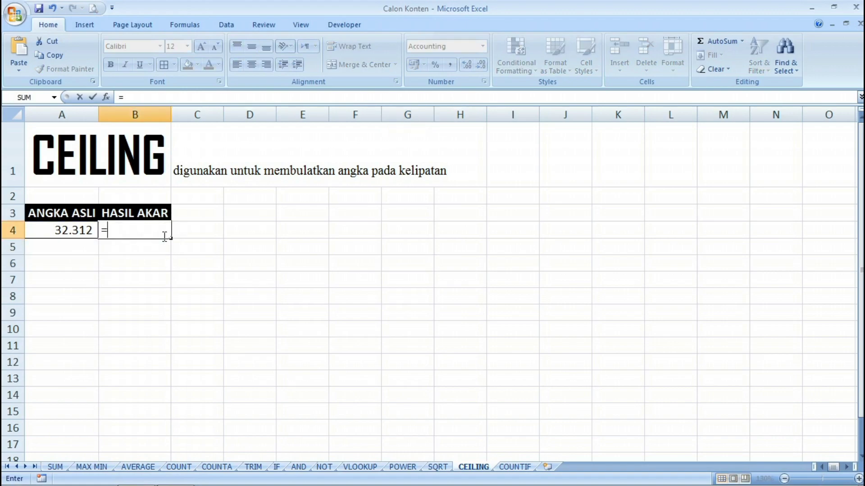
{"action": "type", "text": "CEILING("}
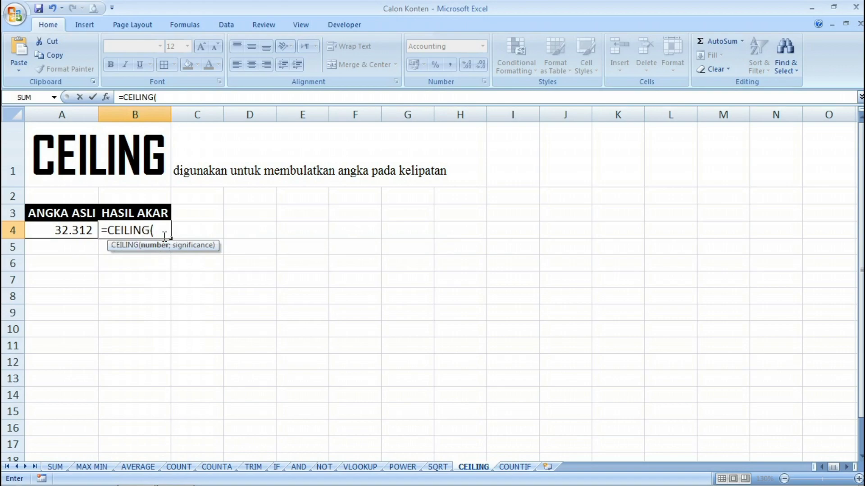
{"action": "left_click", "coordinate": [68, 228]}
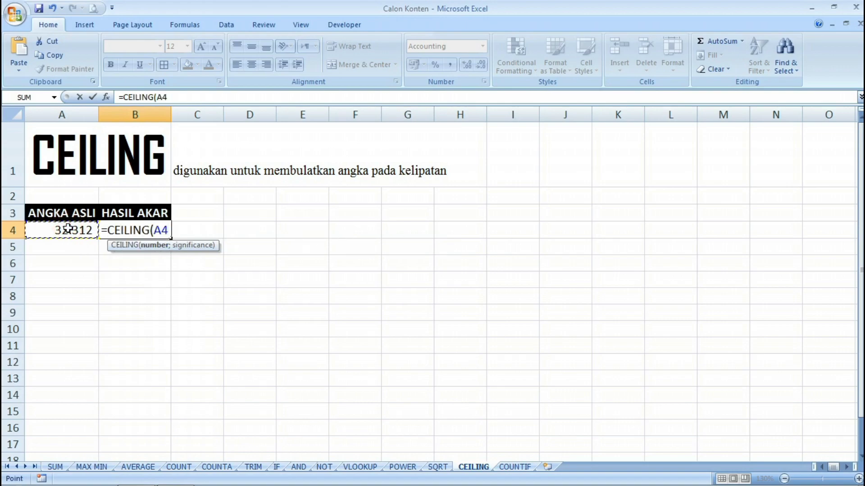
{"action": "type", "text": ";"}
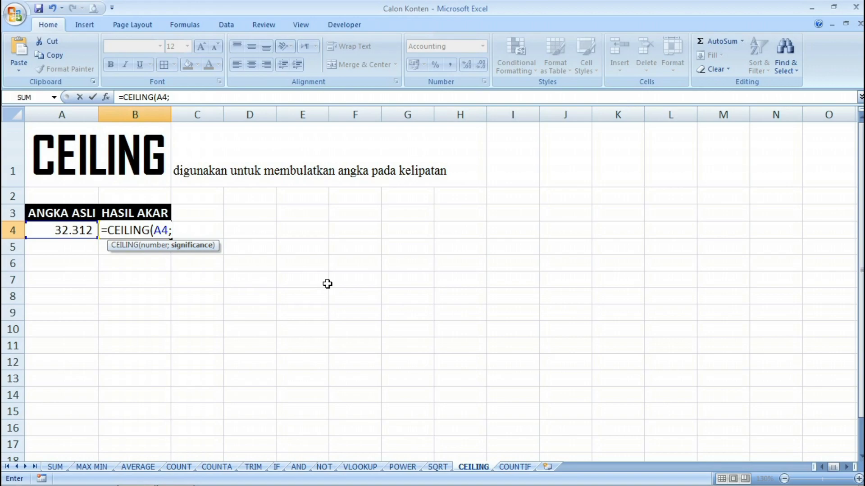
{"action": "type", "text": "10)"}
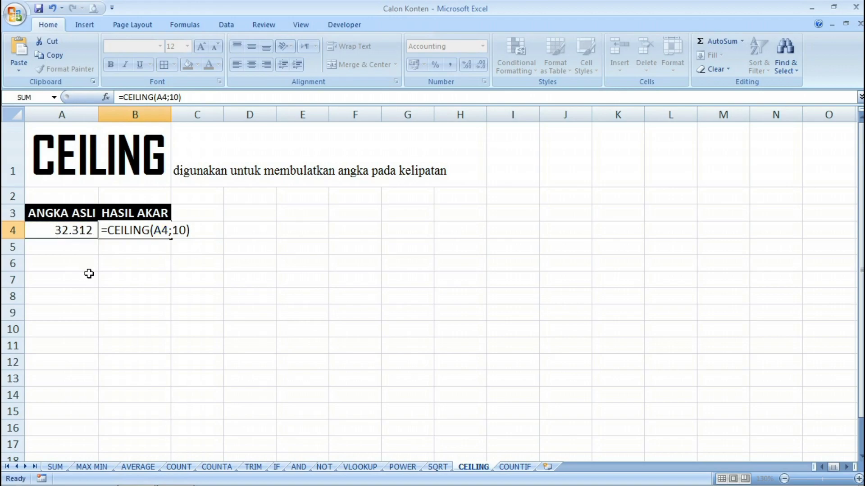
{"action": "key", "text": "Return"}
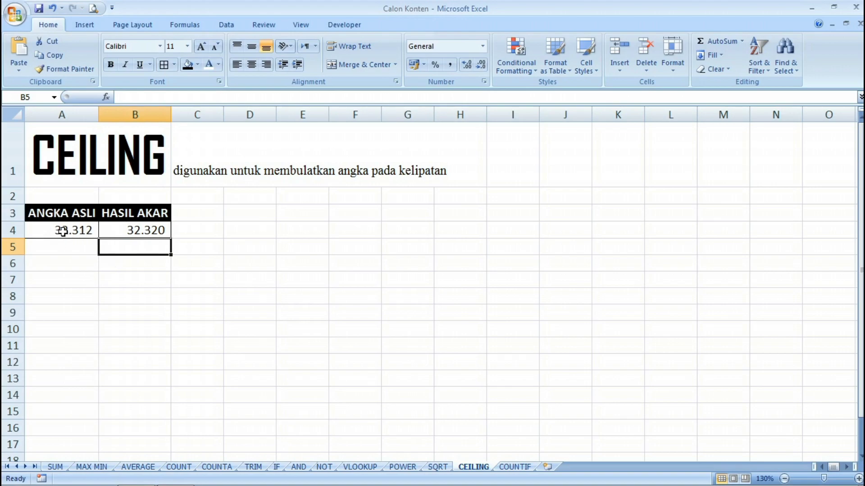
- Change the significance in the CEILING formula of B4 to 100
{"action": "left_click", "coordinate": [164, 231]}
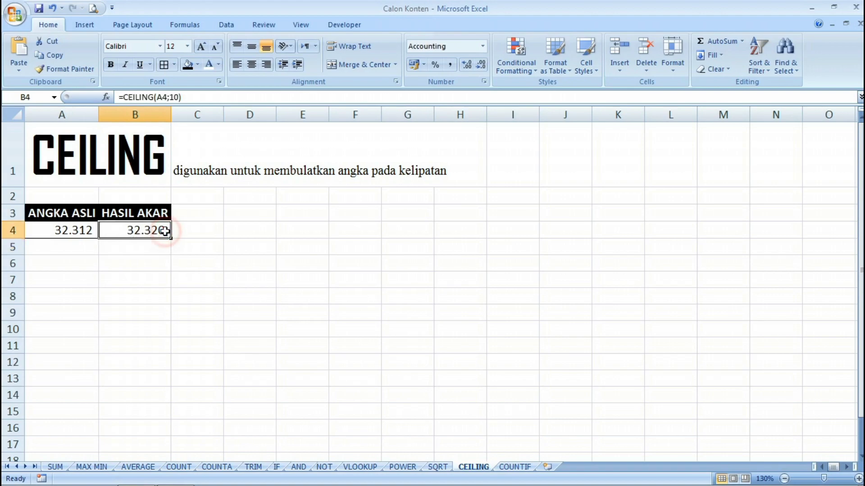
{"action": "double_click", "coordinate": [161, 232]}
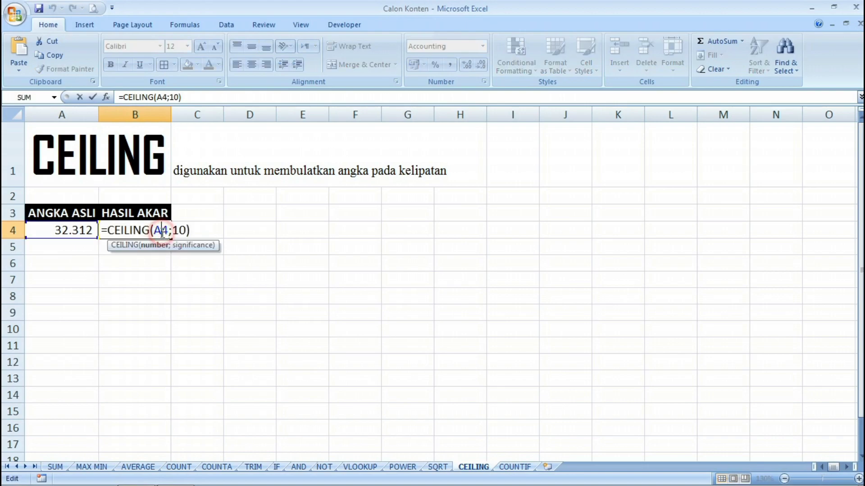
{"action": "left_click", "coordinate": [179, 231]}
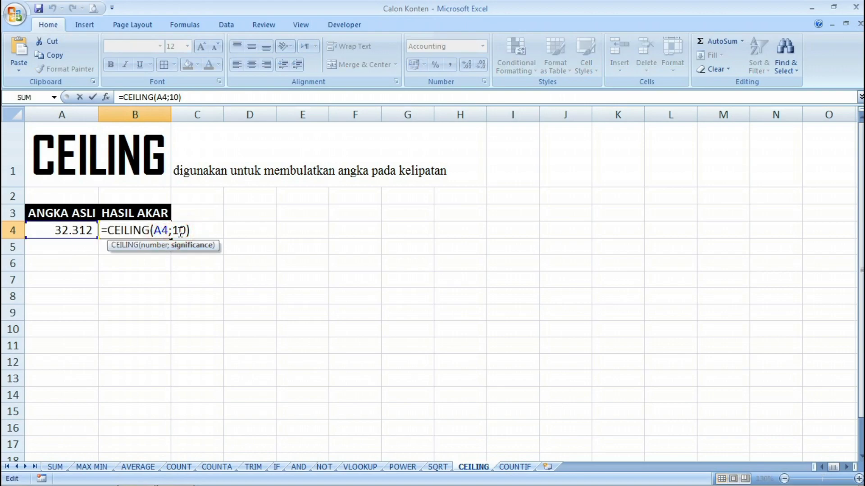
{"action": "type", "text": "0"}
{"action": "key", "text": "Return"}
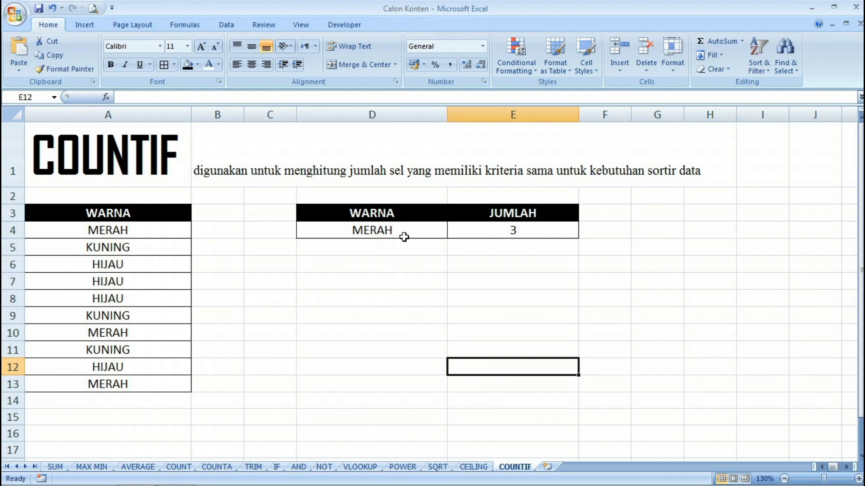
- On the COUNTIF sheet, test the count by entering HIJAU and then MERAH as the WARNA criterion in D4
{"action": "left_click", "coordinate": [403, 233]}
{"action": "type", "text": "H"}
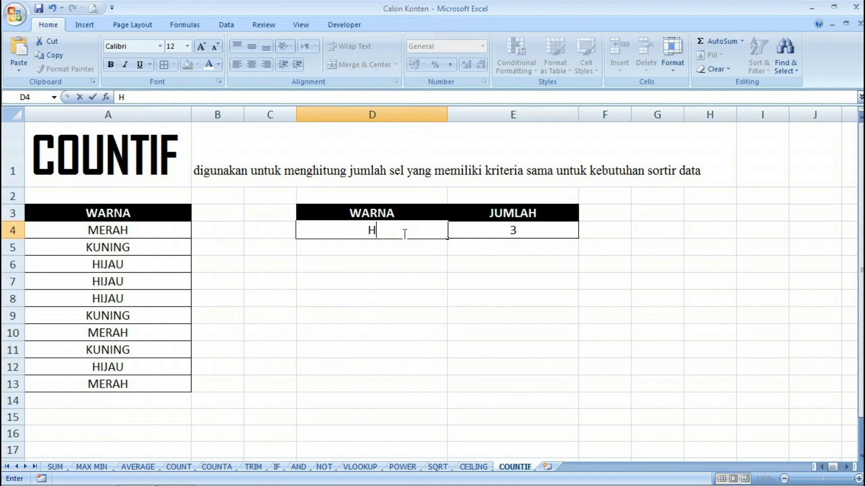
{"action": "type", "text": "IJAU"}
{"action": "key", "text": "Return"}
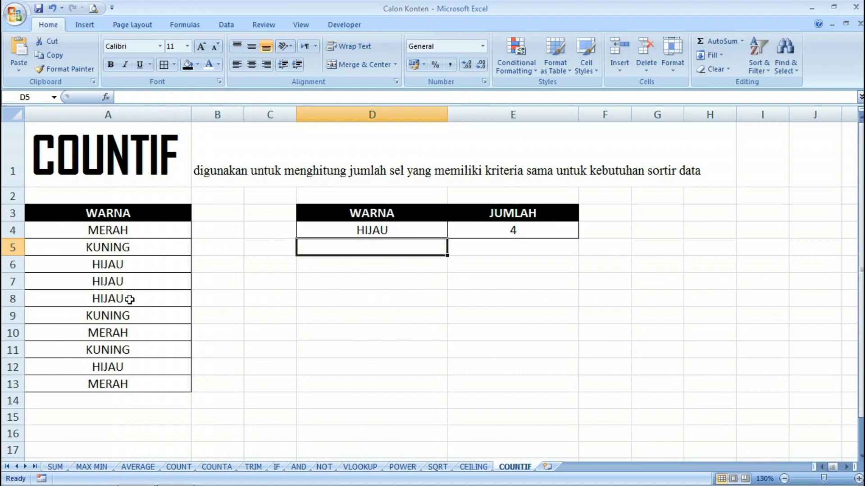
{"action": "left_click", "coordinate": [390, 231]}
{"action": "type", "text": "MERAH"}
{"action": "key", "text": "Return"}
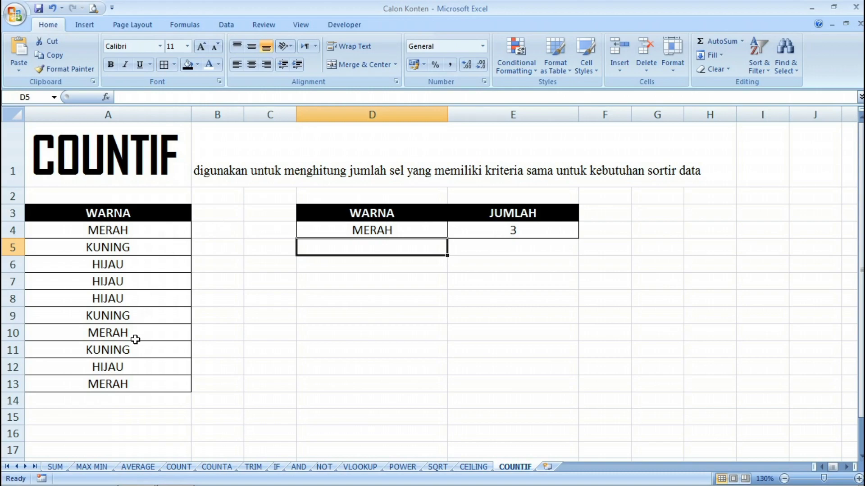
- Set the WARNA criterion in D4 to KUNING
{"action": "left_click", "coordinate": [390, 227]}
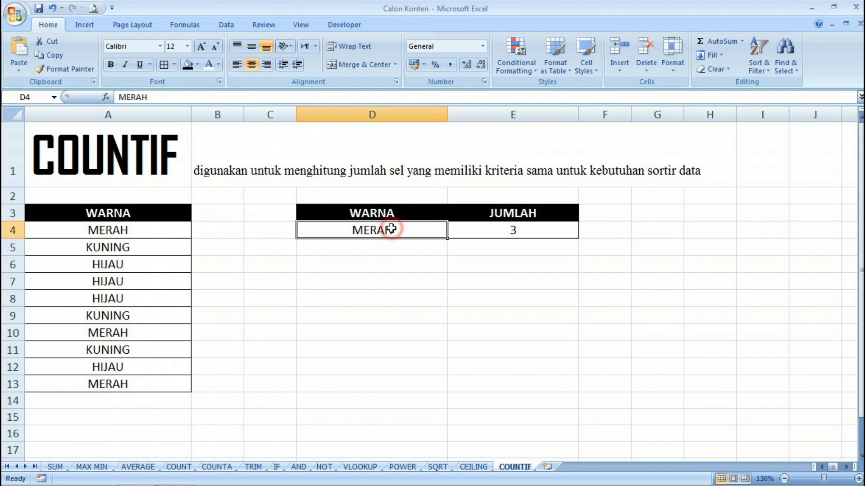
{"action": "type", "text": "KUNING"}
{"action": "key", "text": "Return"}
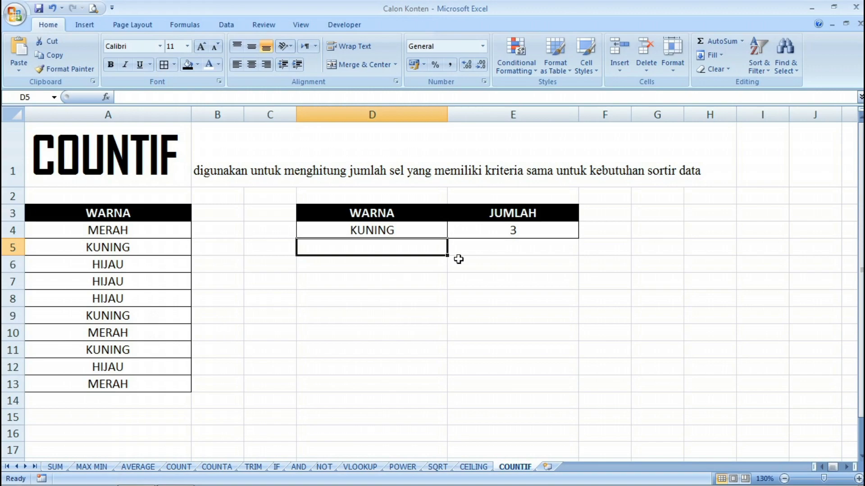
- Clear the existing formula from the JUMLAH cell E4 on the COUNTIF sheet
{"action": "left_click", "coordinate": [509, 259]}
{"action": "key", "text": "Up"}
{"action": "key", "text": "Up"}
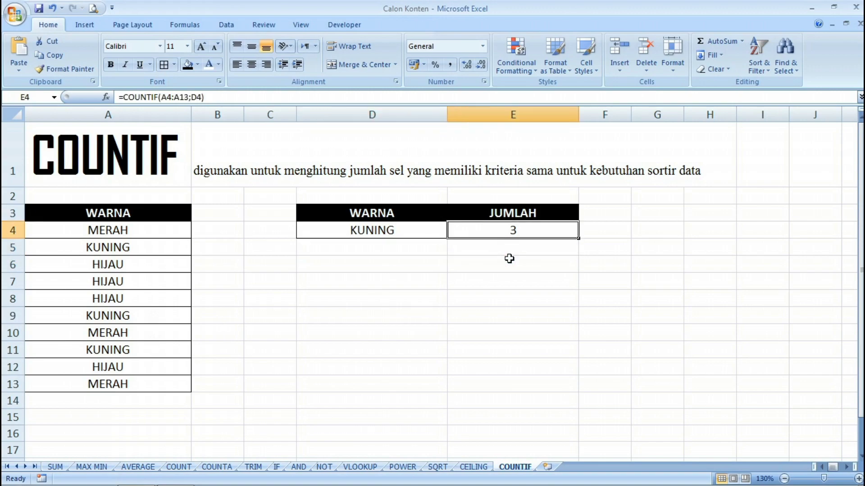
{"action": "key", "text": "Delete"}
{"action": "key", "text": "Down"}
{"action": "key", "text": "Up"}
- Enter the formula =COUNTIF(A4:A13;D4) in E4 to count the WARNA entries matching the criterion
{"action": "type", "text": "="}
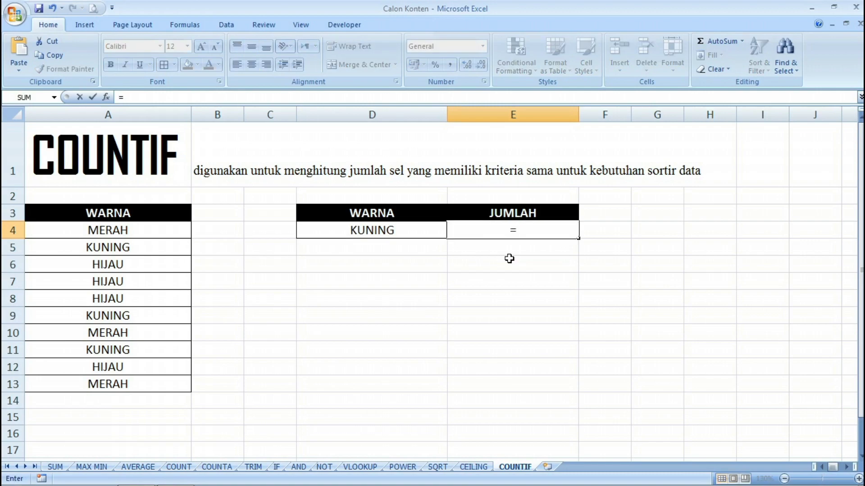
{"action": "type", "text": "COUNTIF"}
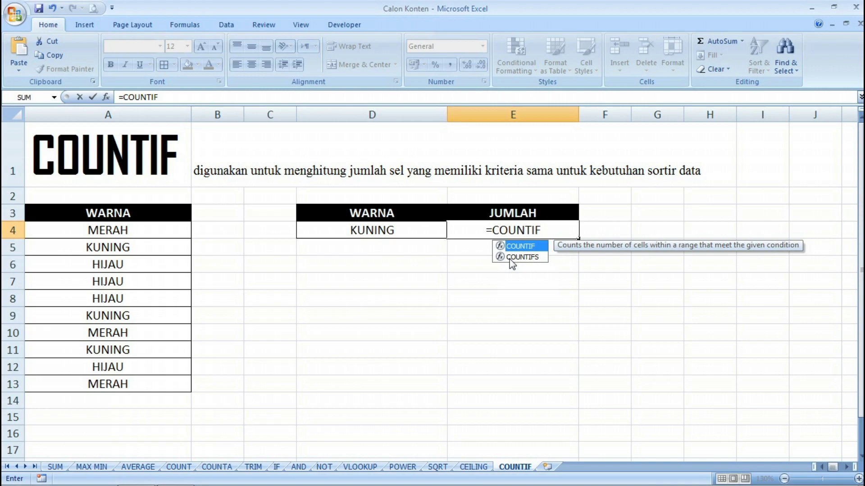
{"action": "type", "text": "("}
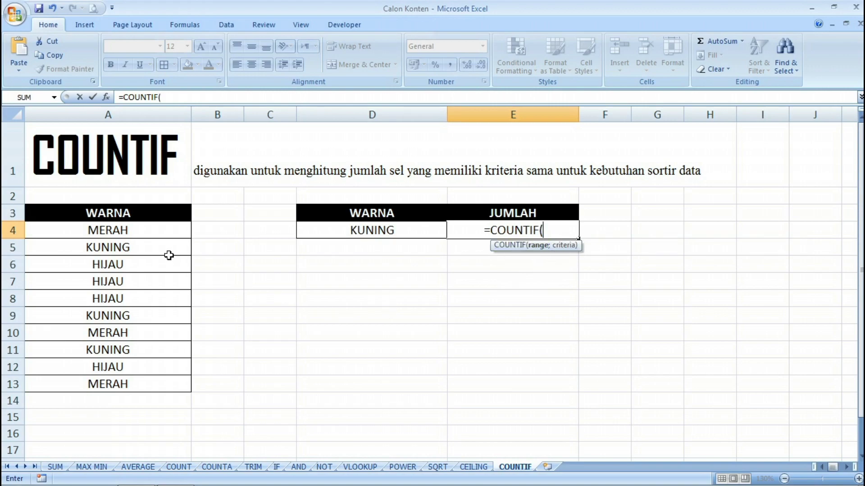
{"action": "left_click_drag", "start_coordinate": [151, 232], "coordinate": [158, 382]}
{"action": "type", "text": ";"}
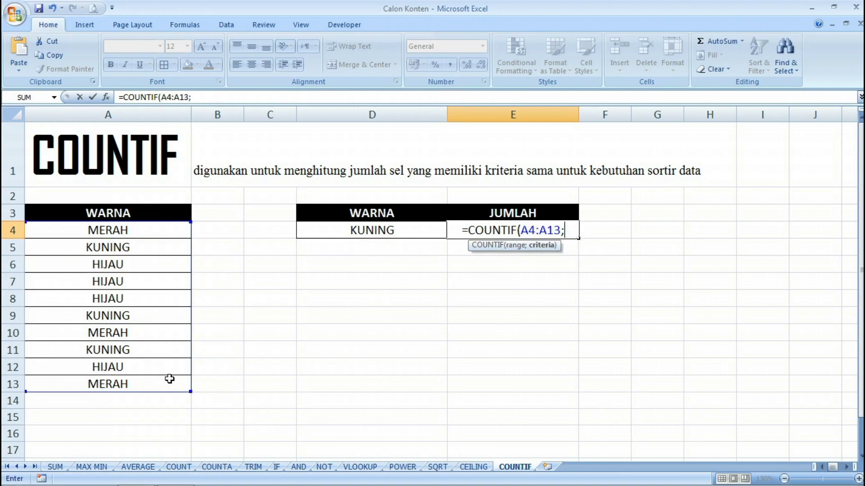
{"action": "left_click", "coordinate": [379, 231]}
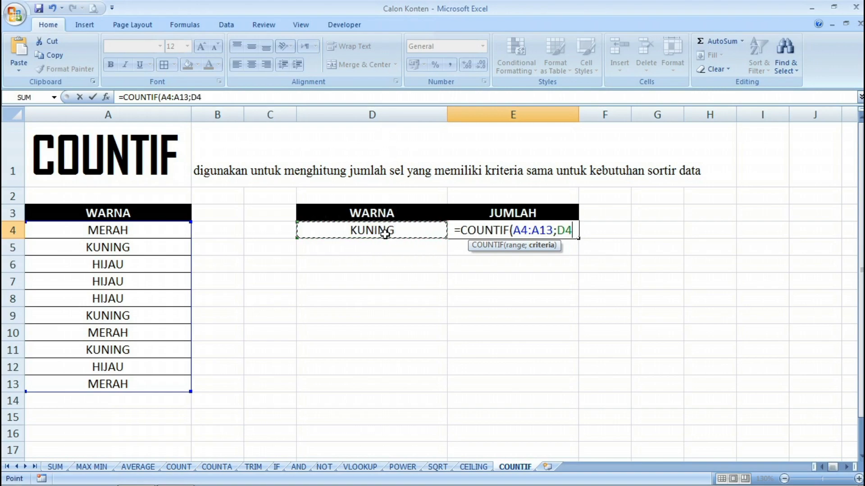
{"action": "type", "text": ")"}
{"action": "key", "text": "Return"}
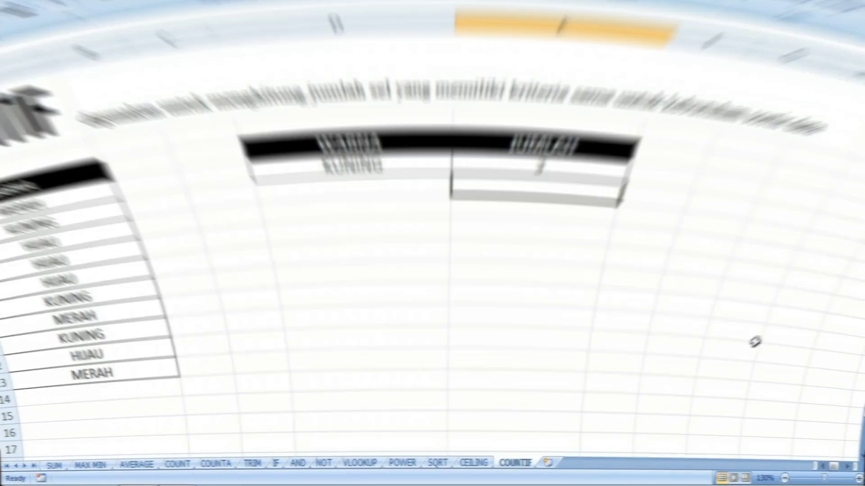
- Insert a new blank worksheet after the COUNTIF sheet
{"action": "left_click", "coordinate": [547, 467]}
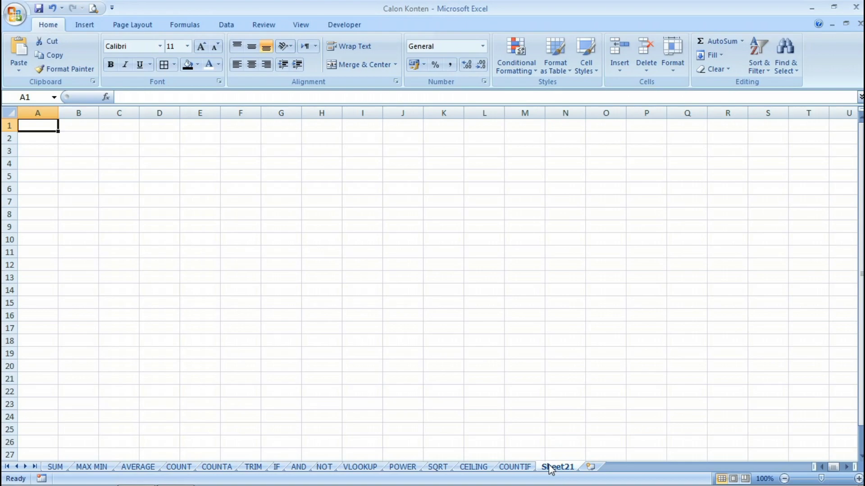